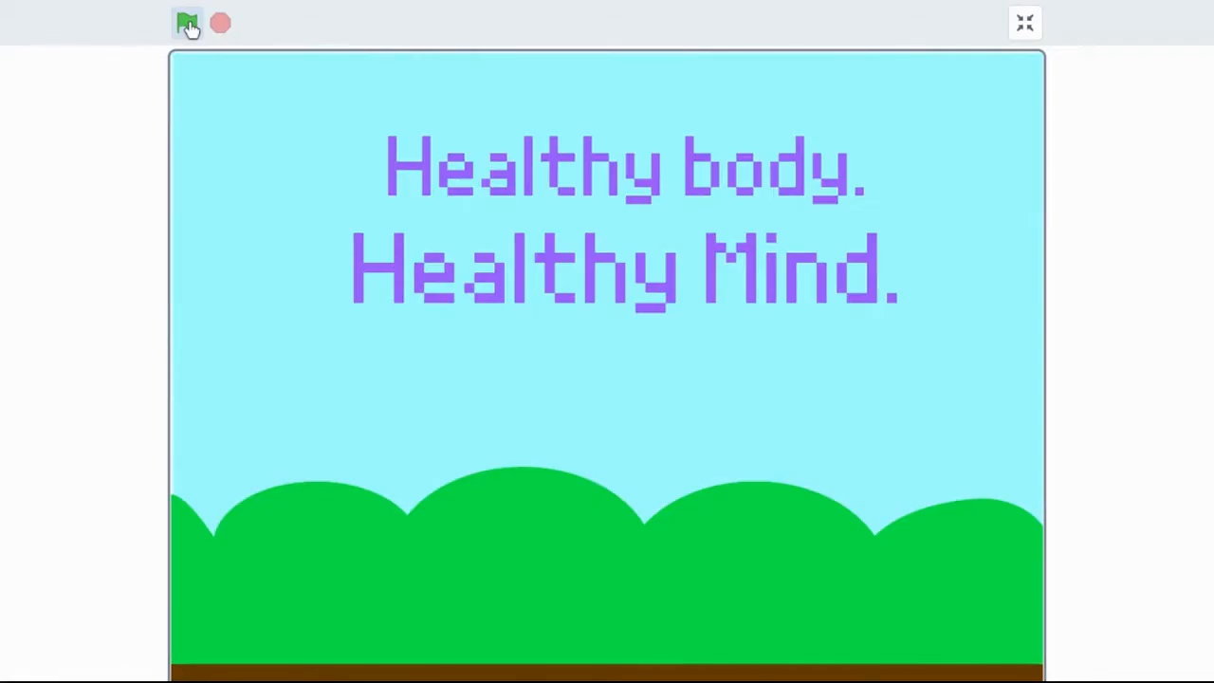
Run the finished healthy-living story from its opening 'How I stay healthy' scene
click(187, 27)
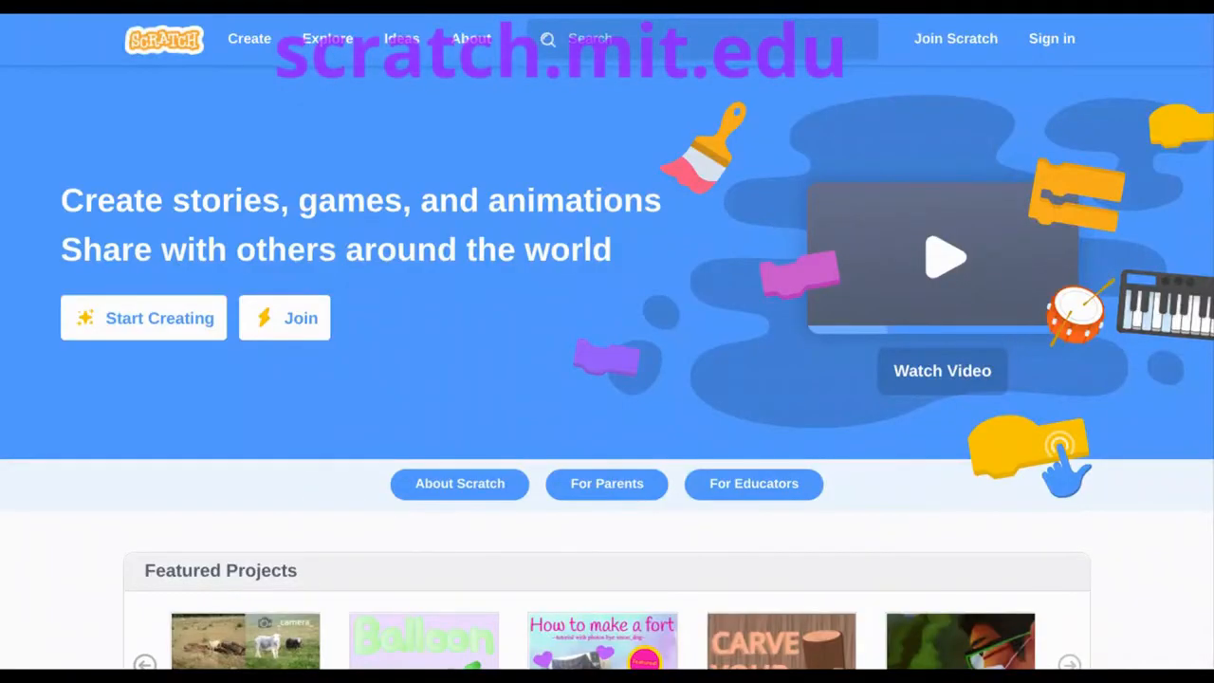
Finish signing in so a new Untitled project opens with the default cat sprite
click(915, 339)
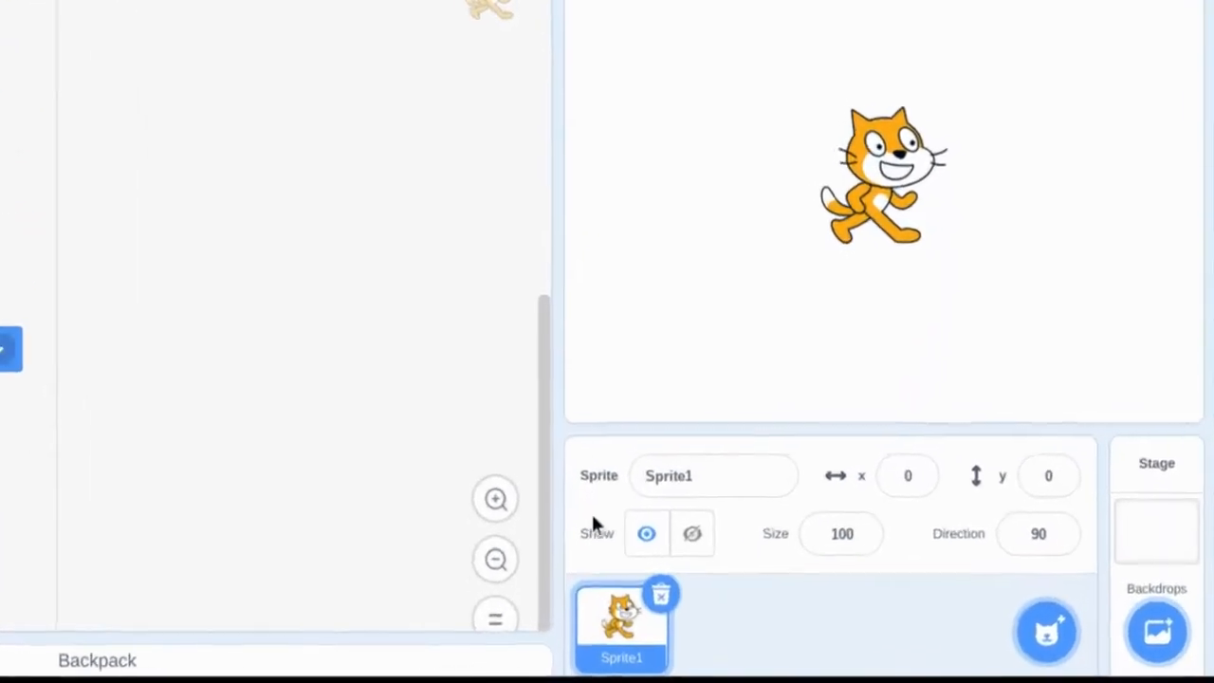
Remove the default cat and add Avery Walking, placed at the lower left of the stage
click(439, 566)
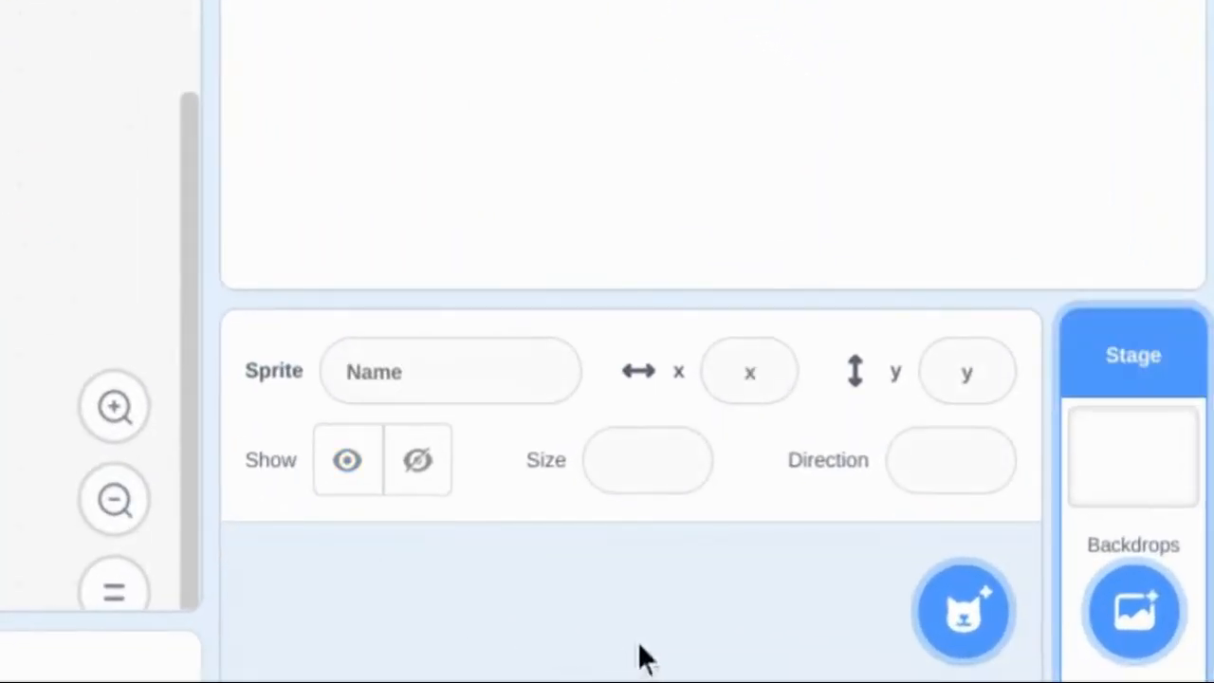
click(963, 614)
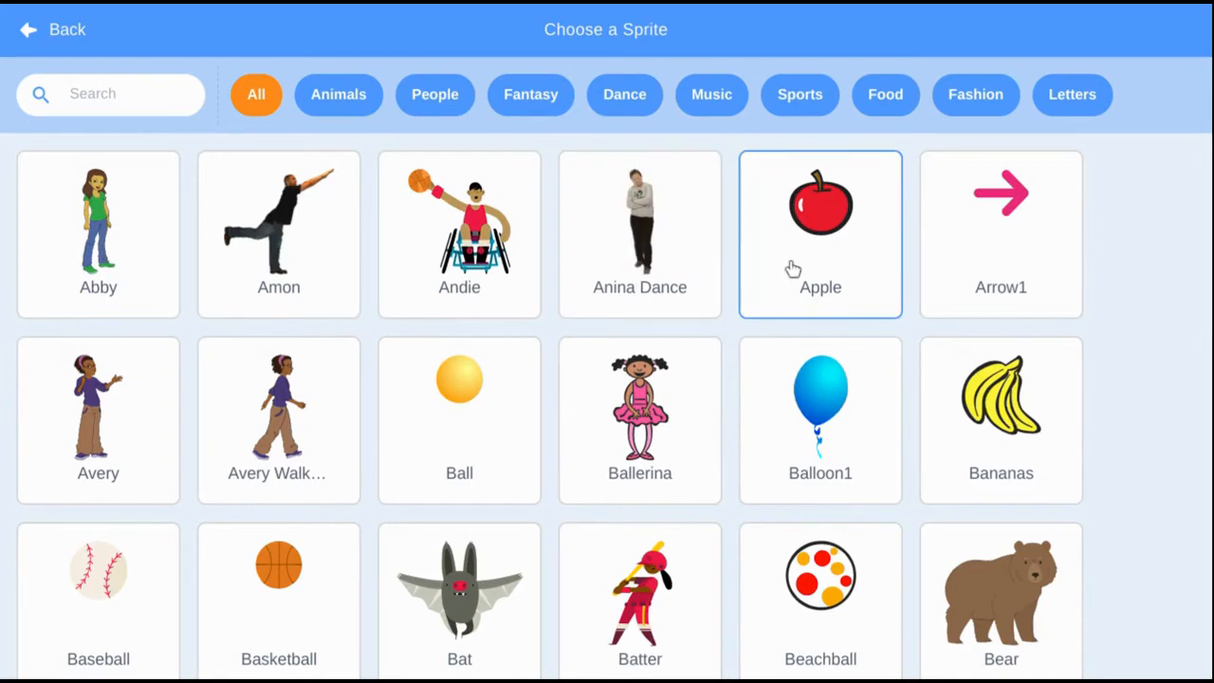
click(314, 415)
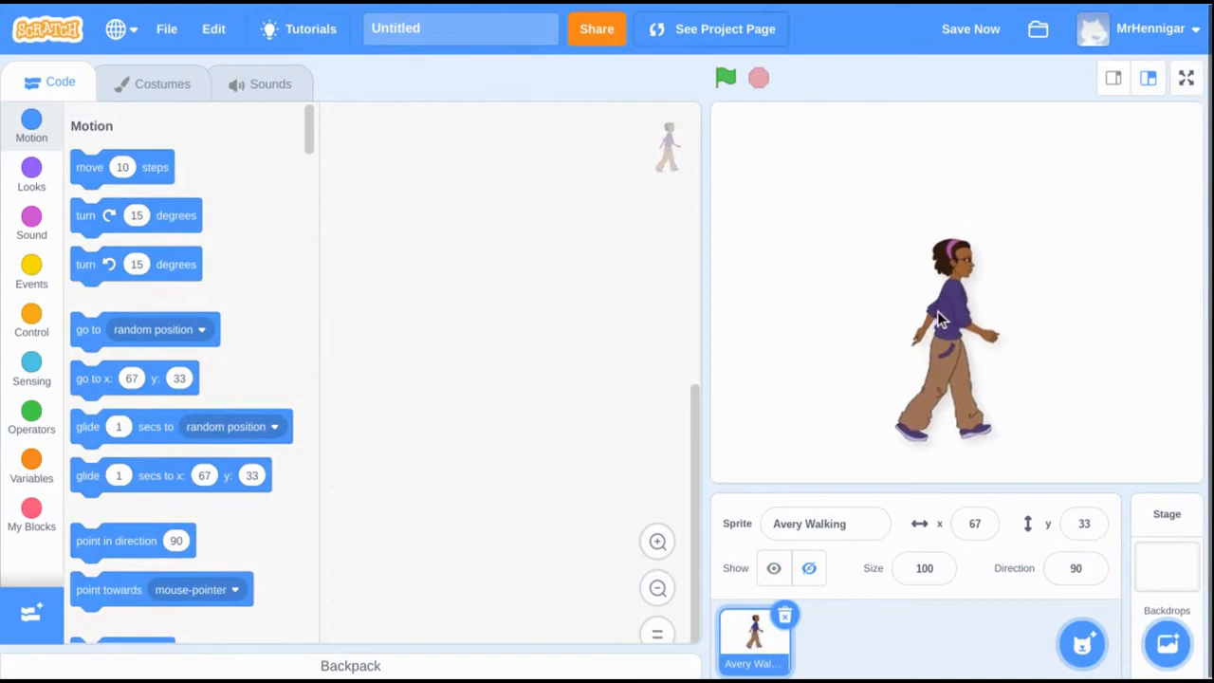
drag(1017, 235, 775, 321)
Add the Ben character and place him lower on the stage beside Avery
click(1082, 645)
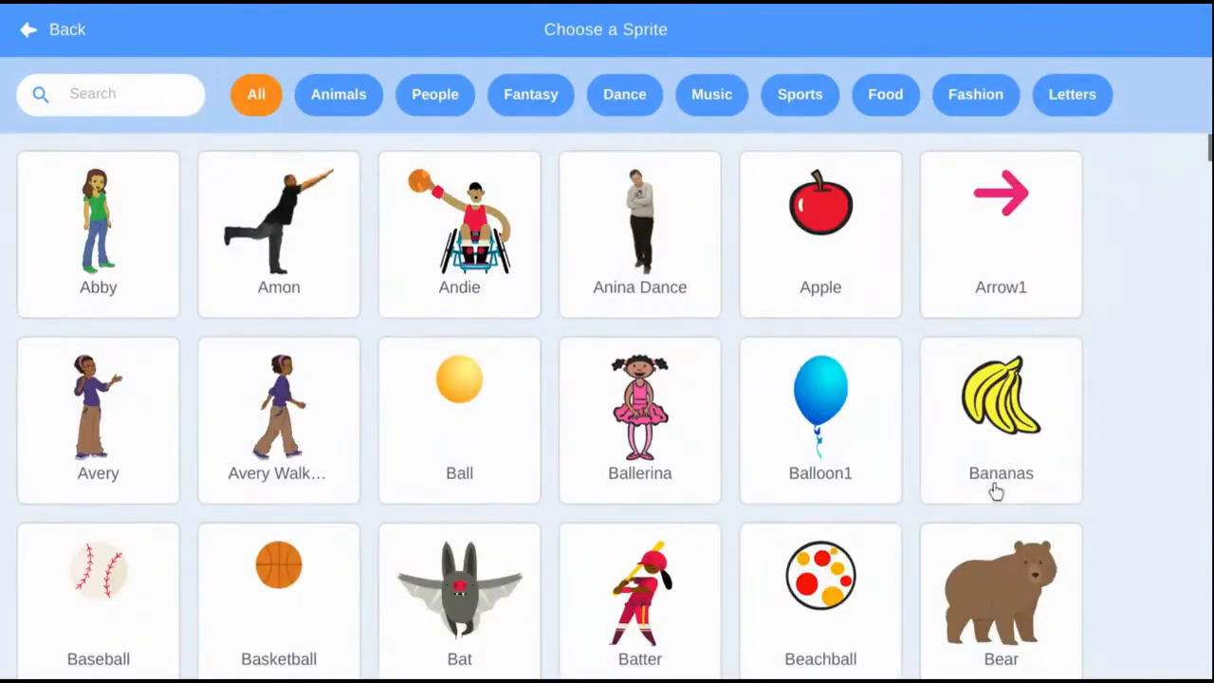
scroll(748, 379, down, 2)
scroll(741, 370, down, 1)
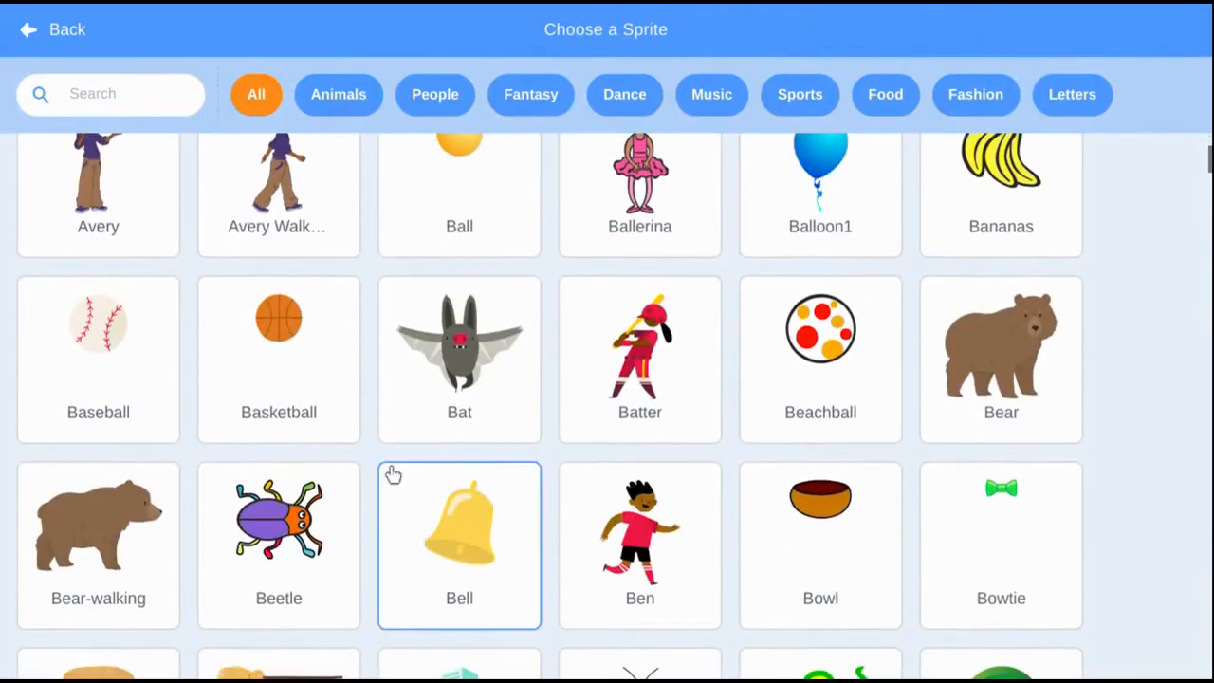
click(682, 563)
drag(899, 369, 926, 464)
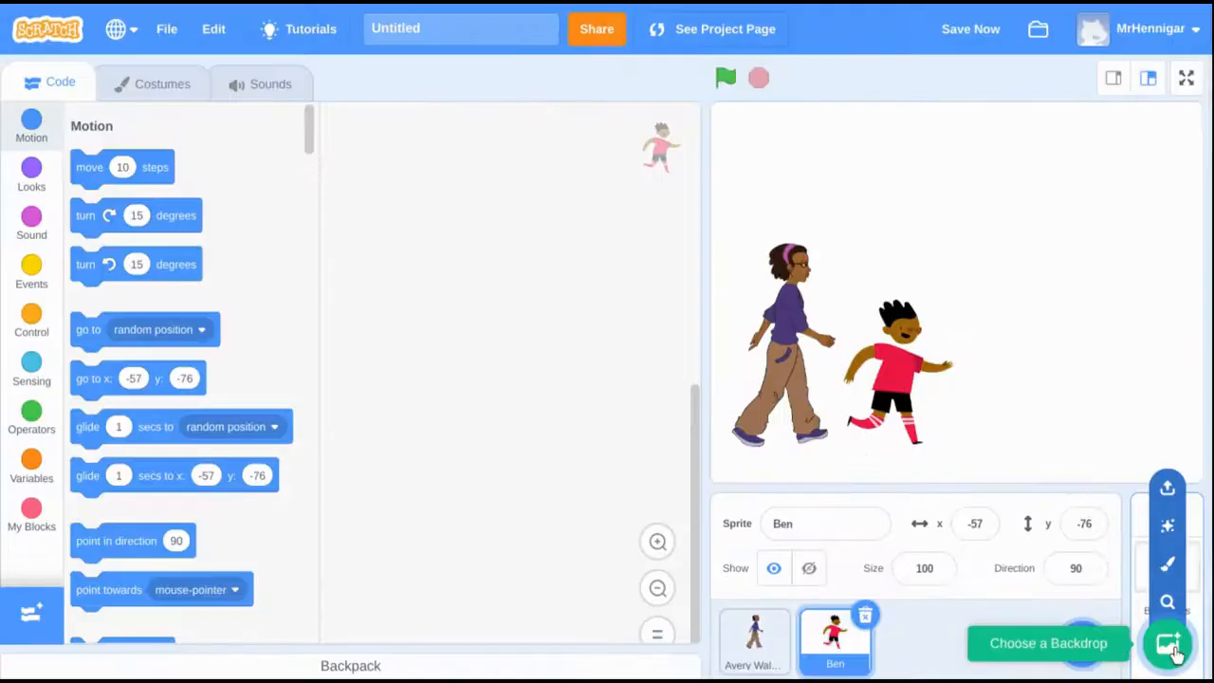
Give the stage the Blue Sky backdrop and view the stage's backdrops list
click(1152, 626)
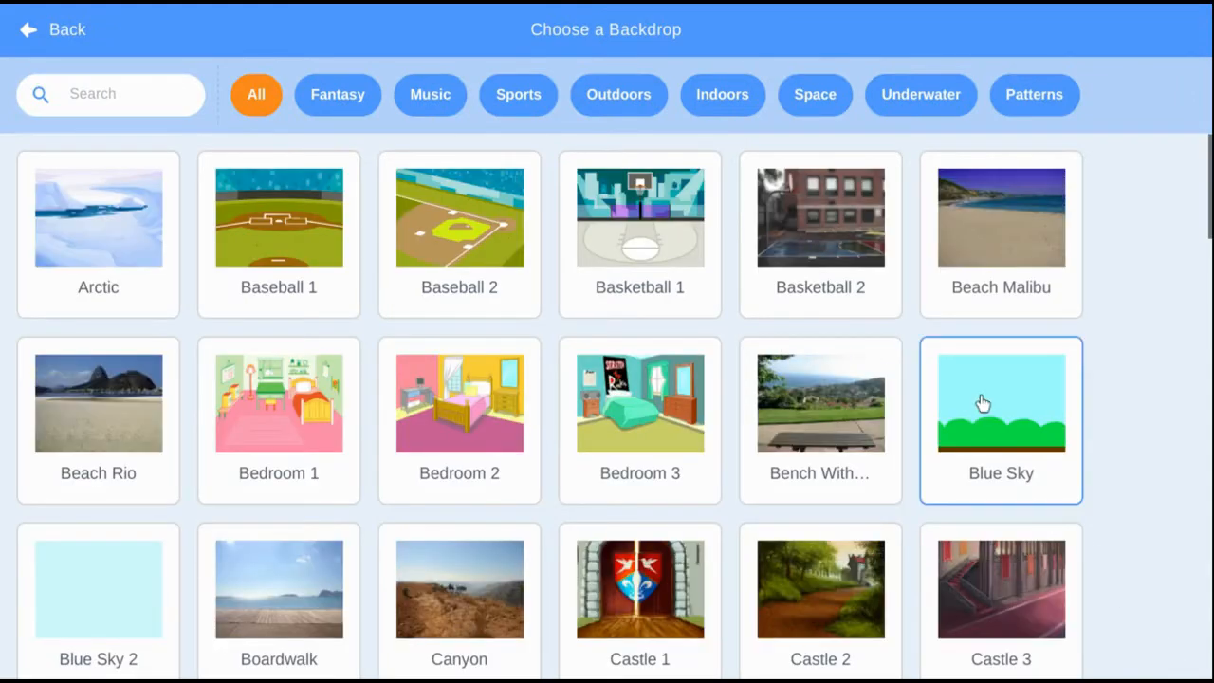
click(981, 402)
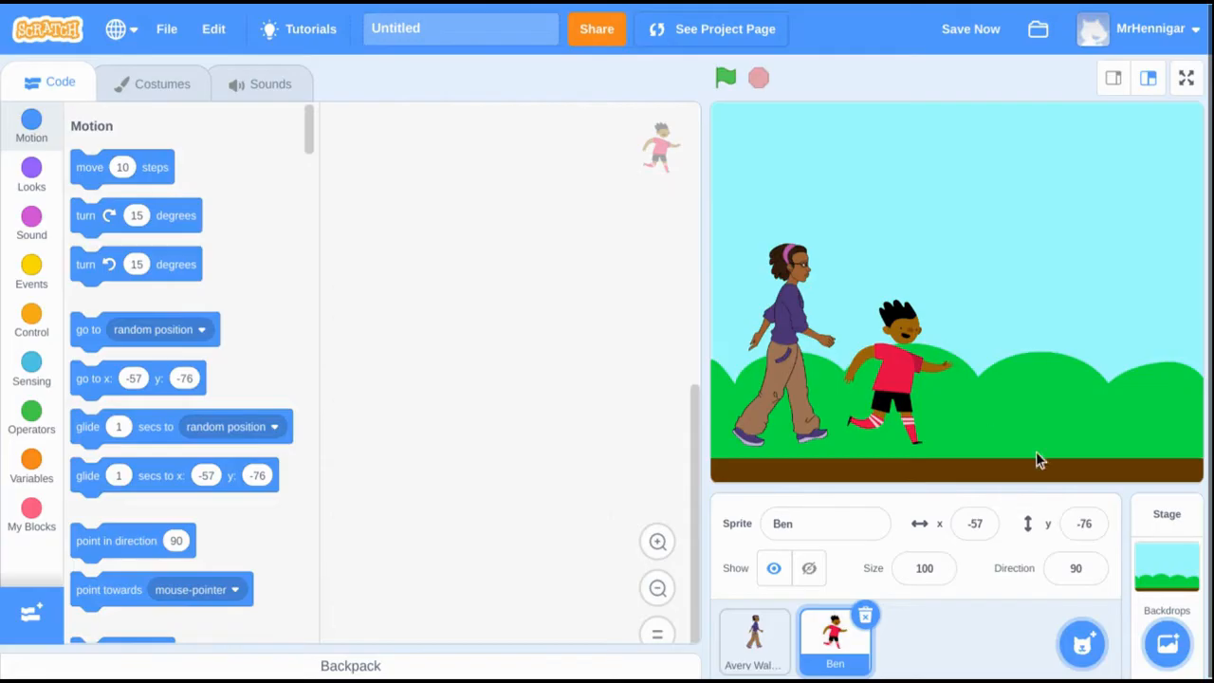
click(1169, 577)
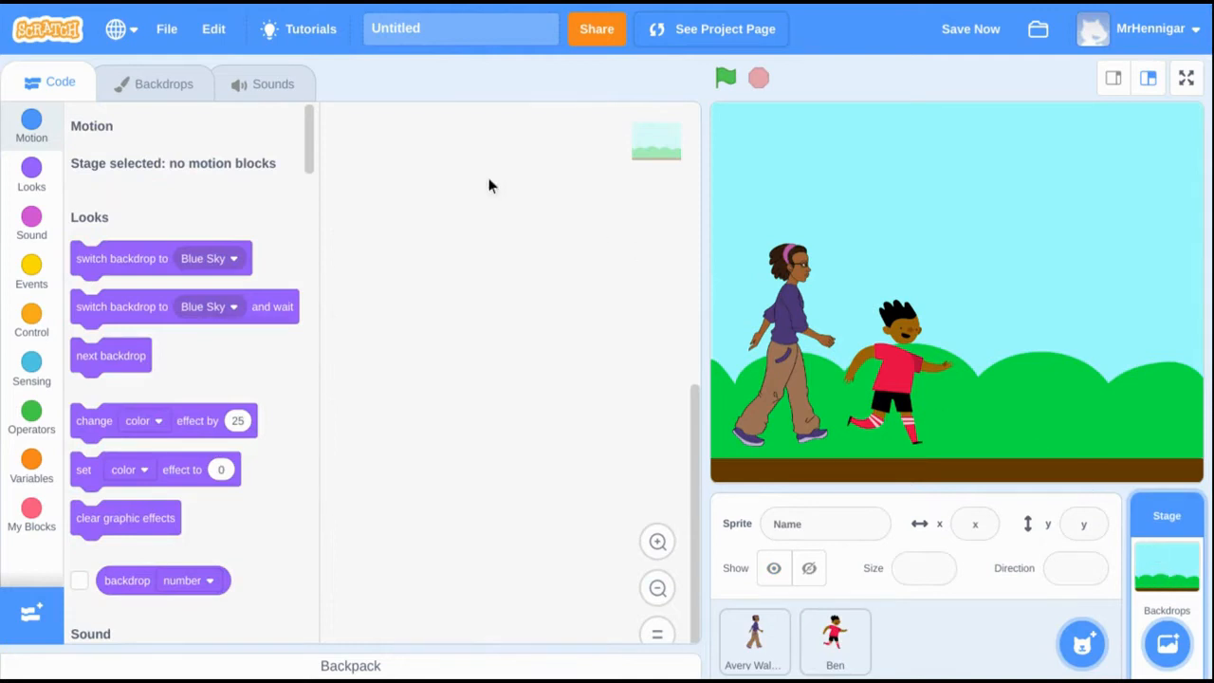
click(147, 101)
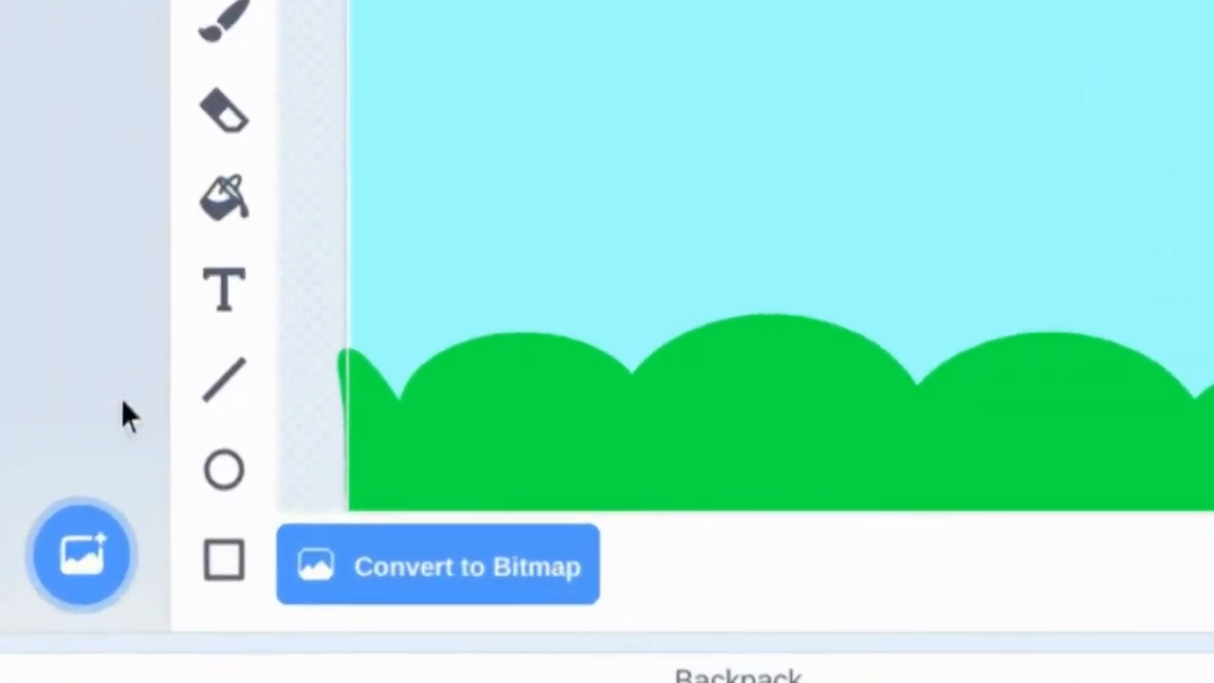
Add the Forest and Soccer 2 backdrops from the library via search
click(82, 554)
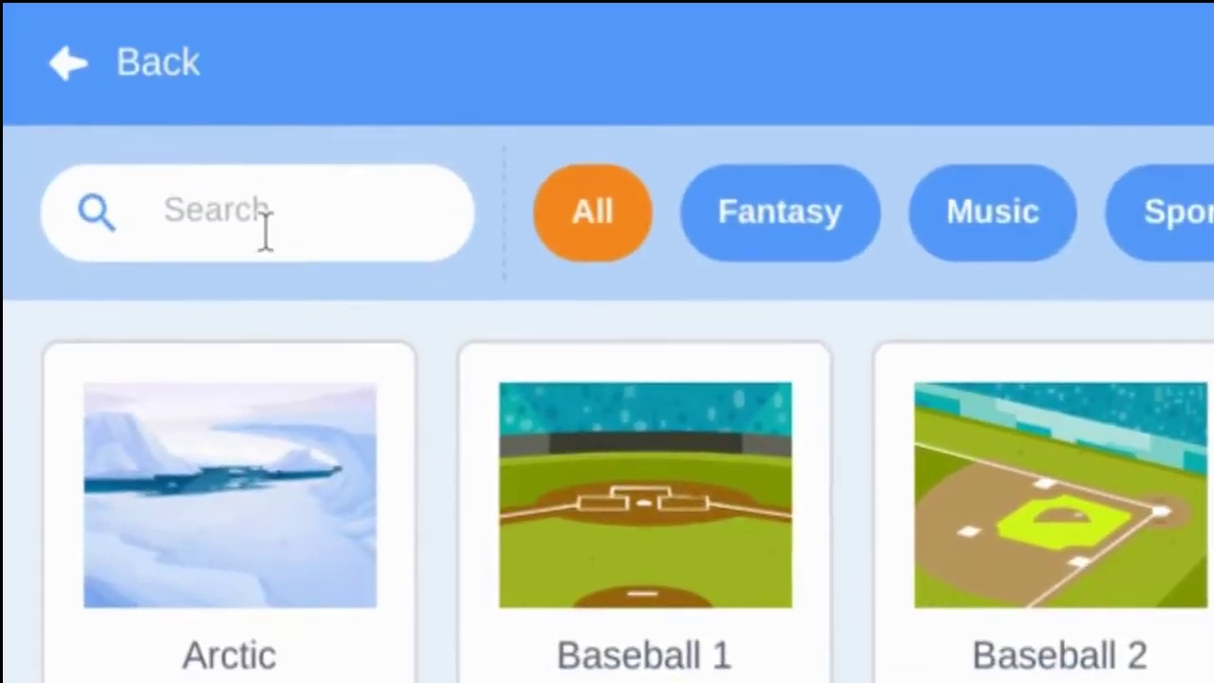
click(262, 230)
text(fore)
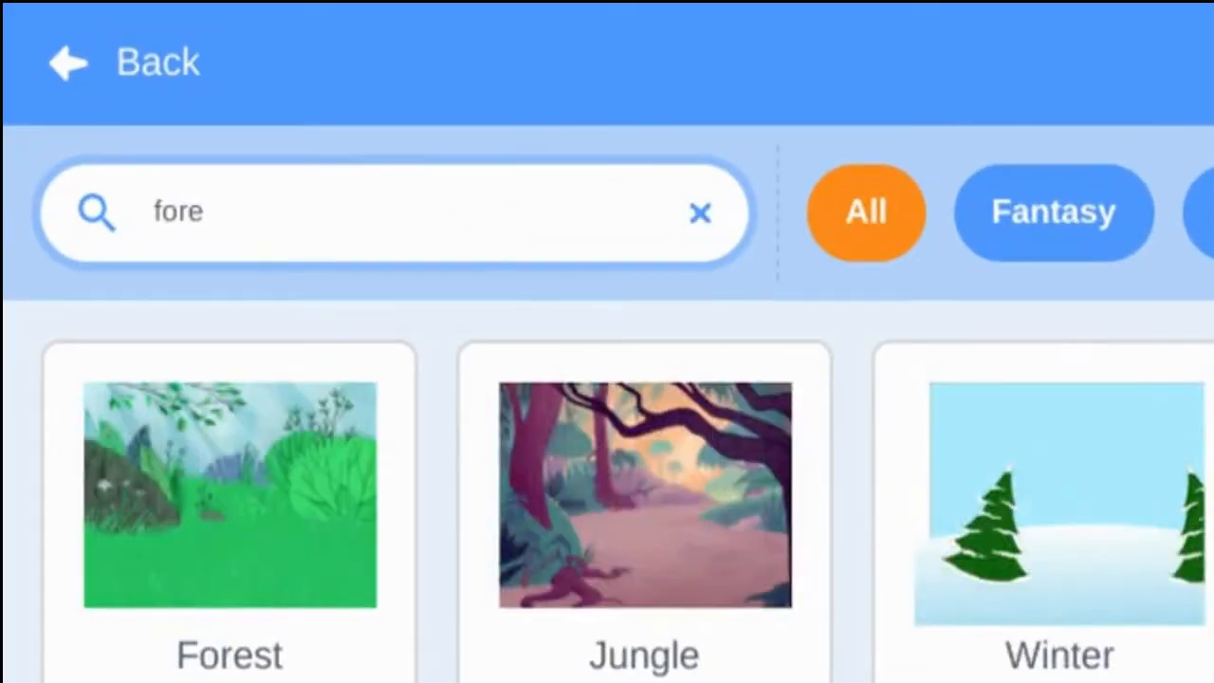
text(st)
click(184, 512)
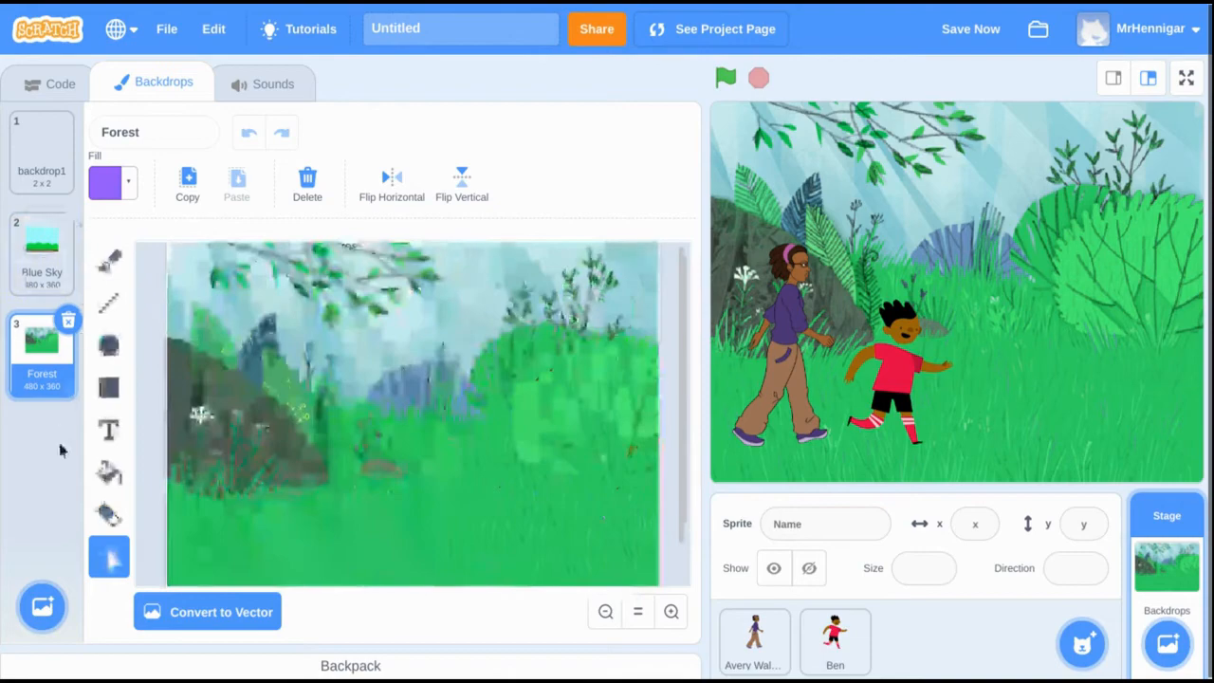
click(42, 610)
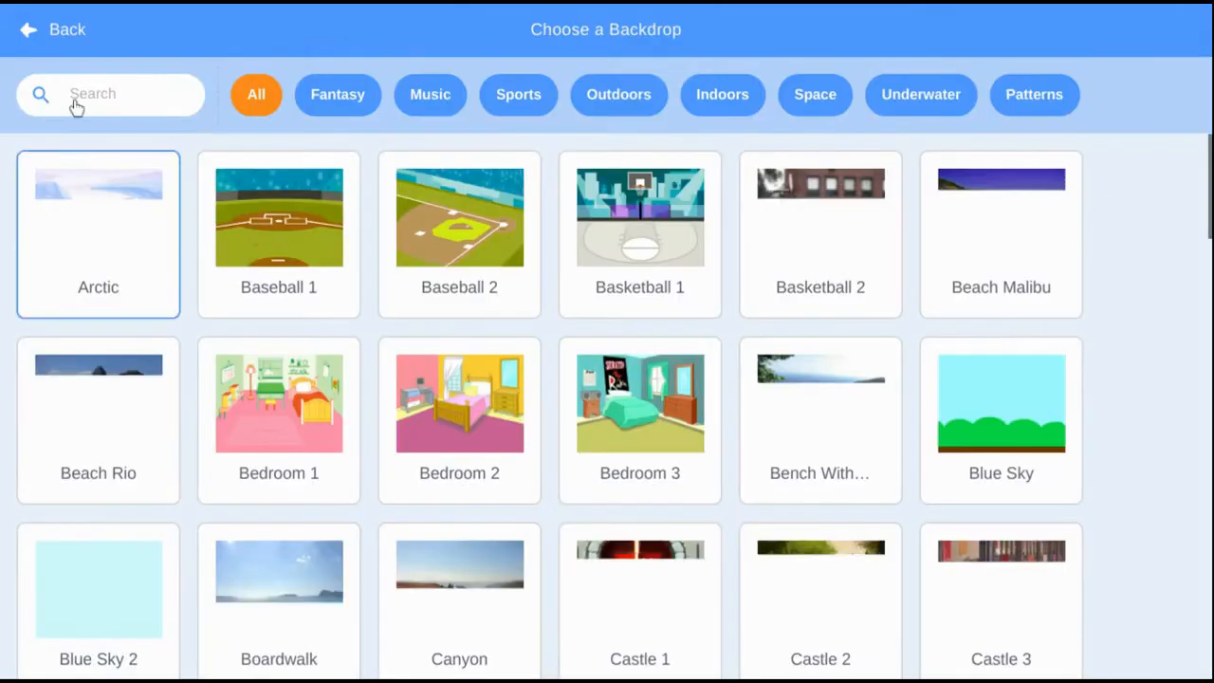
text(soccer)
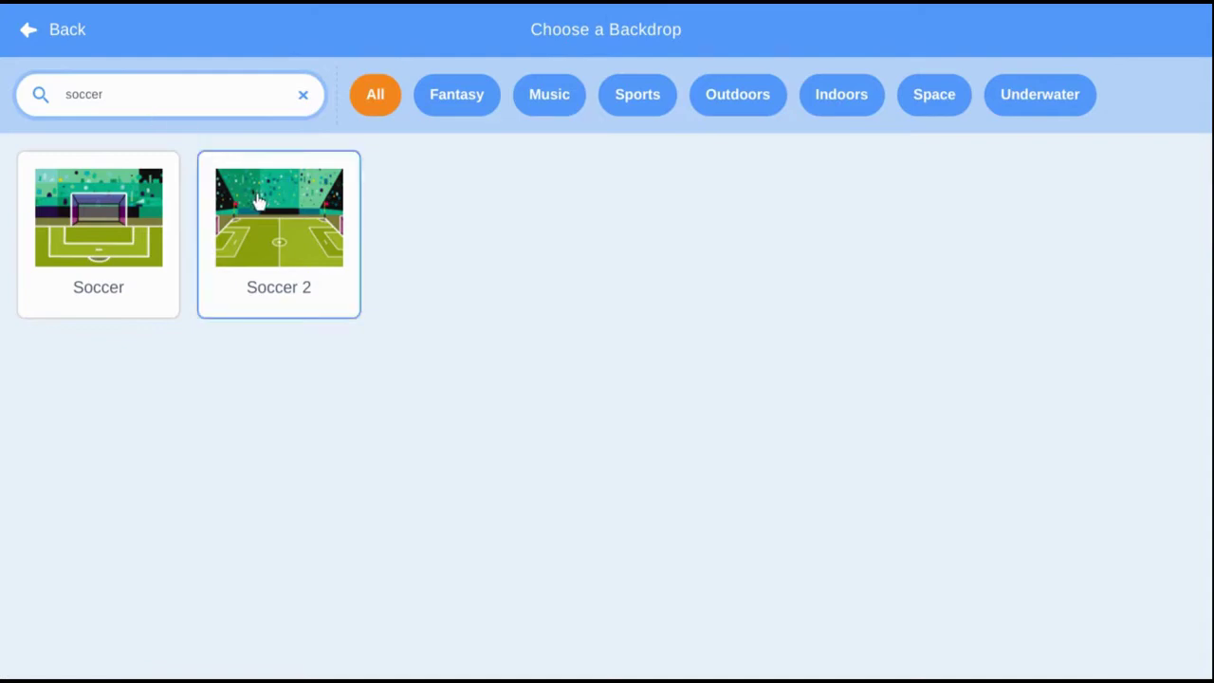
click(254, 197)
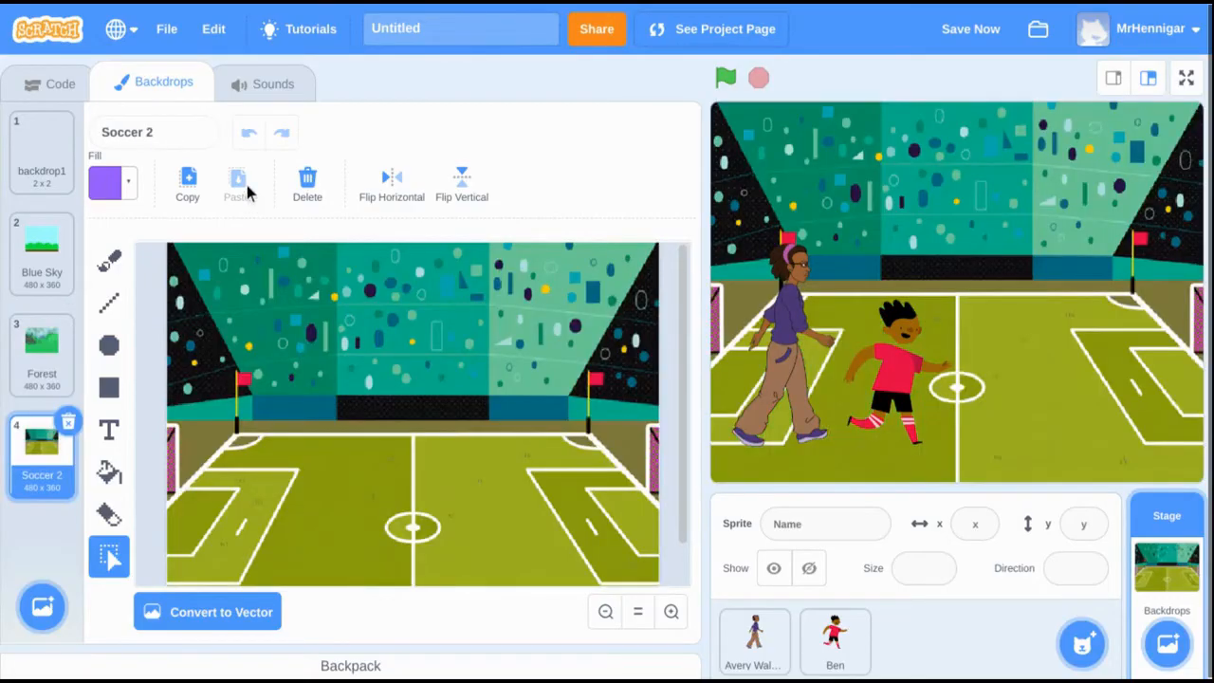
Review the Blue Sky, Forest and Soccer 2 backdrops in turn
click(44, 248)
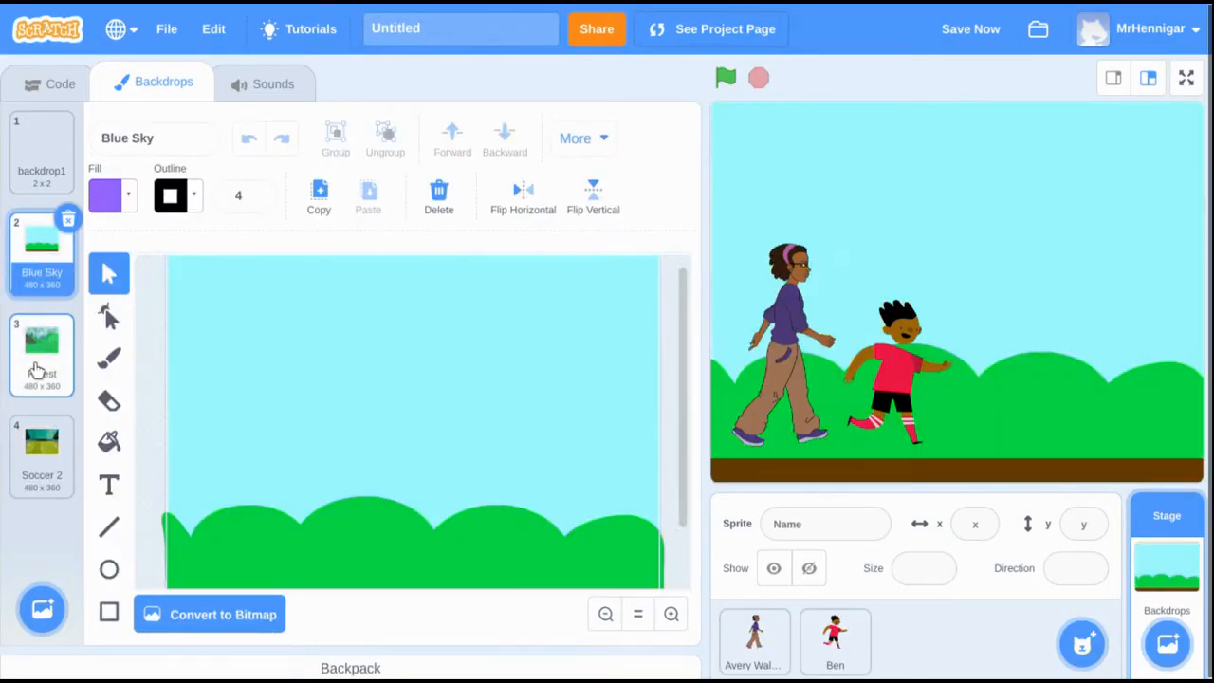
click(35, 369)
click(55, 445)
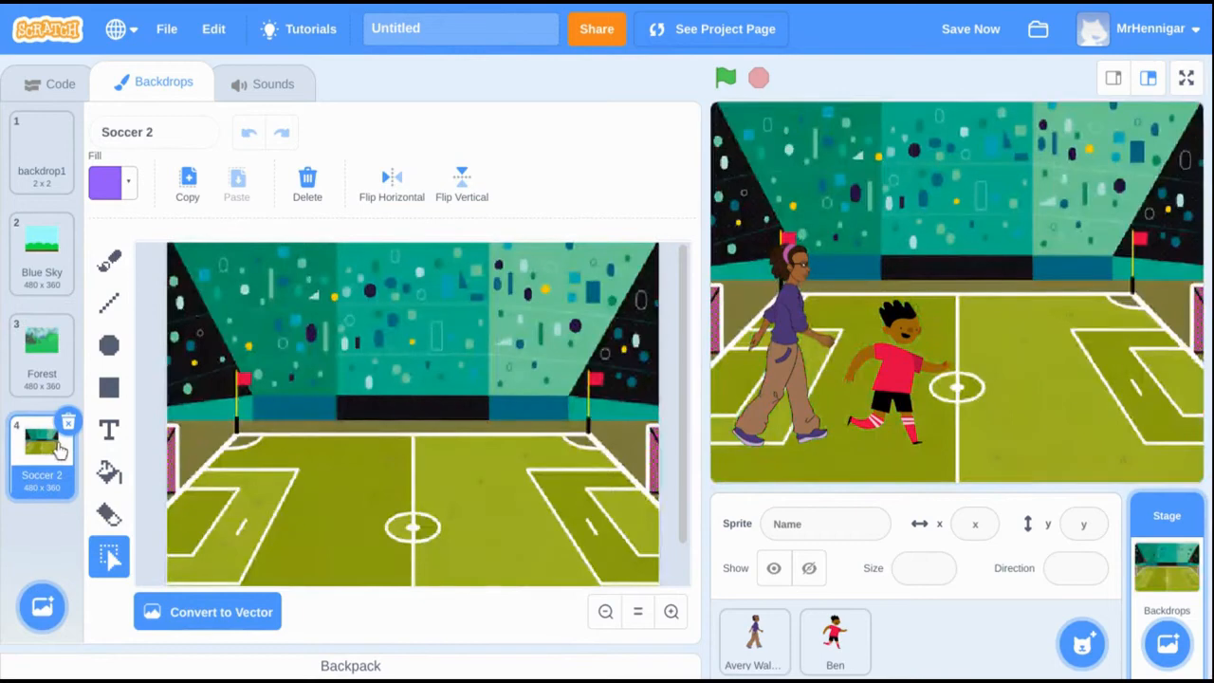
Start a stage script that runs when the green flag is clicked
click(48, 87)
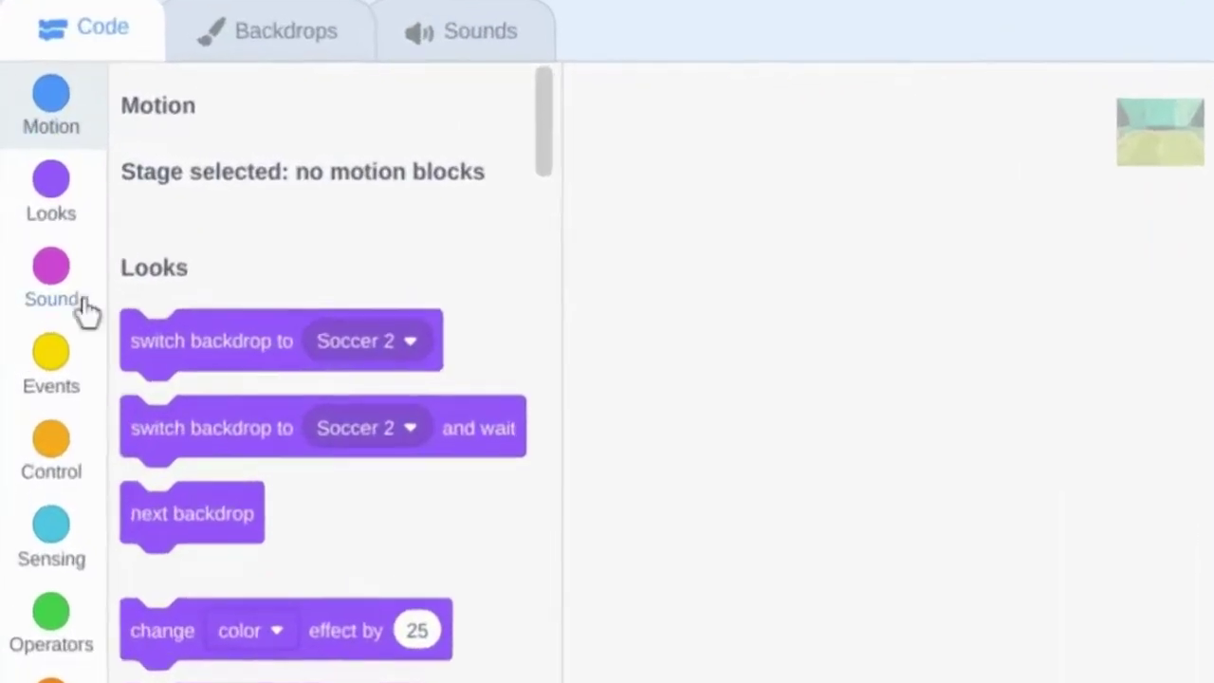
click(44, 399)
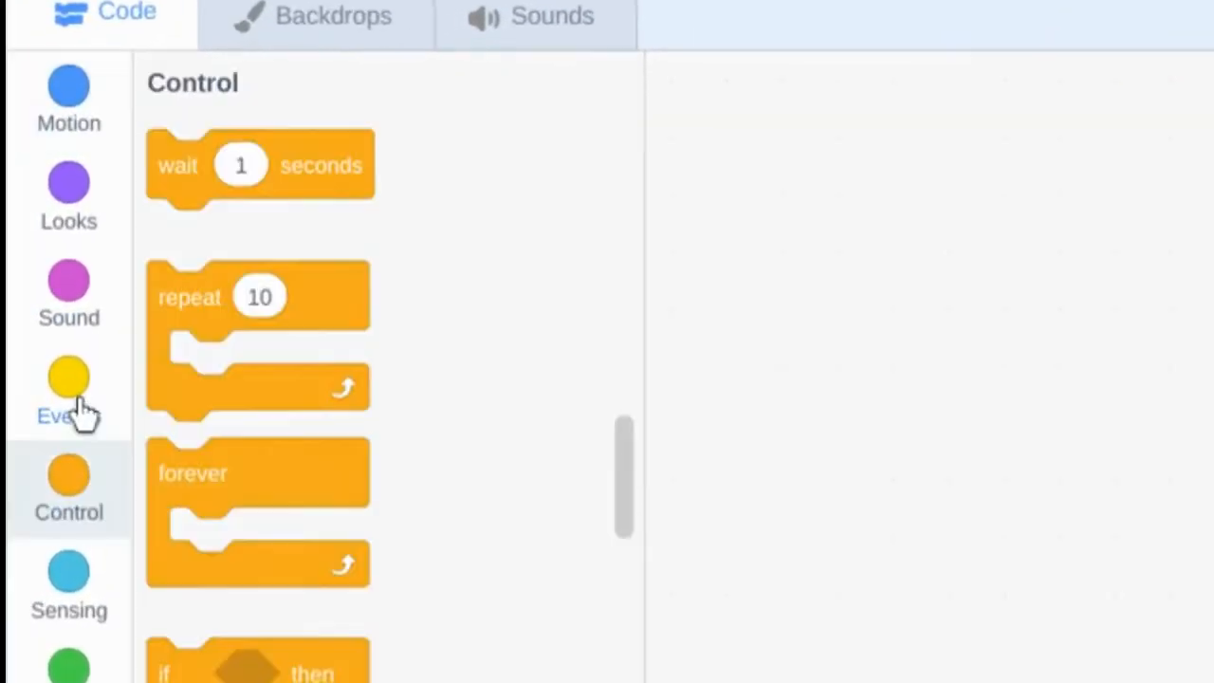
click(43, 332)
drag(236, 188, 847, 353)
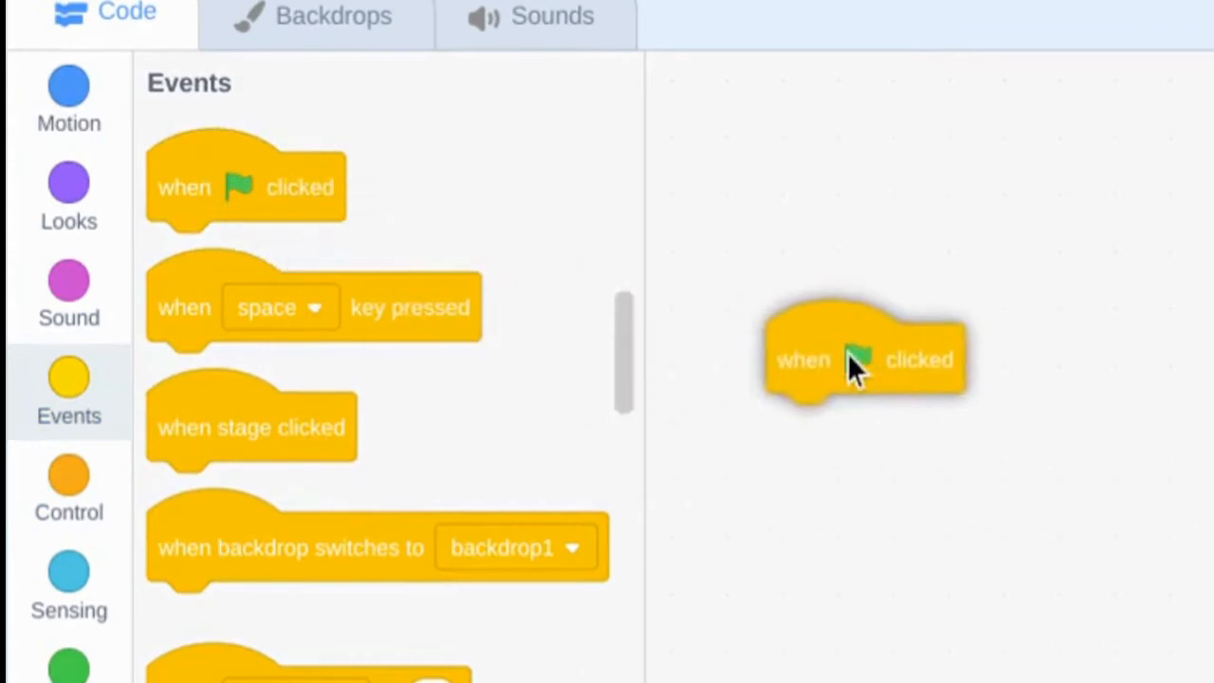
Make the flag script switch the backdrop to Blue Sky
click(74, 194)
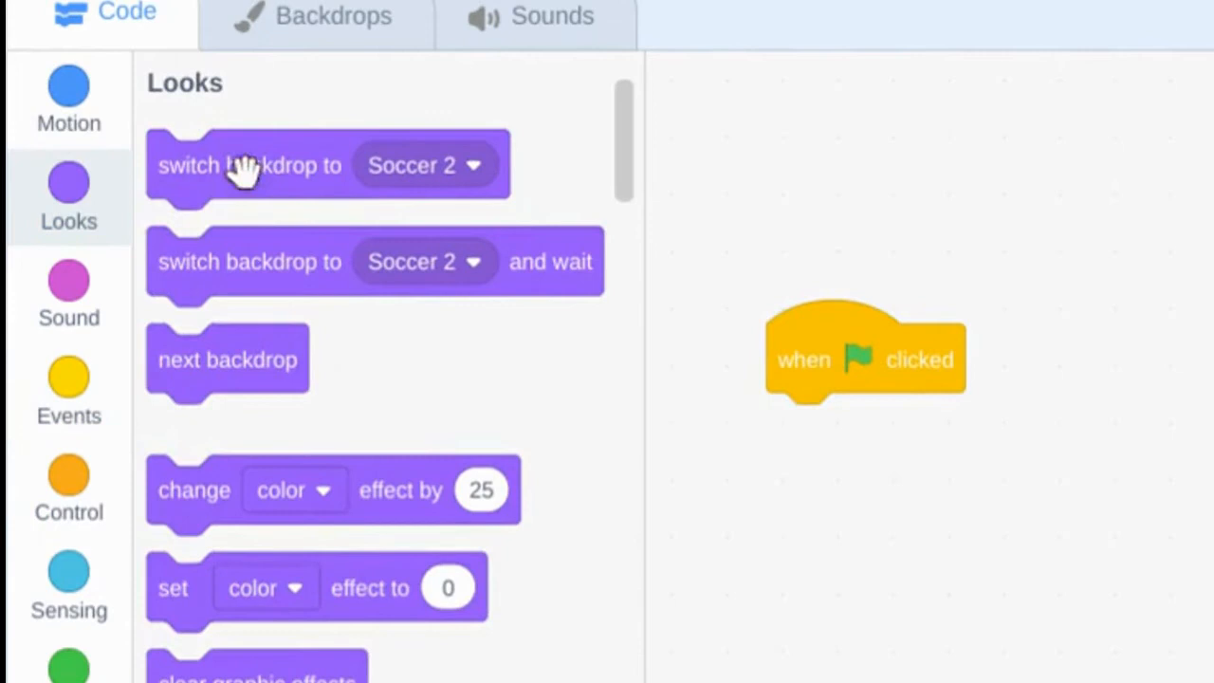
mouse_move(244, 167)
mouse_down()
mouse_move(446, 338)
mouse_move(870, 454)
mouse_up()
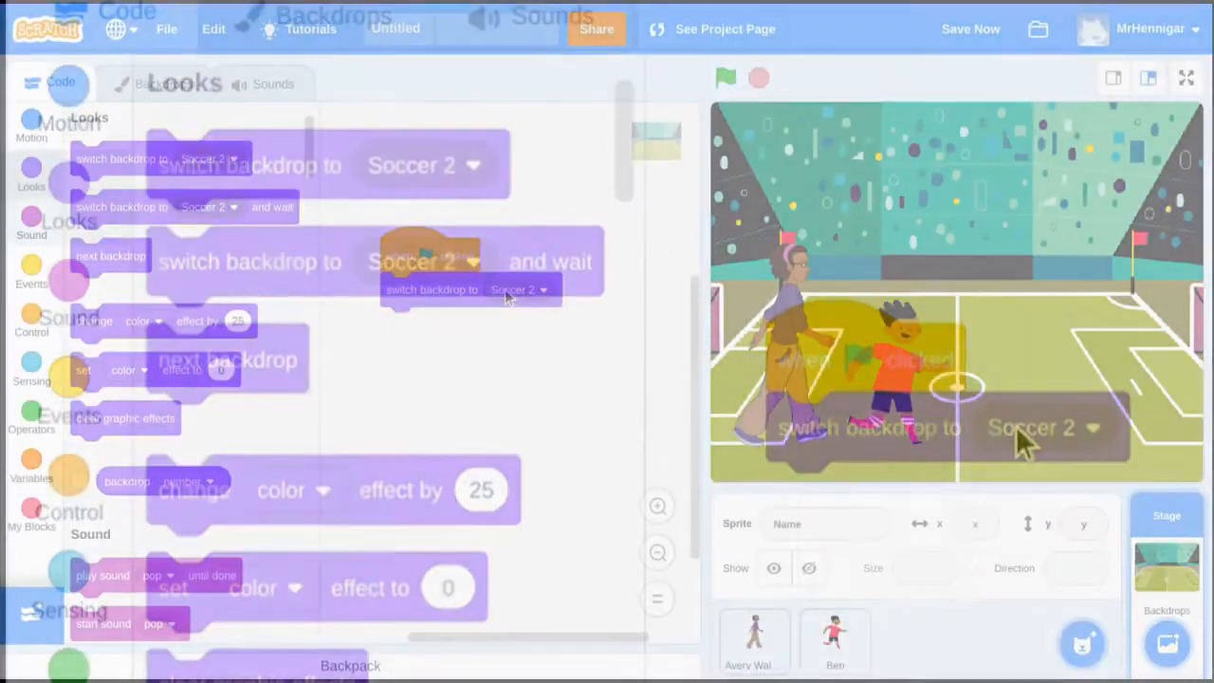
click(497, 292)
click(481, 378)
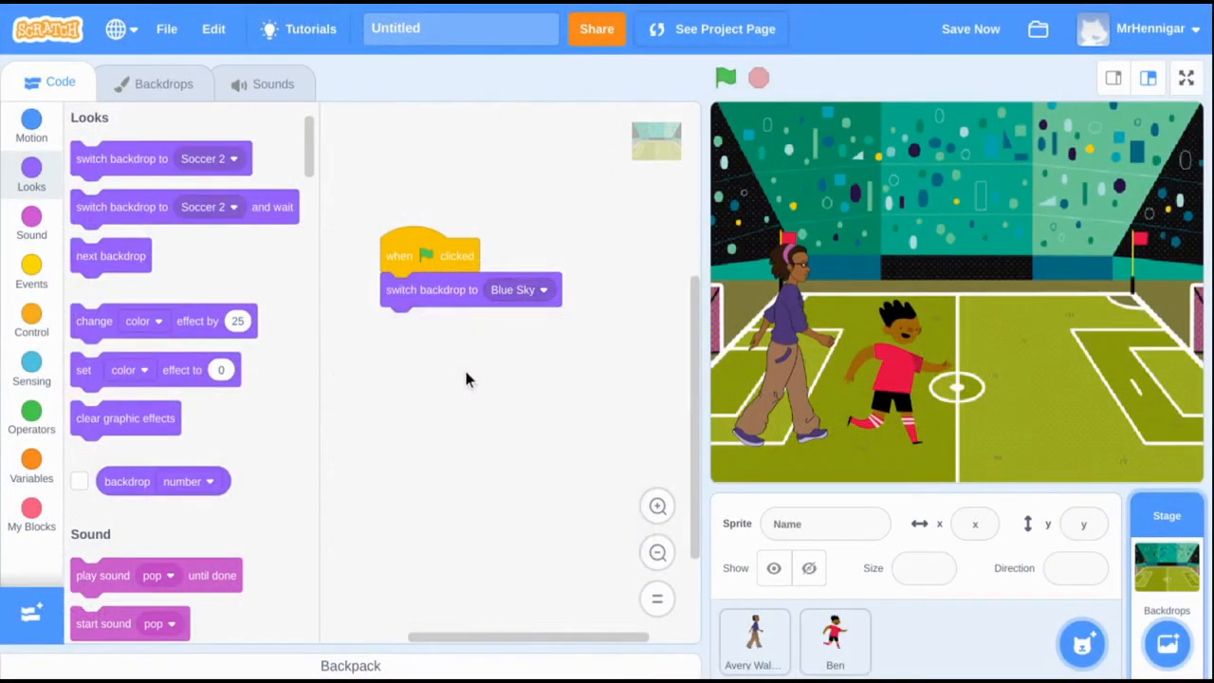
Give Avery Walking a script that hides her when the flag is clicked
click(755, 645)
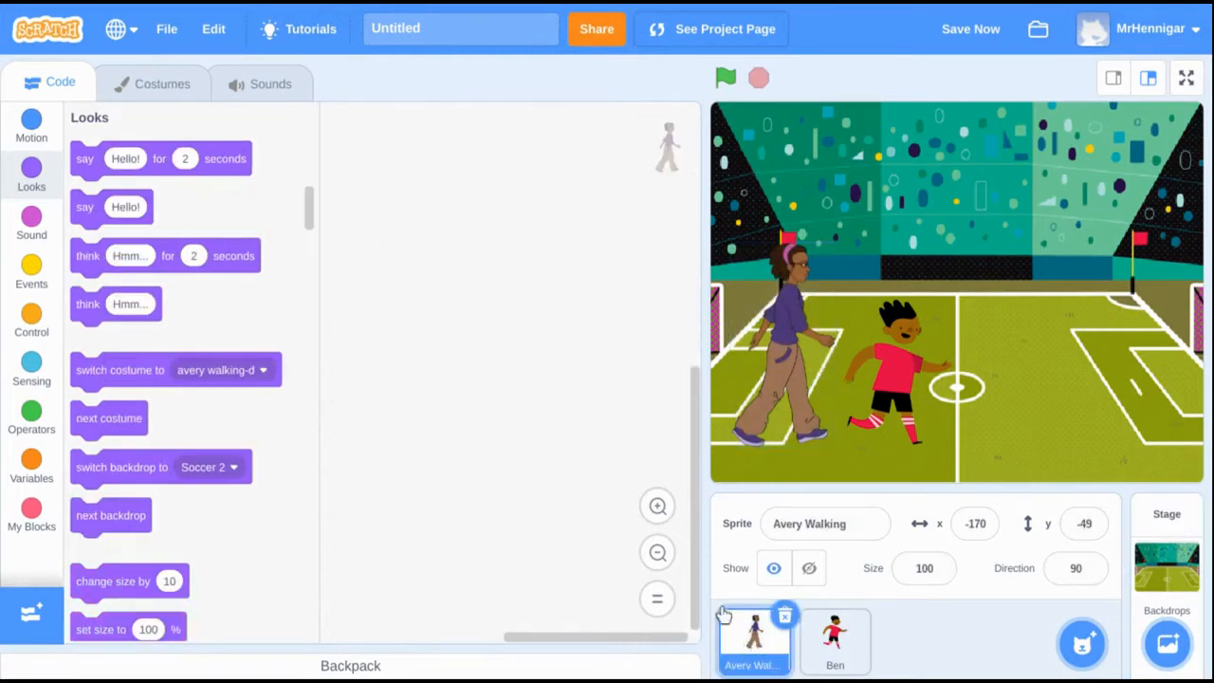
click(31, 273)
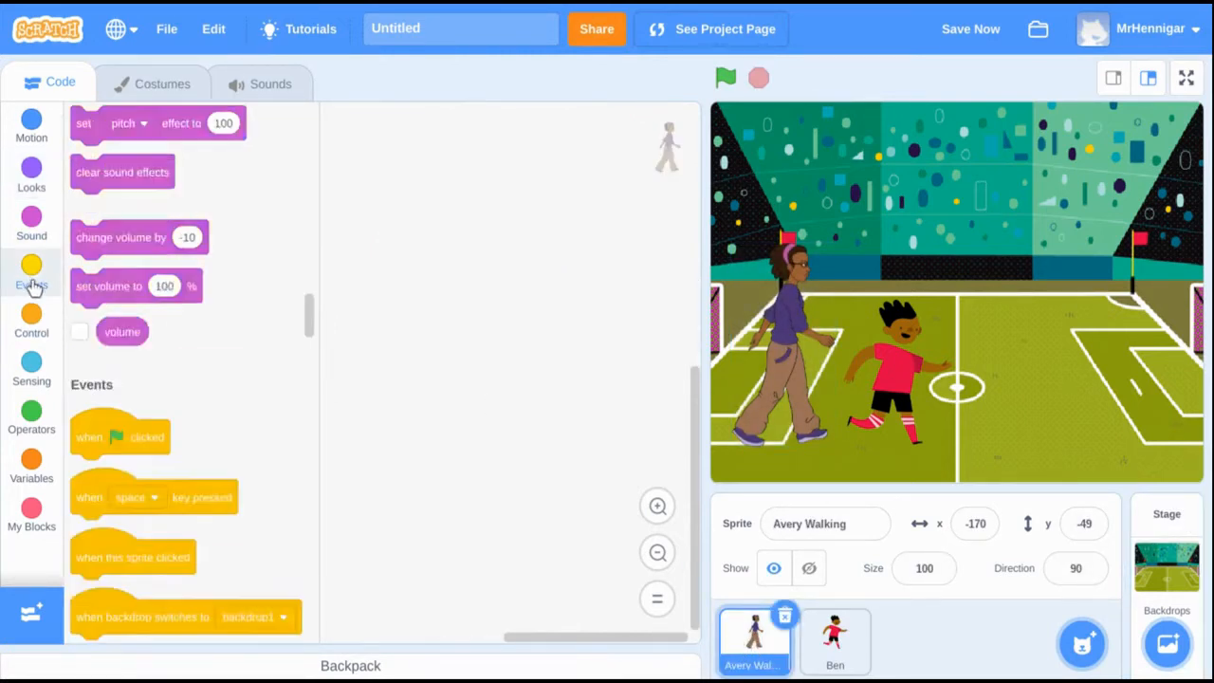
drag(109, 169, 399, 188)
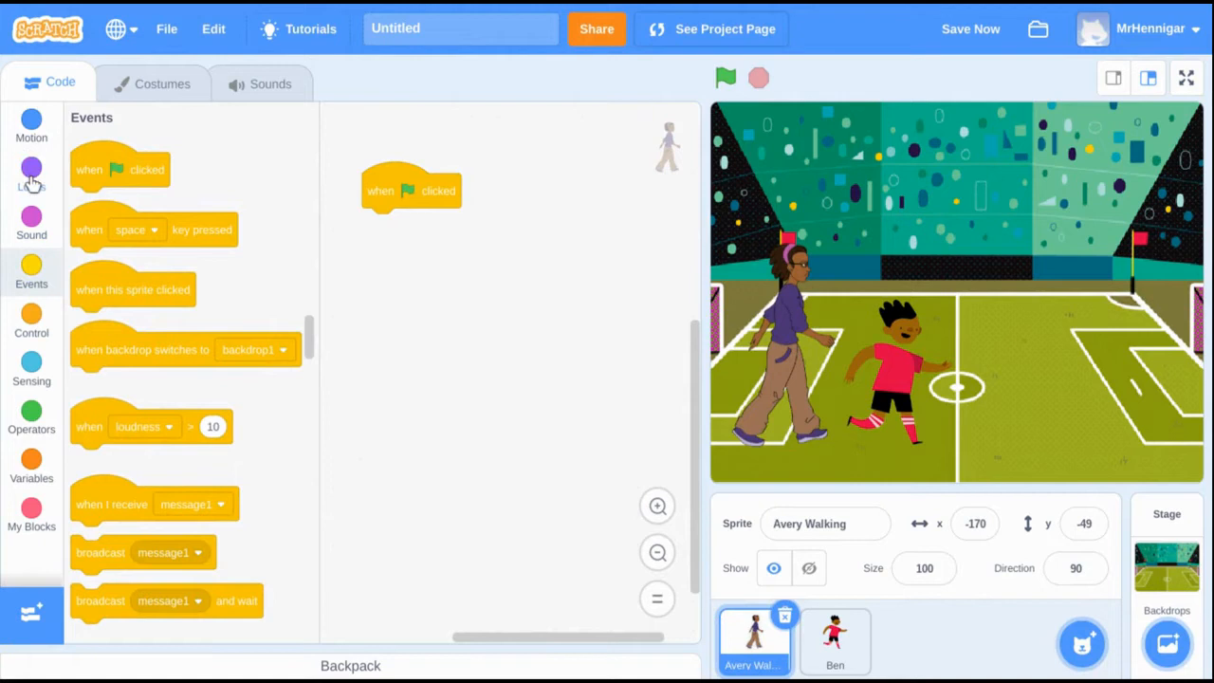
click(31, 176)
scroll(197, 319, down, 1)
scroll(194, 322, down, 2)
scroll(194, 322, down, 4)
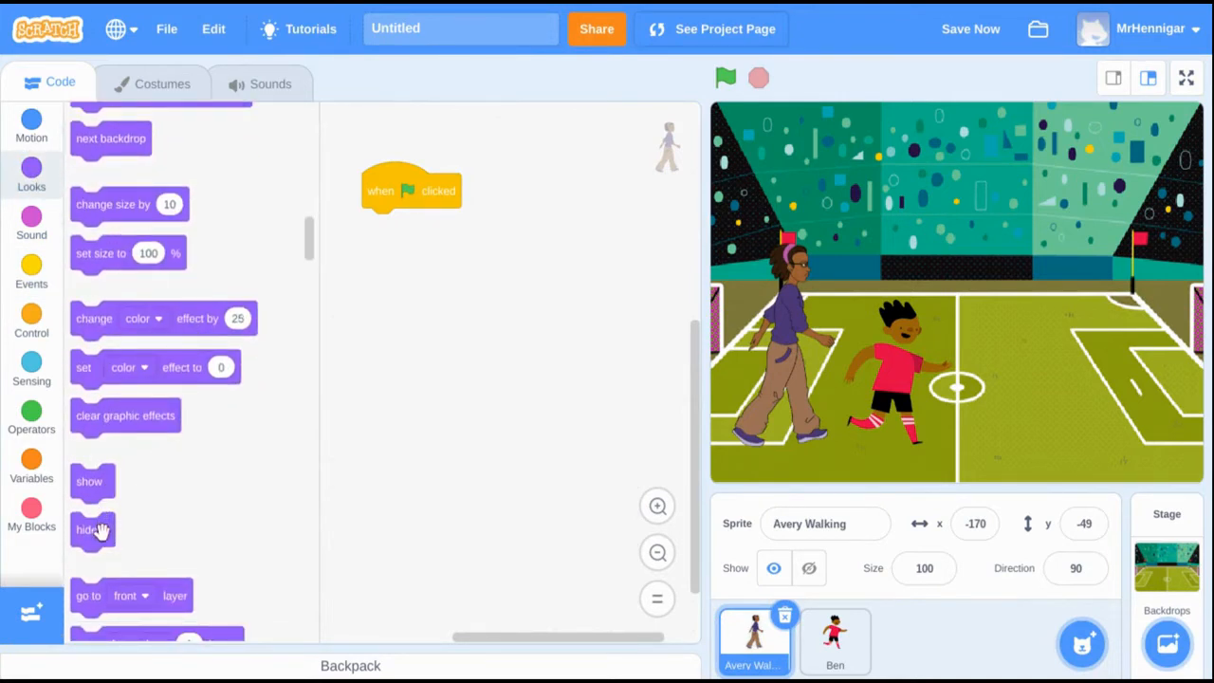
drag(102, 536, 391, 234)
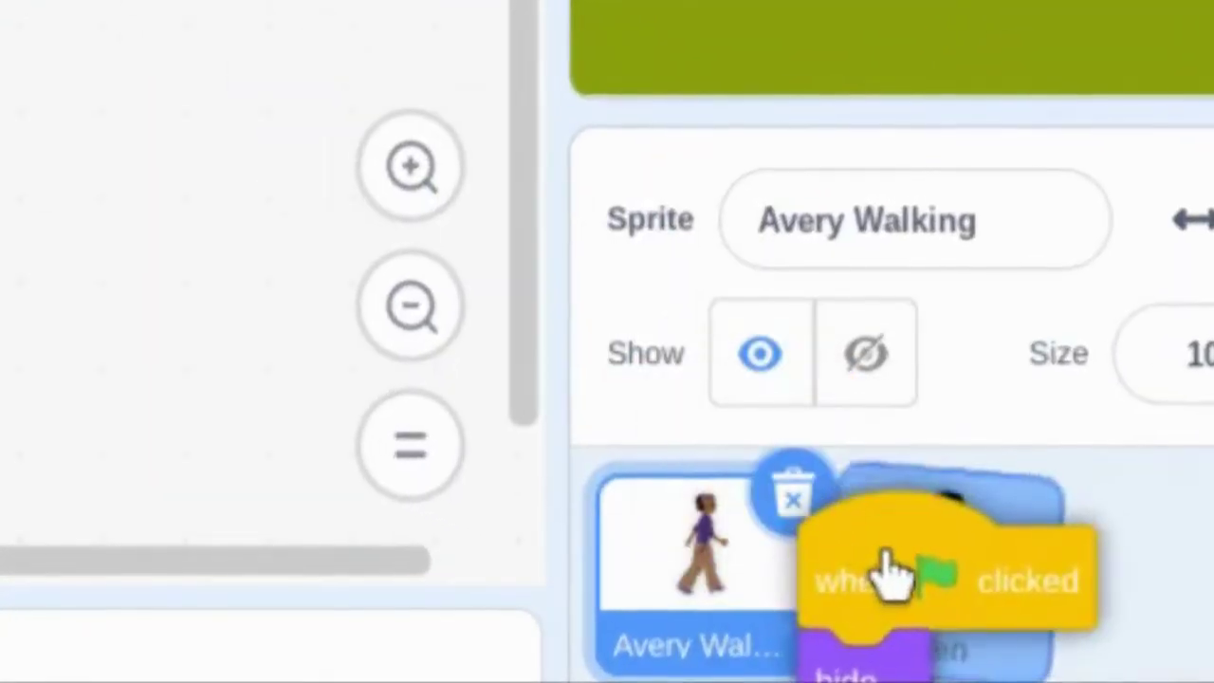
Copy the hide-on-start script onto Ben and check it arrived
drag(392, 192, 821, 640)
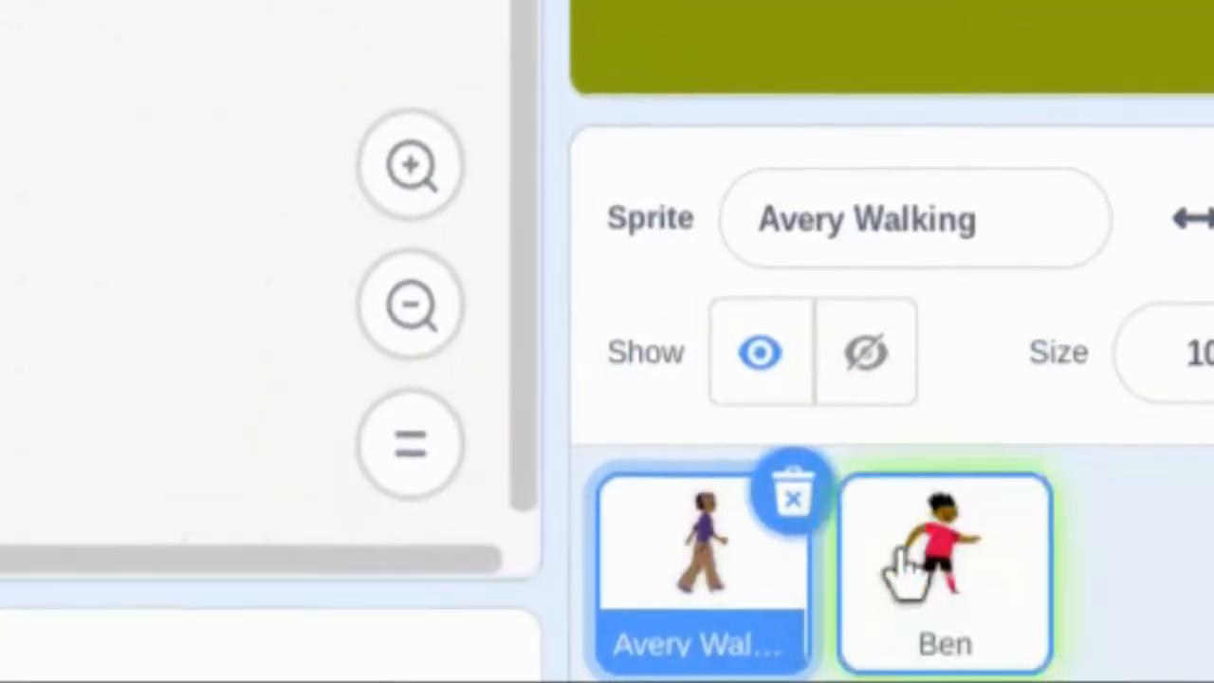
drag(905, 569, 901, 567)
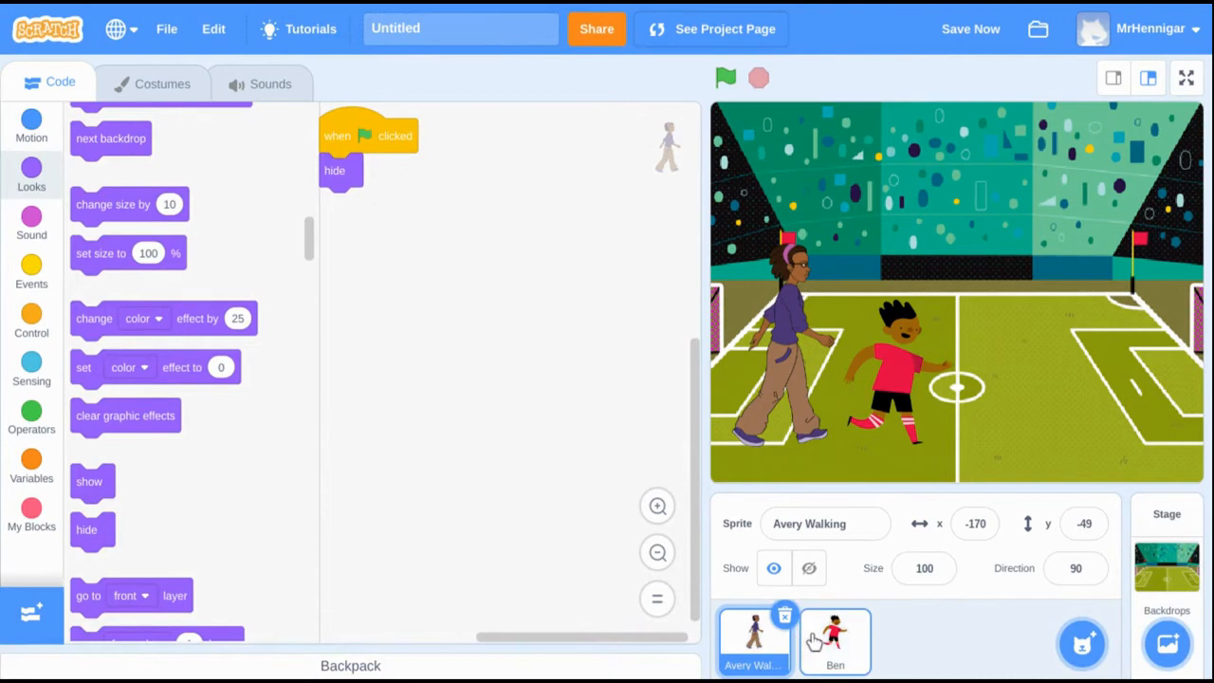
click(827, 635)
click(755, 648)
Run the project from the Stage to confirm Blue Sky shows with both characters hidden
click(1152, 582)
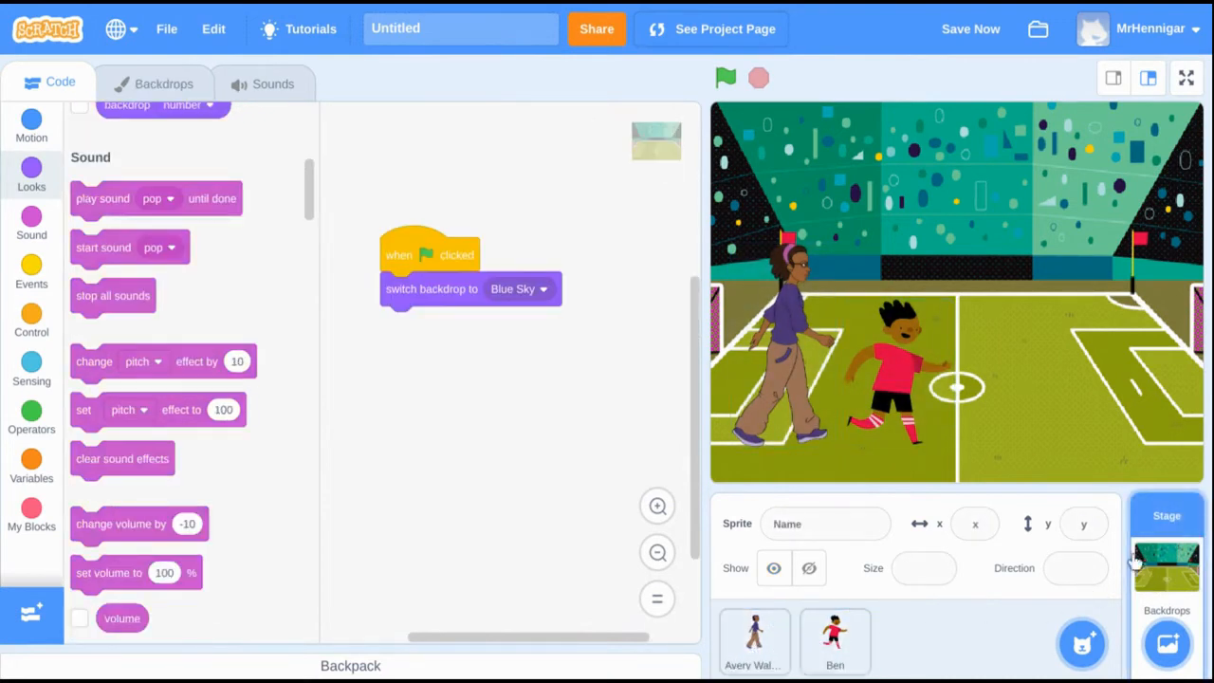
click(725, 81)
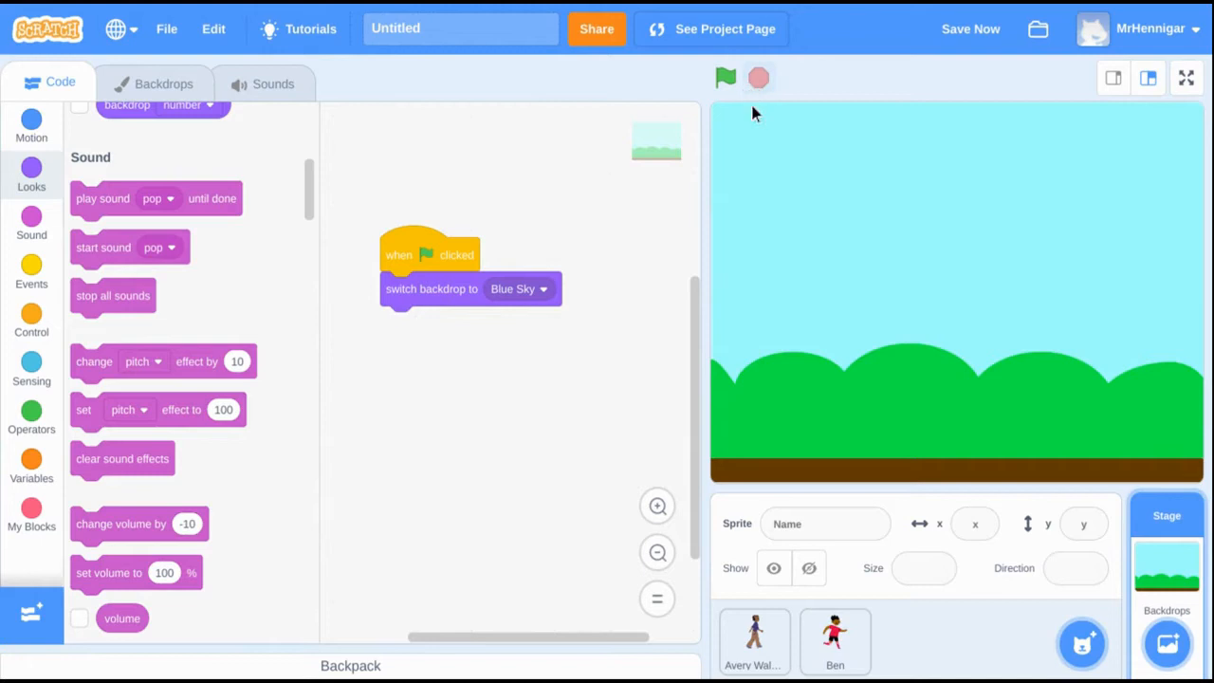
mouse_move(1082, 644)
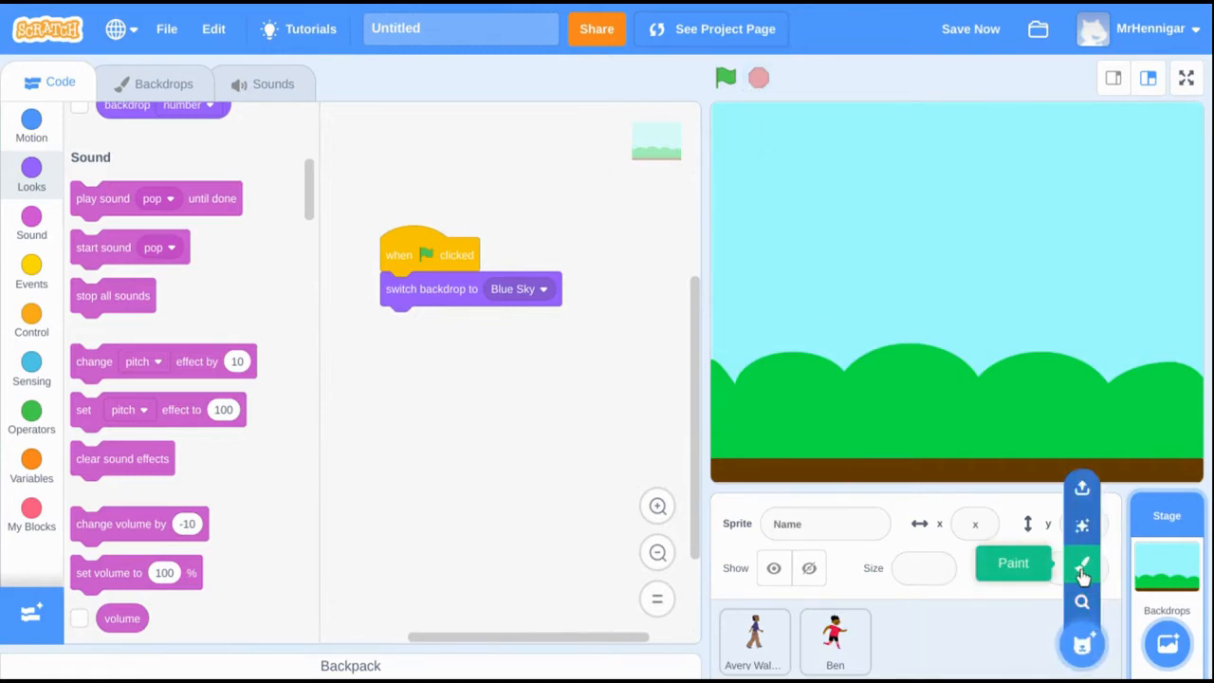
Paint a new sprite with the text 'How I stay healthy', enlarged and repositioned on the canvas
click(1082, 567)
mouse_move(42, 610)
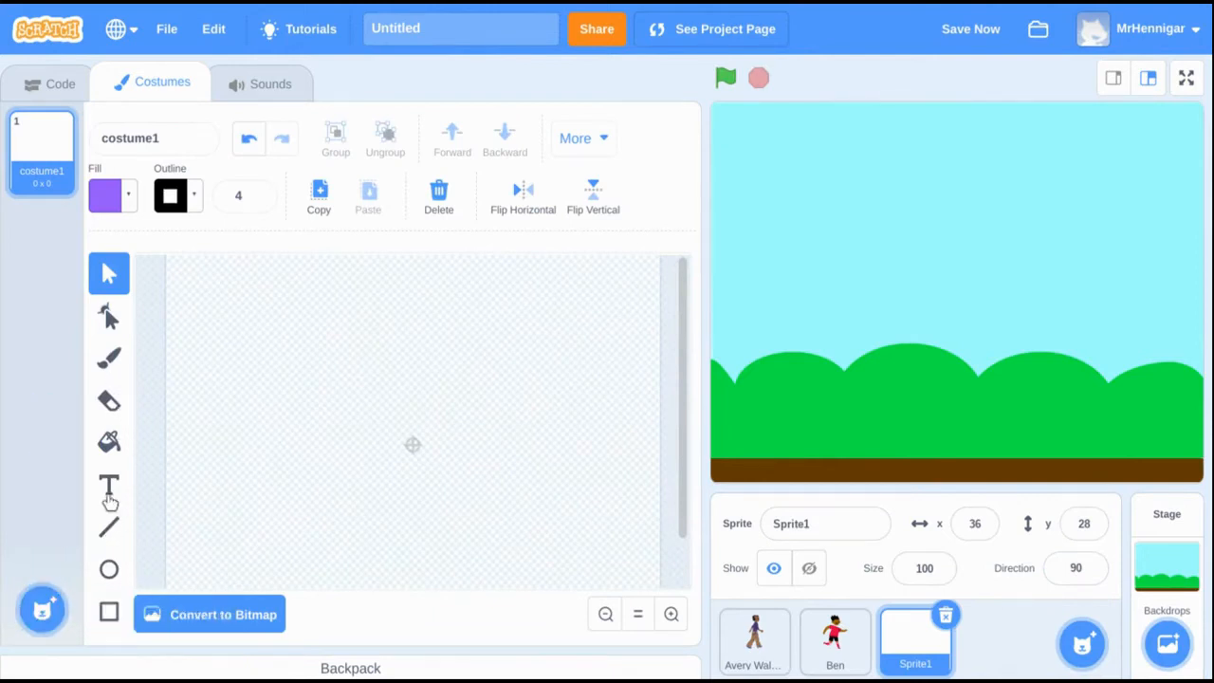
click(109, 487)
text(How I s)
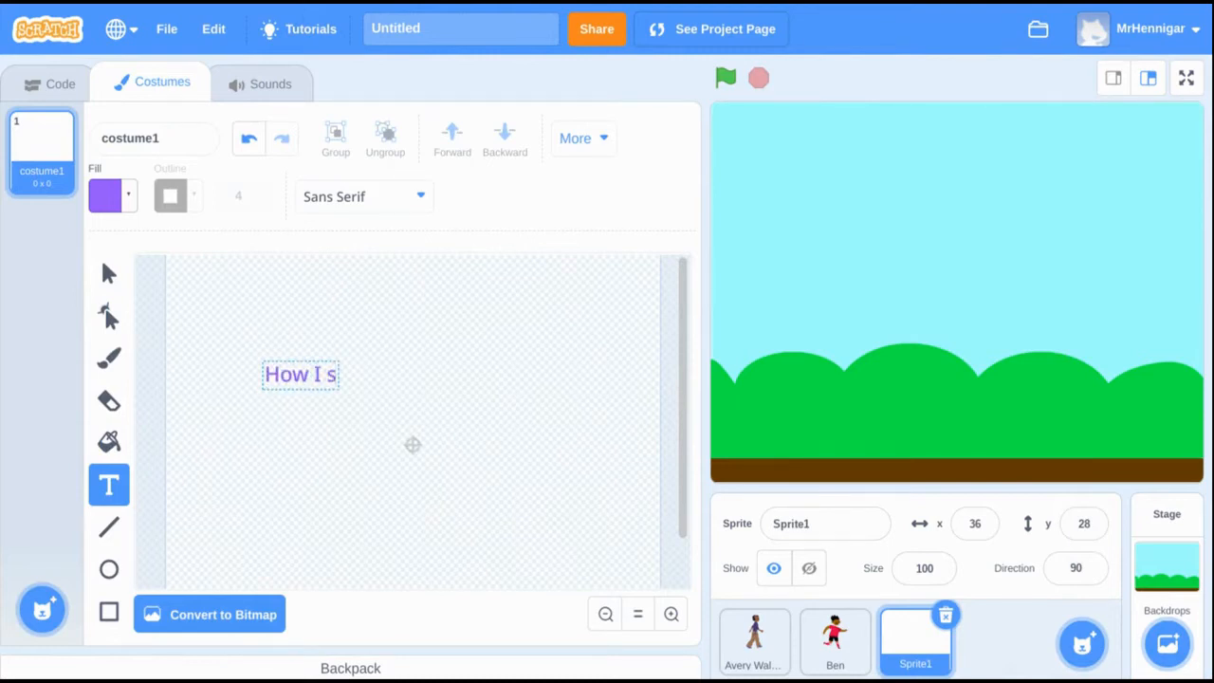
text(tay healthy)
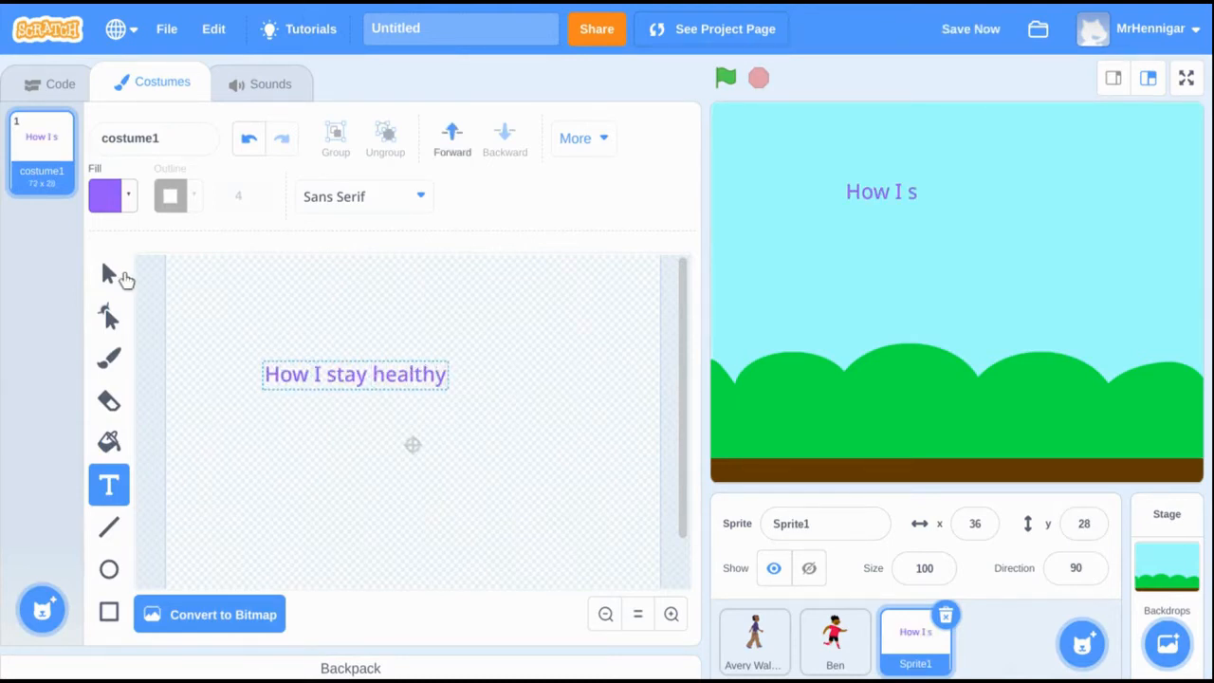
click(108, 273)
mouse_move(283, 365)
mouse_down()
mouse_move(340, 433)
mouse_move(172, 412)
mouse_up()
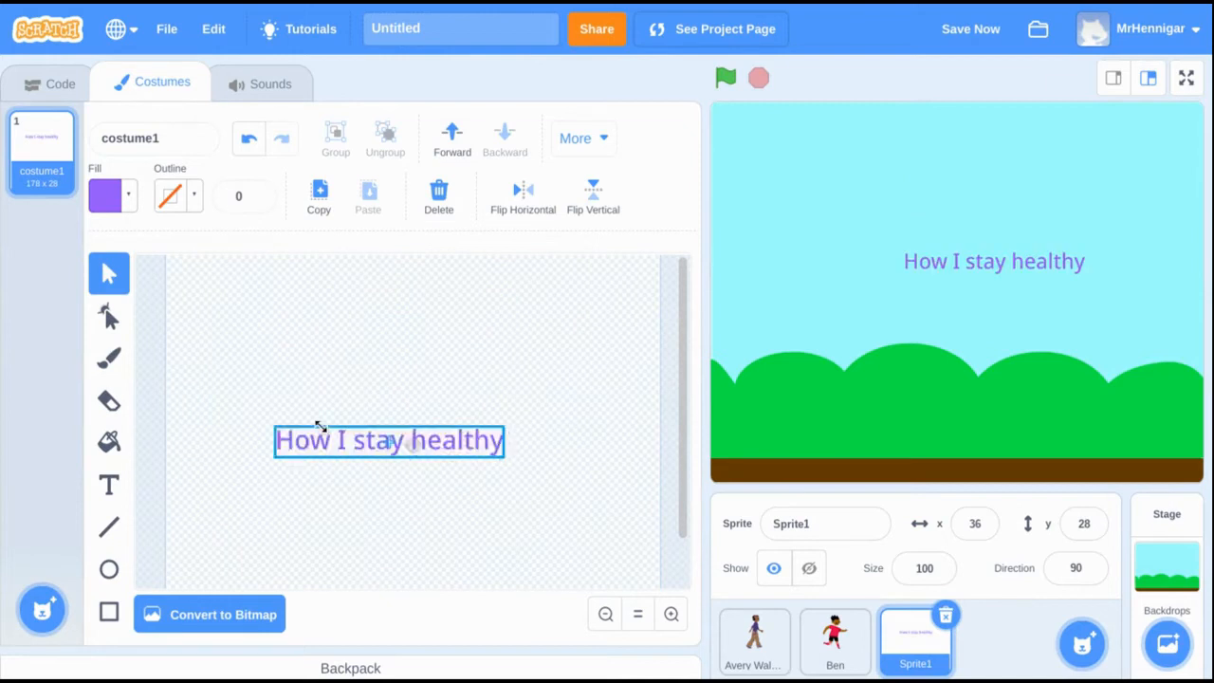
Give the title text the Pixel font
click(110, 484)
click(368, 203)
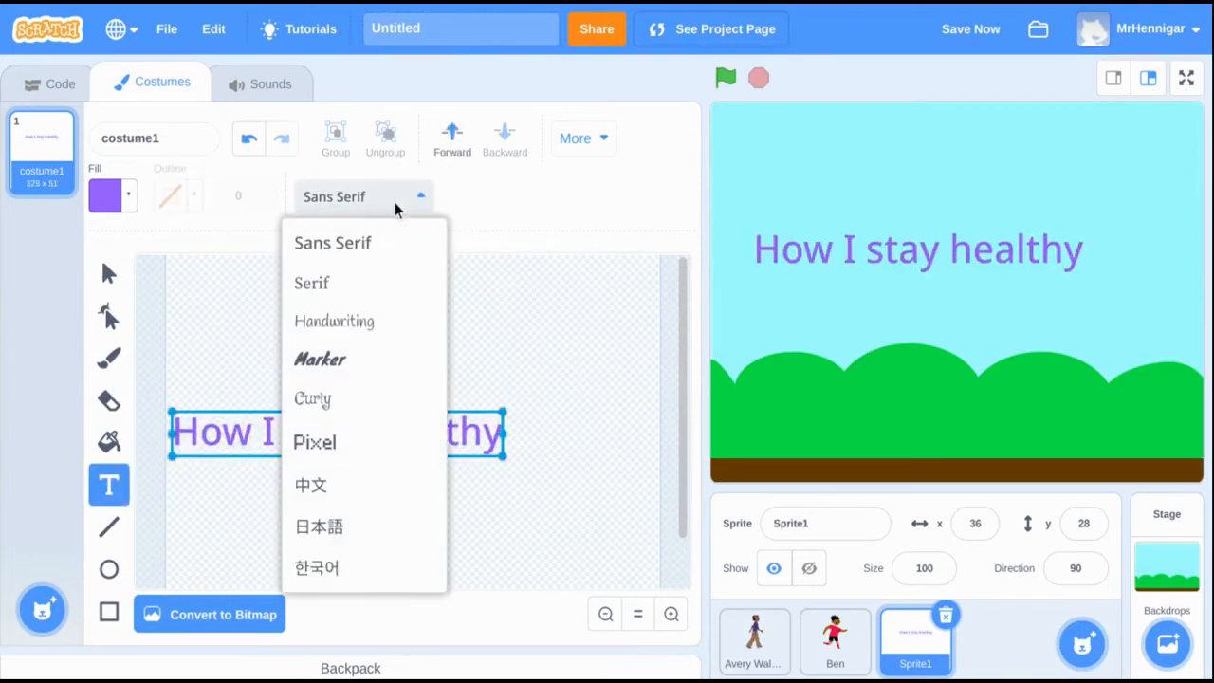
click(348, 443)
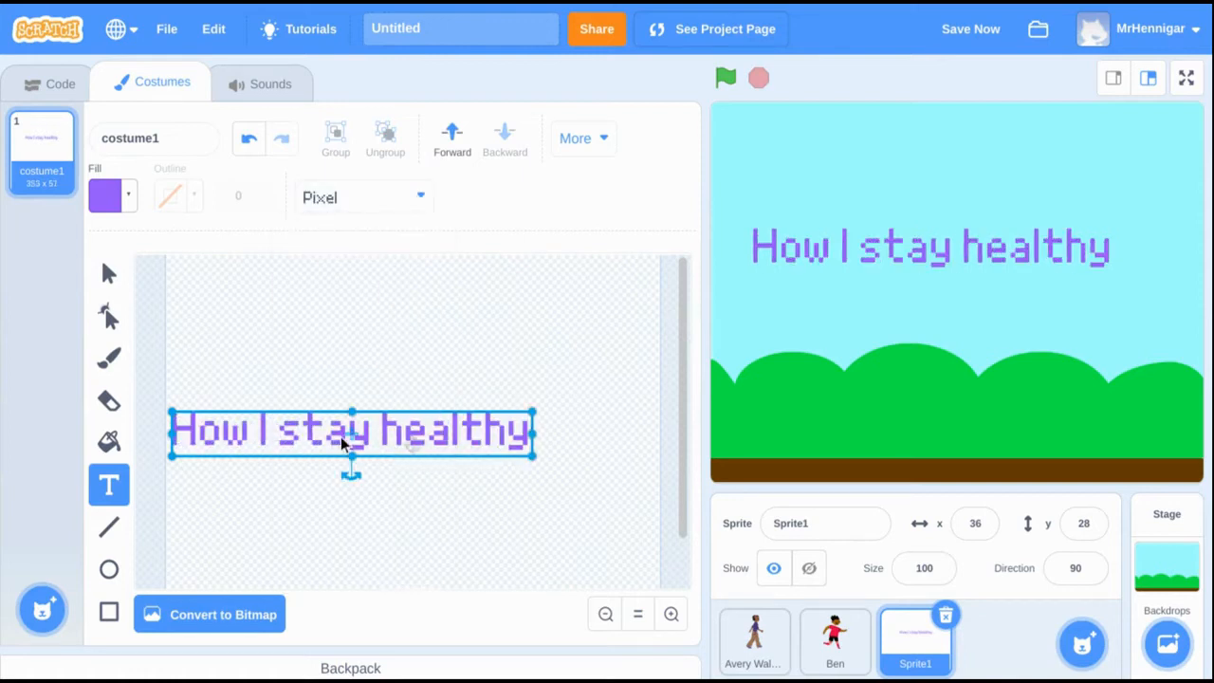
click(108, 273)
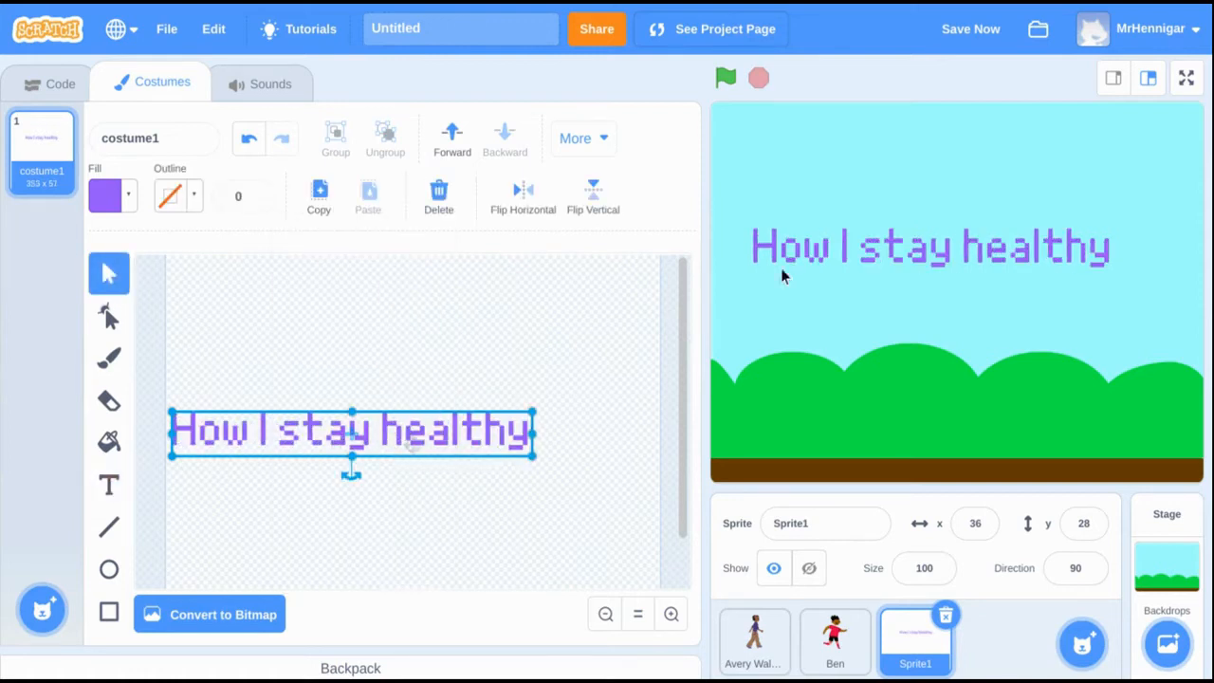
Position the title near the top of the stage
drag(927, 260, 952, 245)
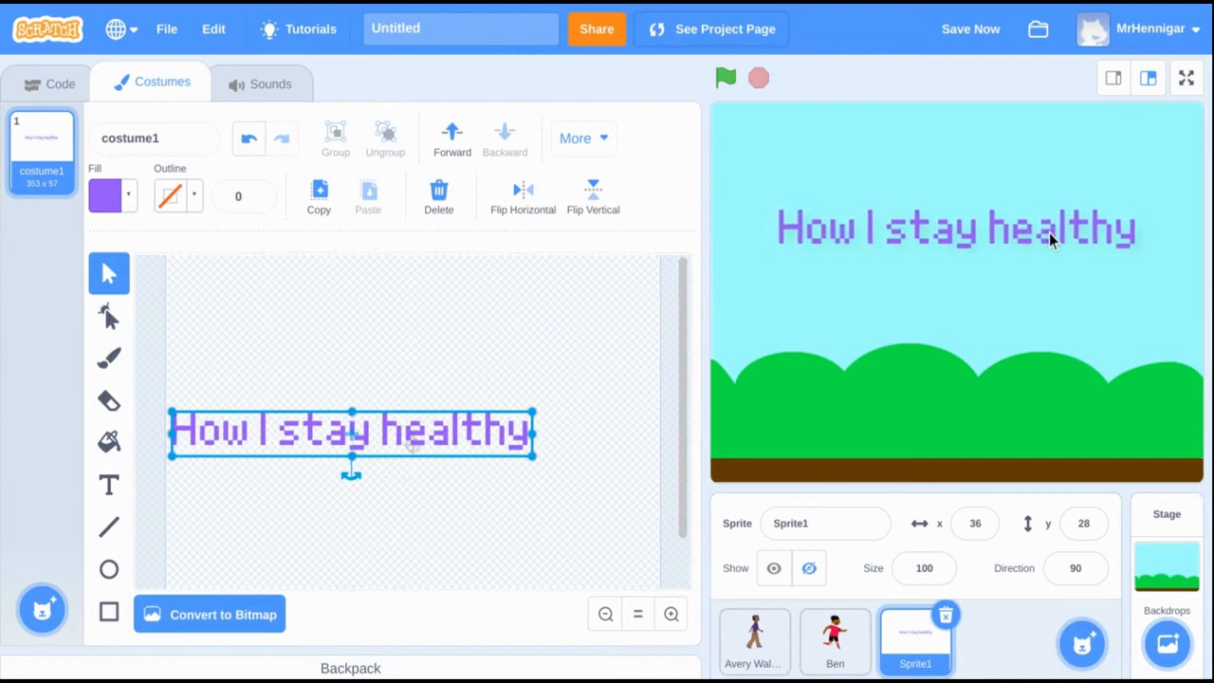
drag(463, 425, 525, 438)
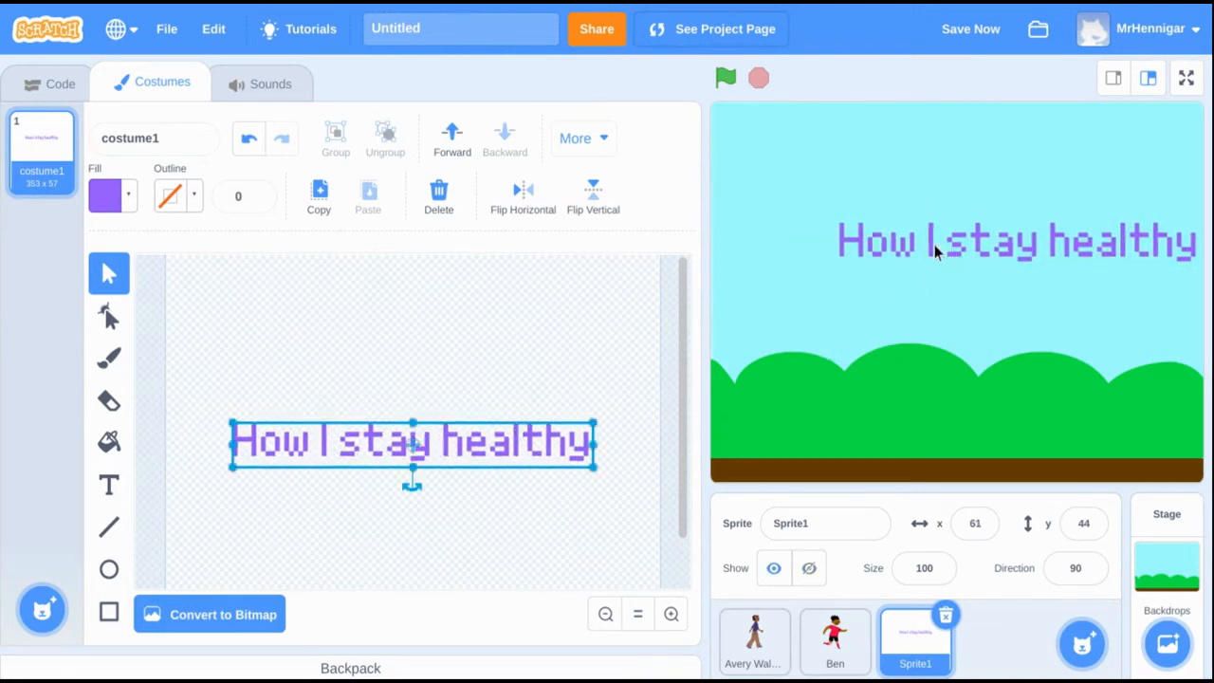
drag(1075, 251, 1024, 244)
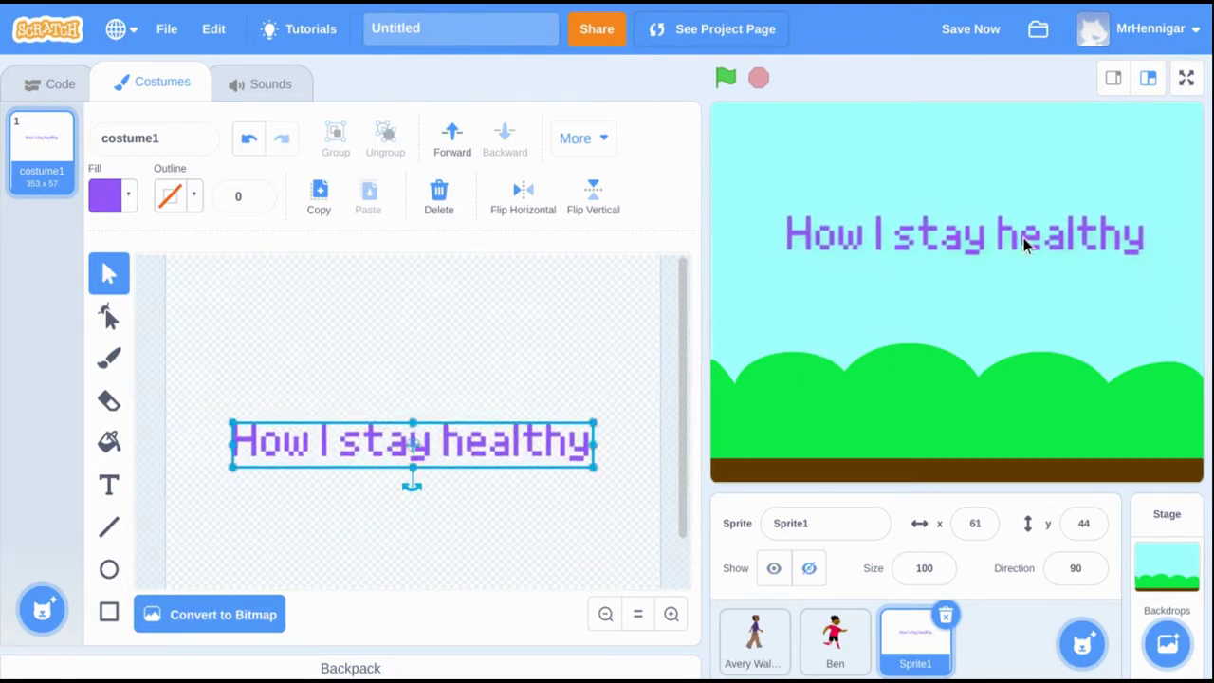
Start the title sprite's script with a green-flag block followed by show
click(46, 83)
click(31, 271)
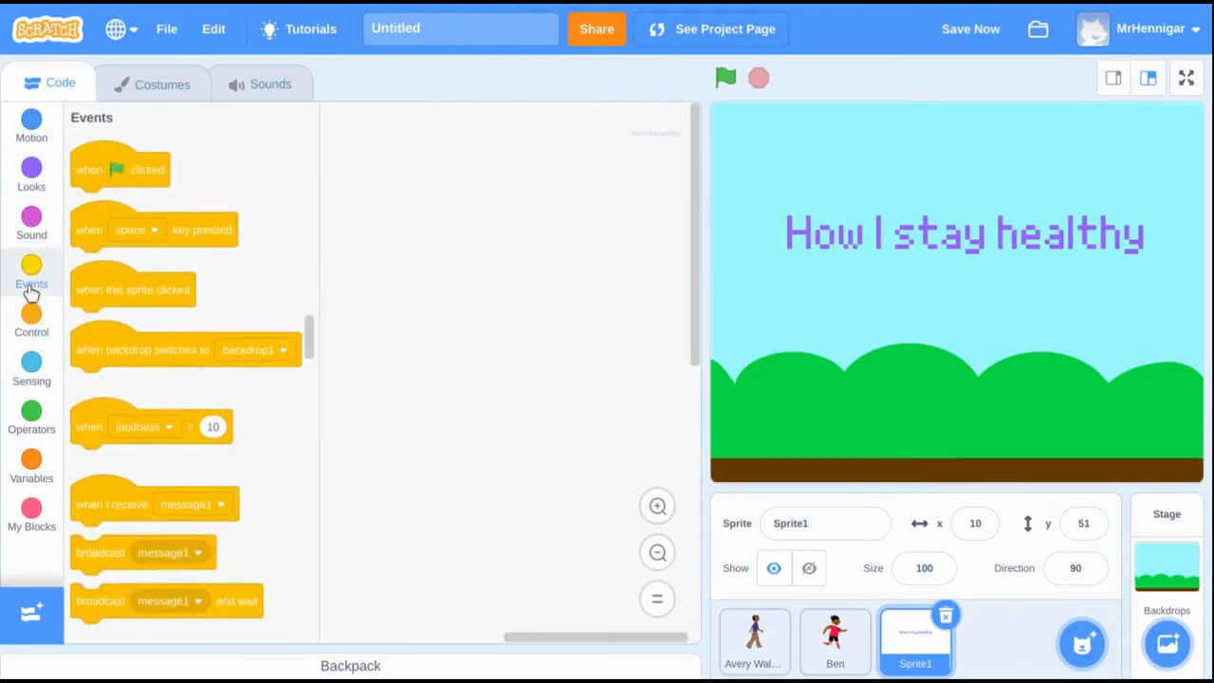
drag(109, 171, 408, 190)
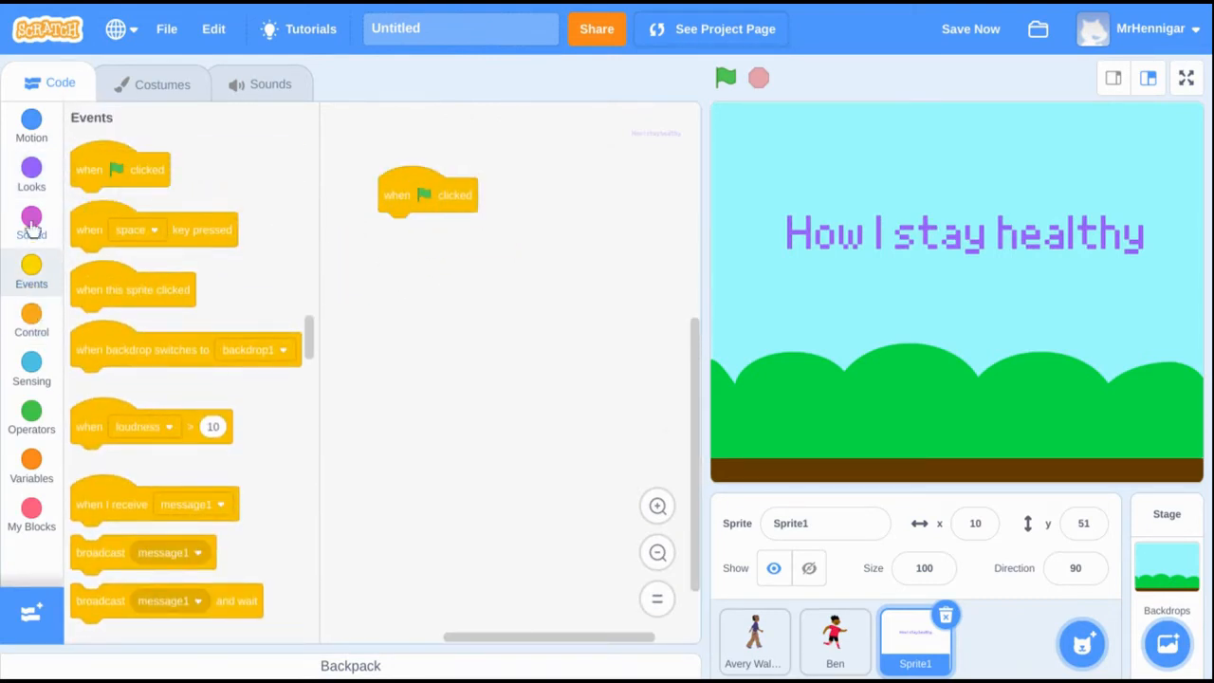
click(32, 175)
scroll(210, 275, down, 1)
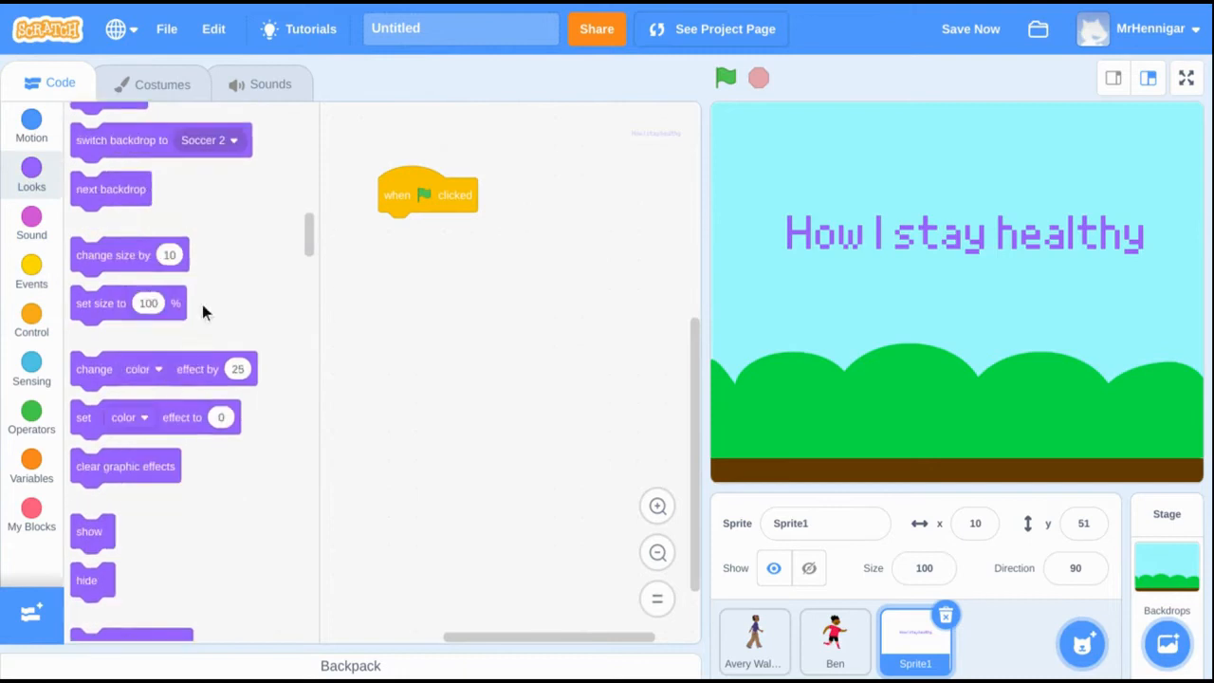
scroll(202, 312, down, 1)
drag(95, 507, 401, 233)
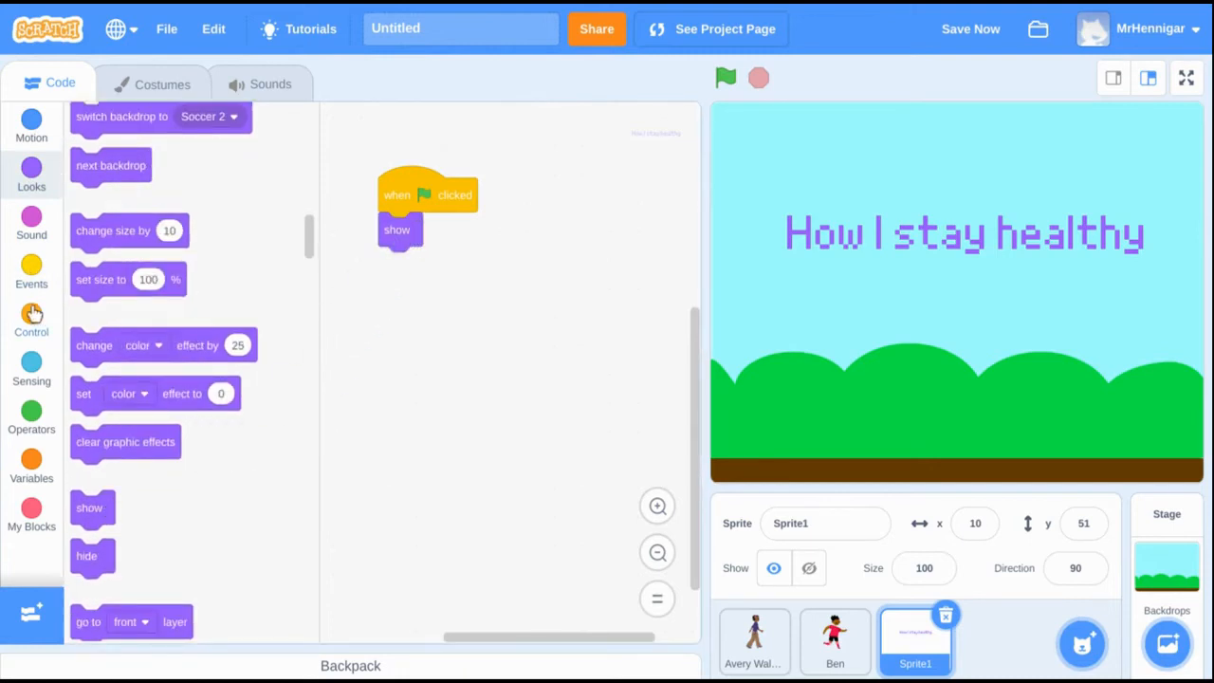
Add wait 3 seconds then hide, and run the project to confirm the title disappears
click(31, 313)
drag(127, 159, 424, 264)
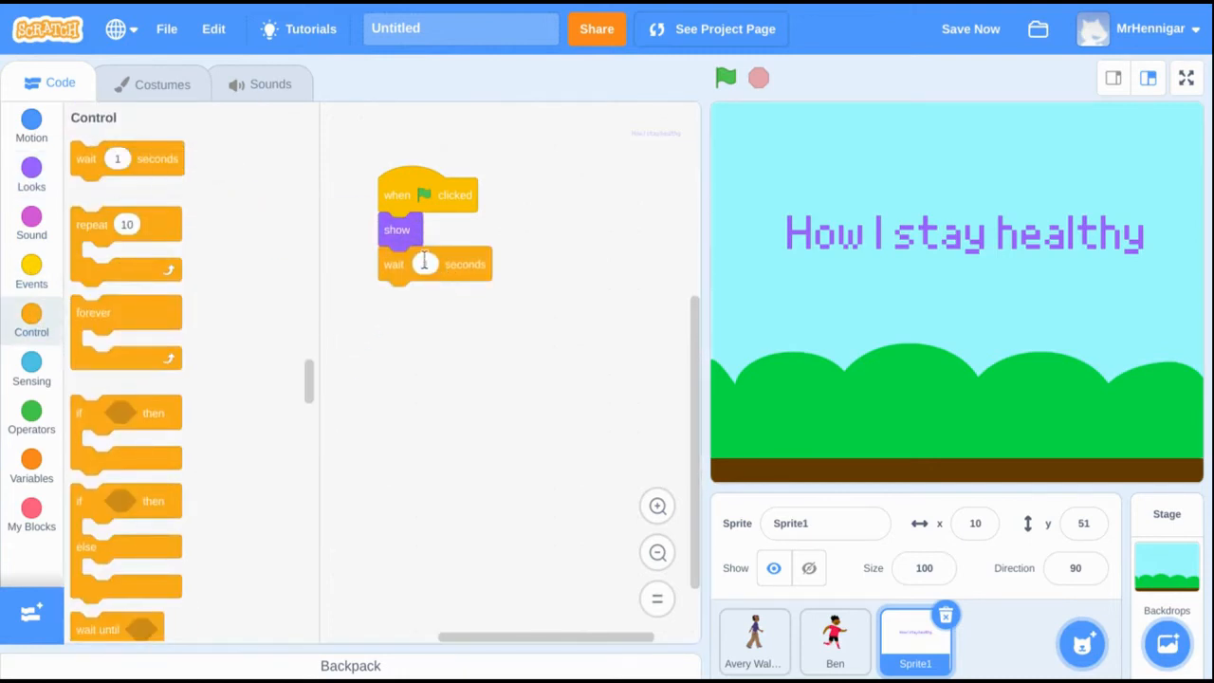
click(31, 180)
scroll(305, 223, down, 4)
scroll(319, 246, down, 1)
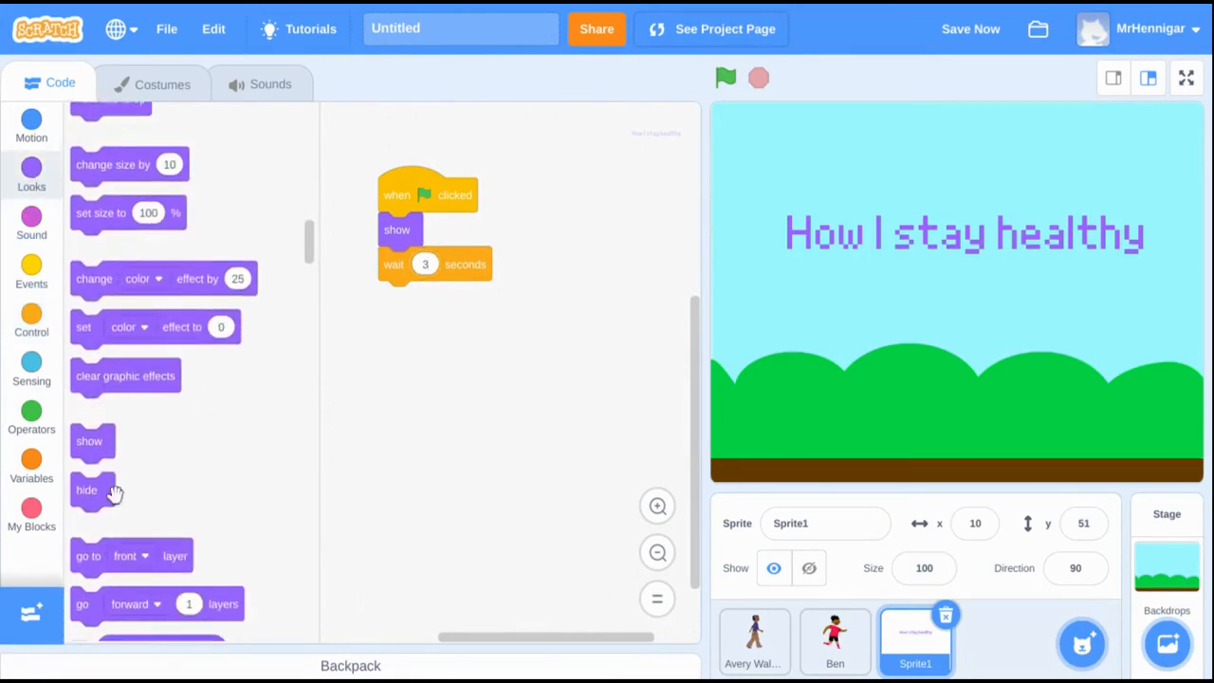
drag(106, 489, 422, 312)
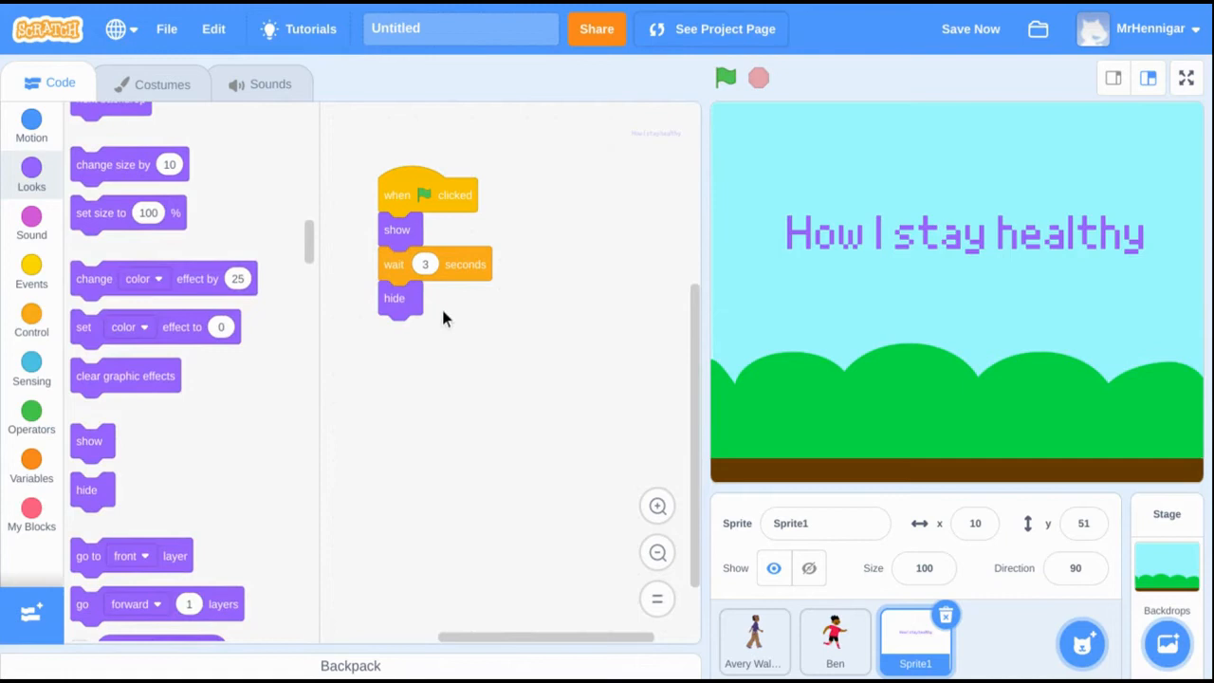
click(723, 81)
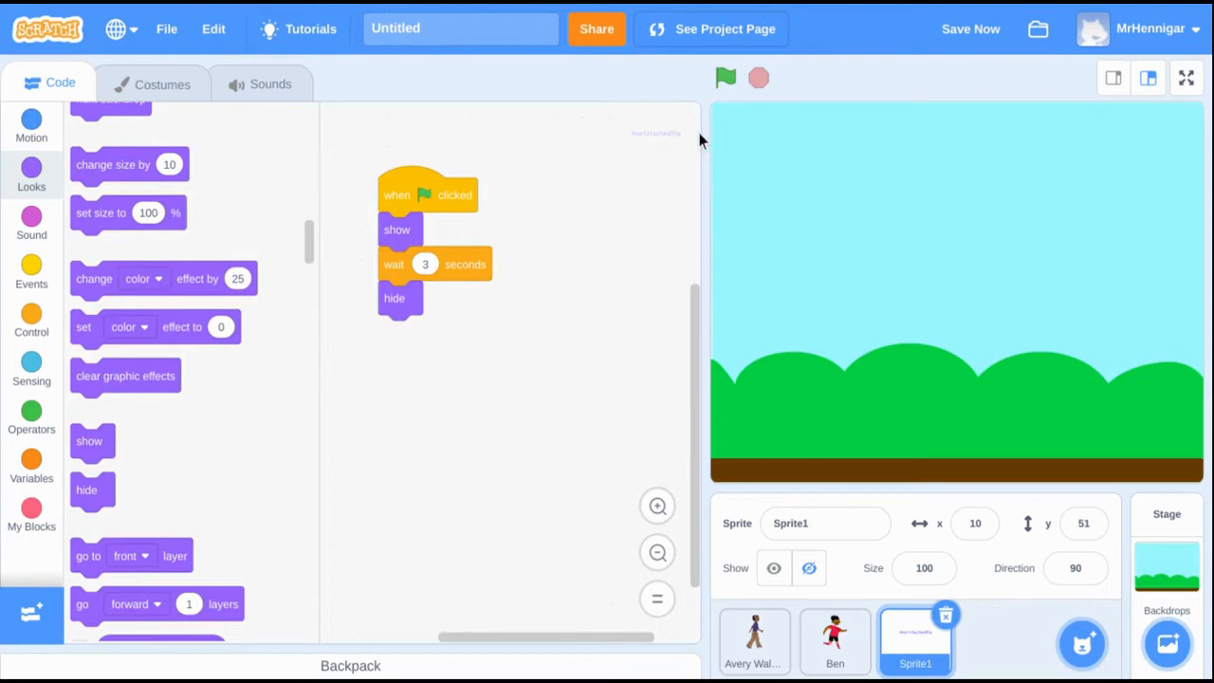
Add a 3-second wait to the Stage script after the Blue Sky switch
click(1162, 573)
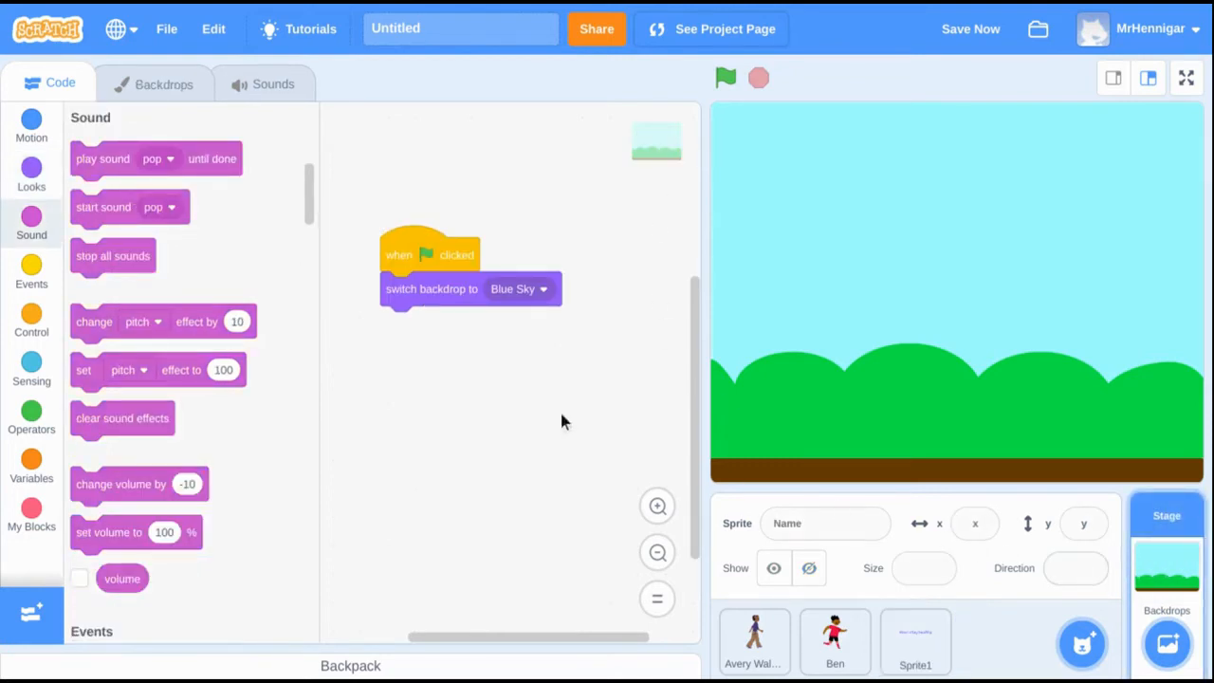
click(31, 316)
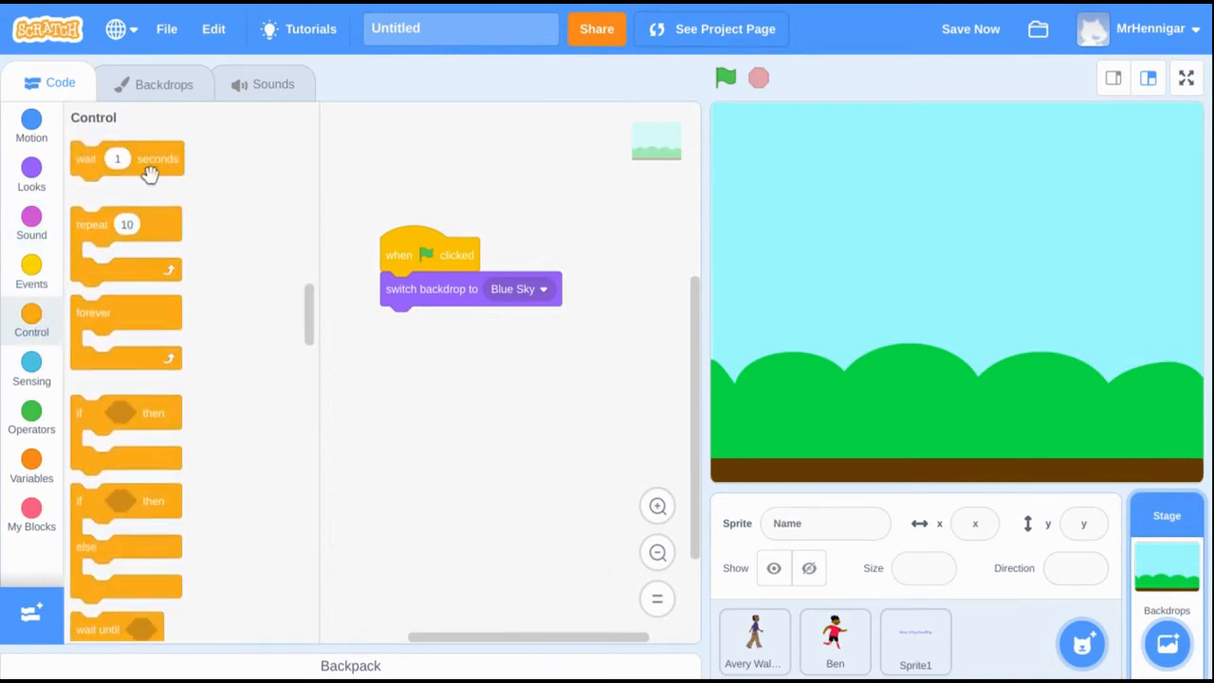
mouse_move(152, 169)
mouse_down()
mouse_move(224, 240)
mouse_move(446, 334)
mouse_up()
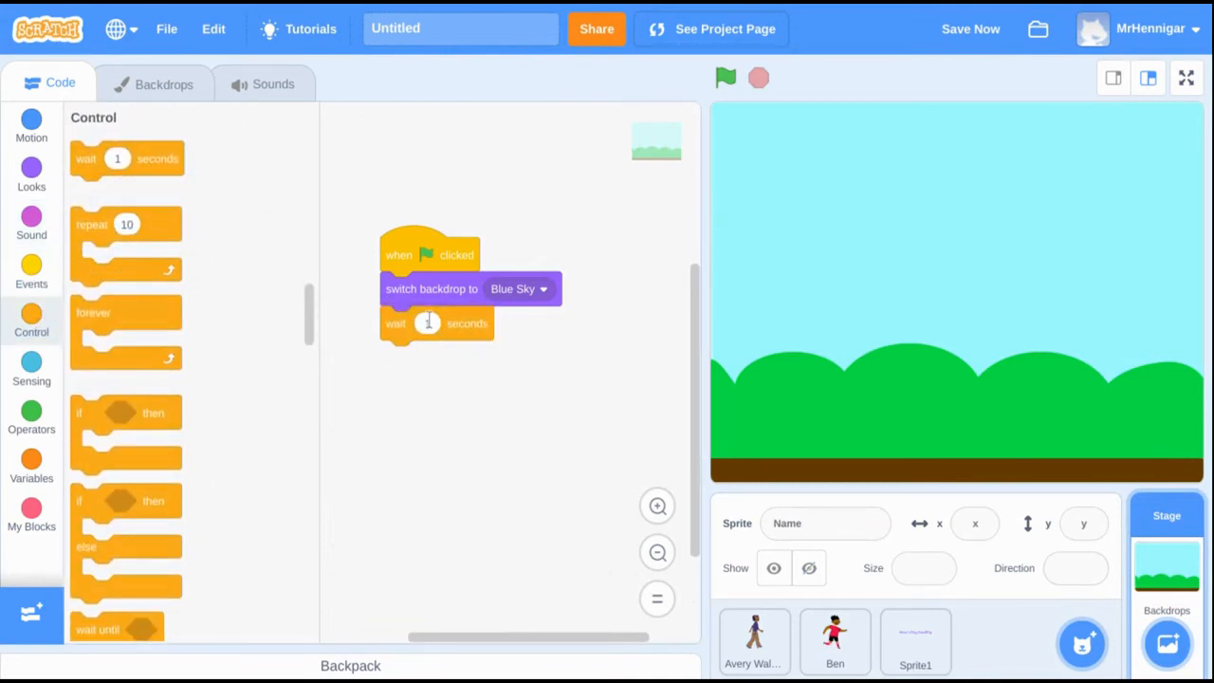
click(432, 319)
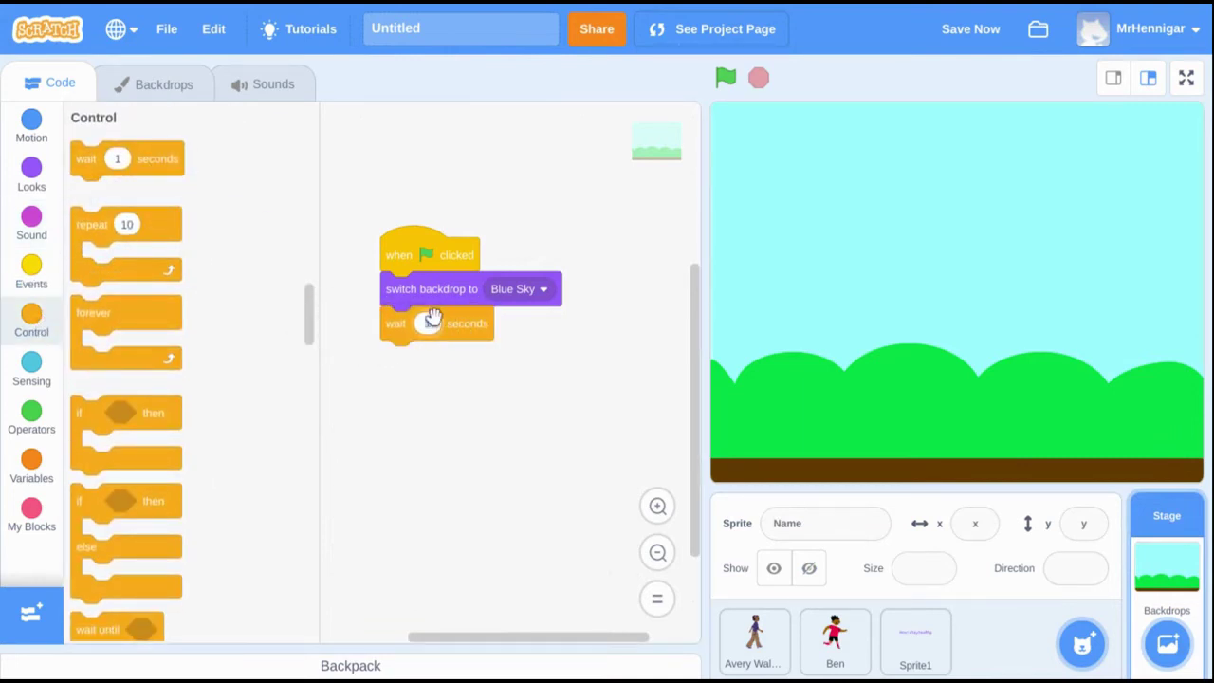
text(3)
click(491, 369)
Add a switch to the Forest backdrop after the wait, then move to Avery Walking
click(35, 194)
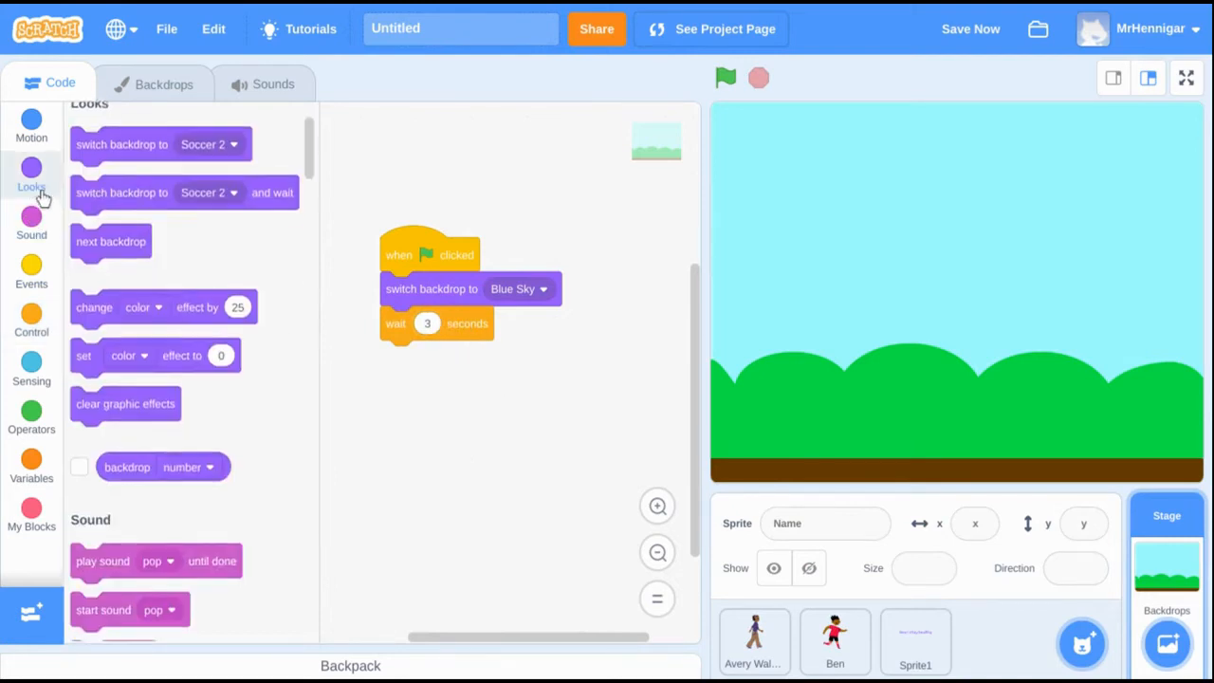
mouse_move(141, 167)
mouse_down()
mouse_move(206, 225)
mouse_move(450, 371)
mouse_up()
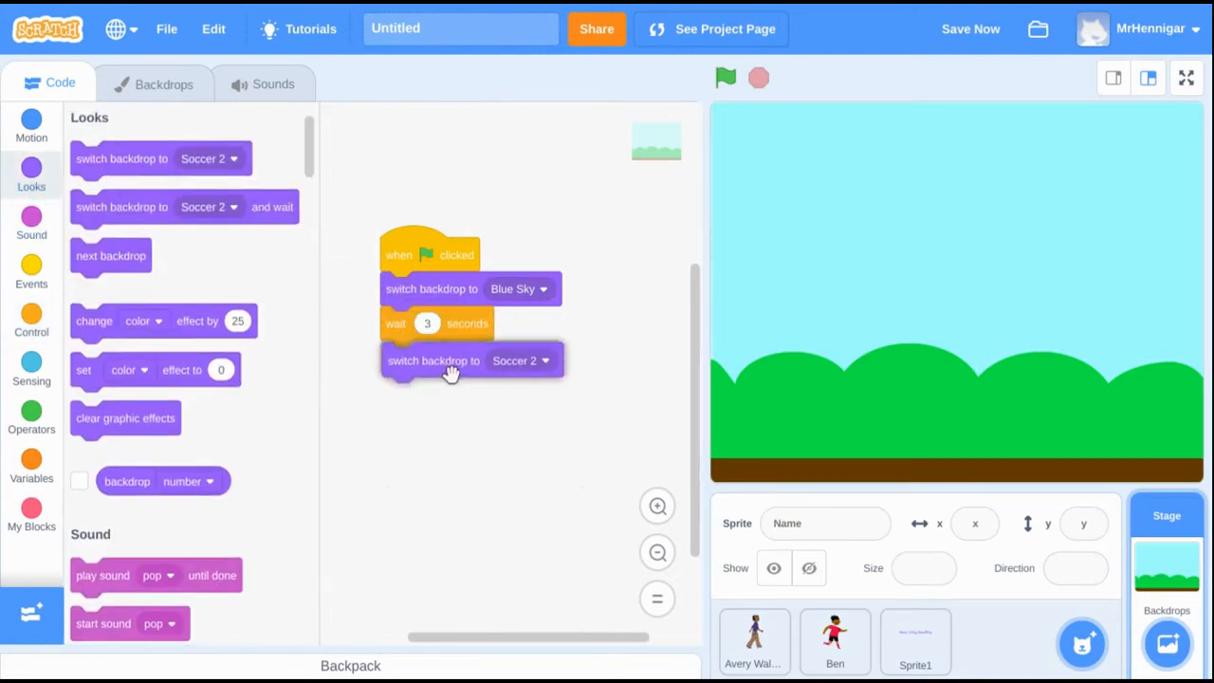
click(512, 357)
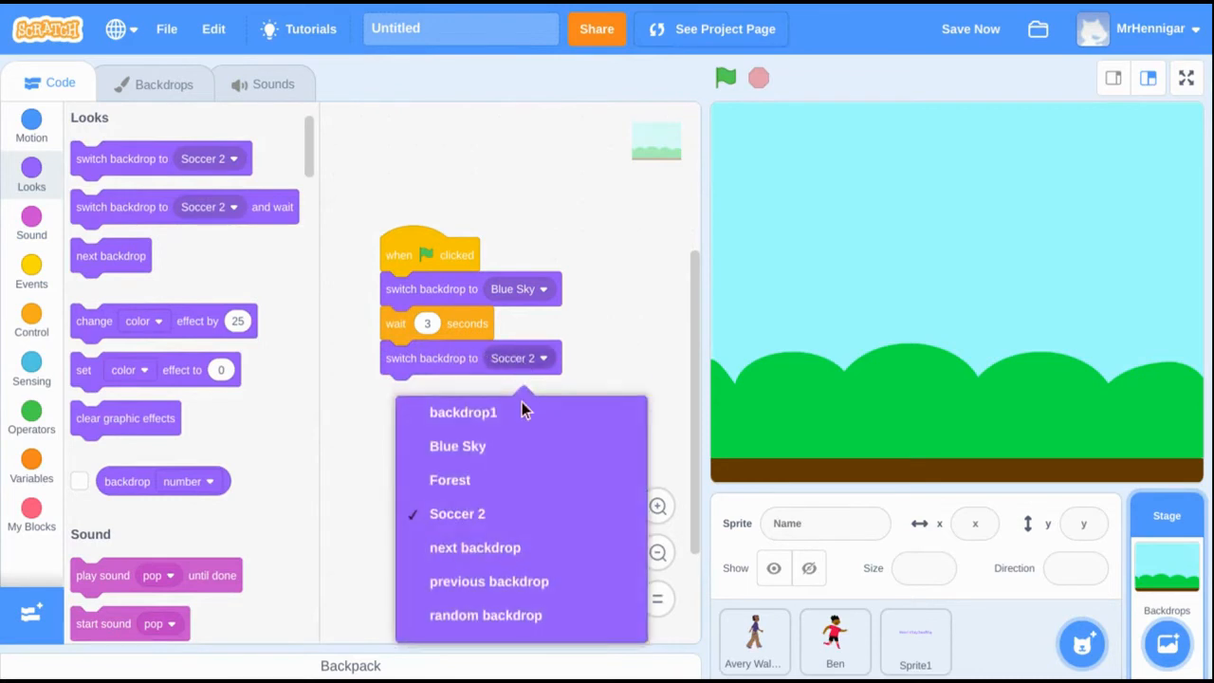
click(475, 480)
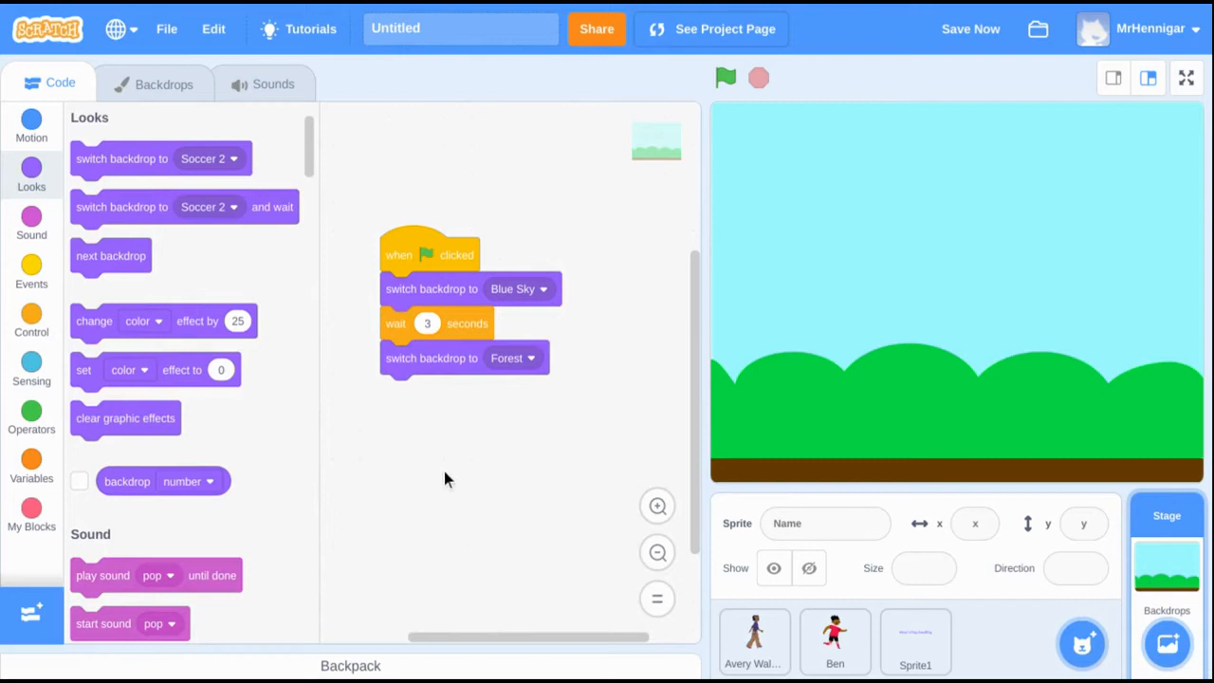
click(766, 642)
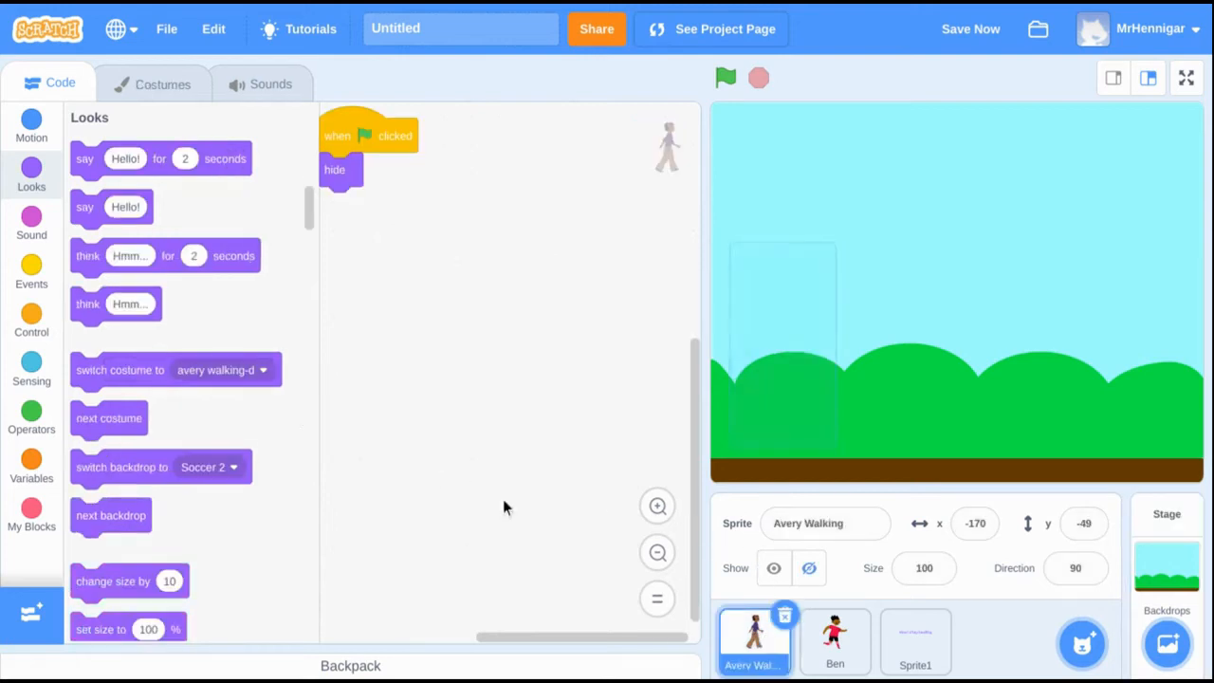
Make Avery's script wait 3 seconds after hiding, then show her again
click(32, 317)
mouse_move(85, 158)
mouse_down()
mouse_move(426, 225)
mouse_move(401, 211)
mouse_up()
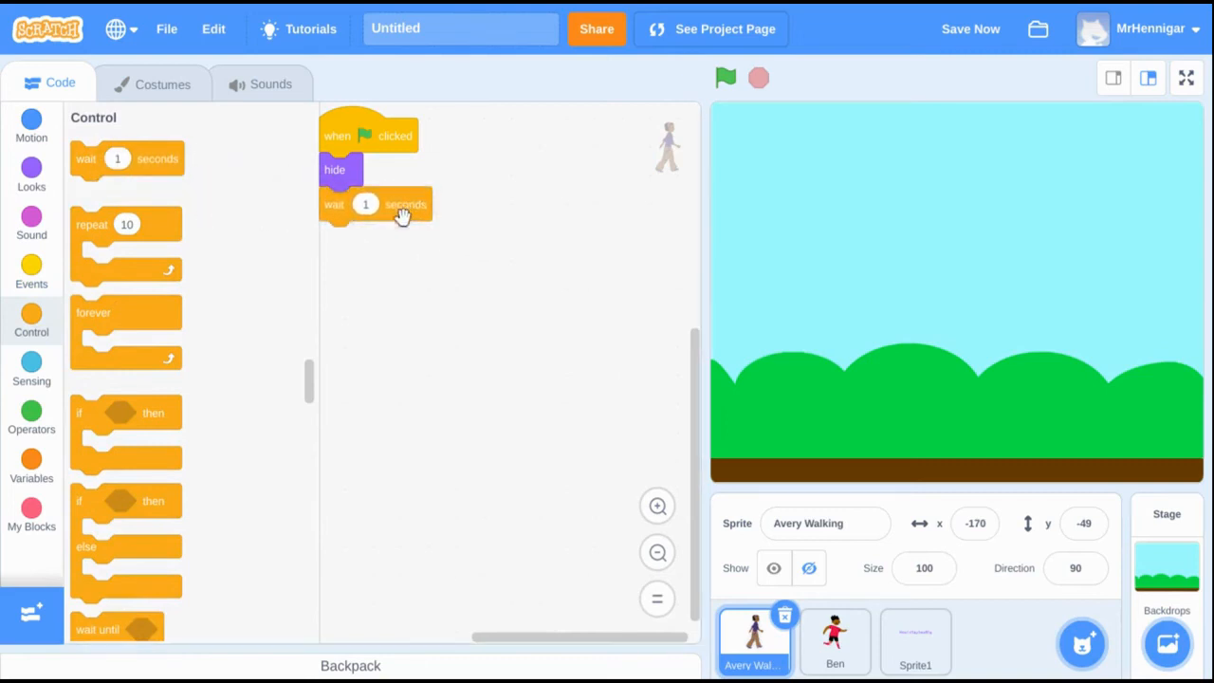
text(3)
click(31, 175)
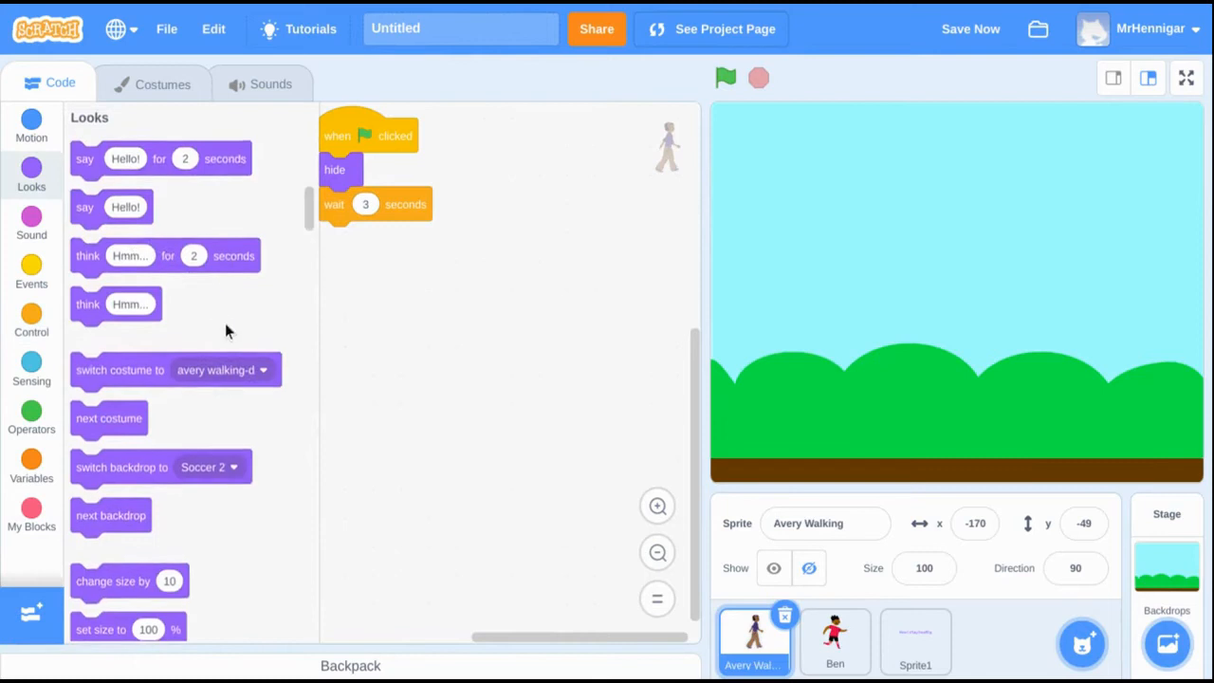
scroll(218, 358, down, 3)
scroll(208, 375, down, 2)
scroll(145, 515, down, 1)
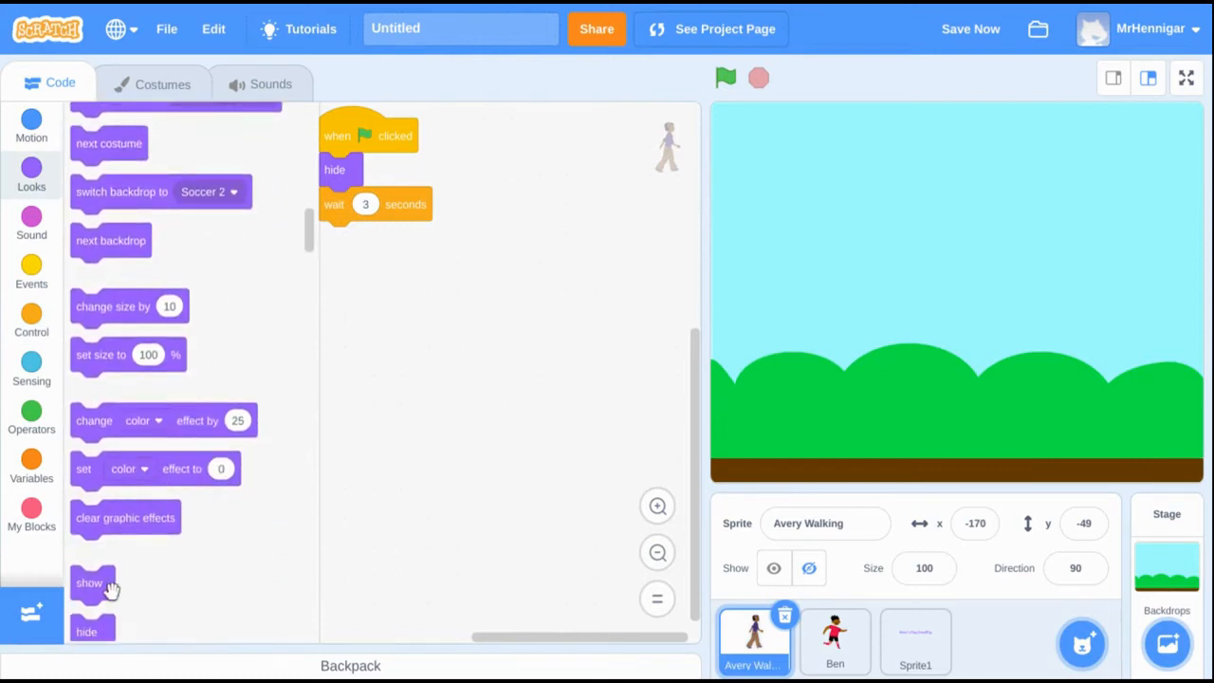
drag(110, 588, 355, 251)
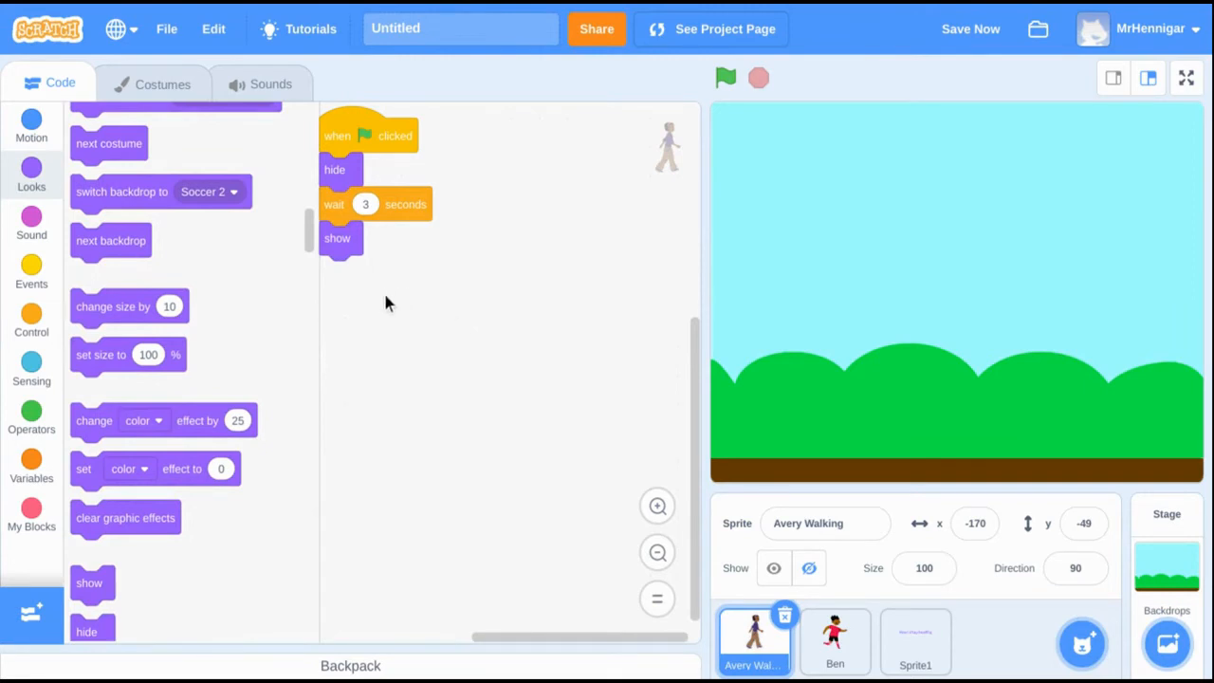
scroll(115, 181, up, 5)
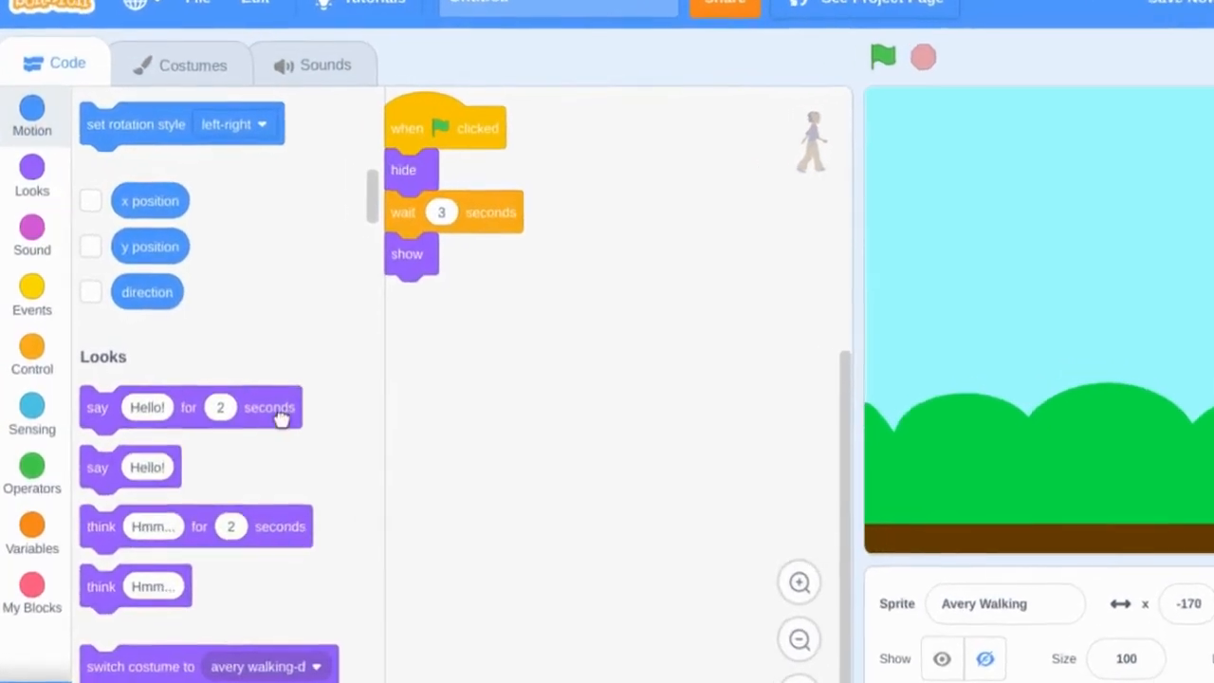
Have Avery say 'I love to spend time in nature.' after she appears
drag(215, 368, 434, 287)
drag(569, 326, 607, 315)
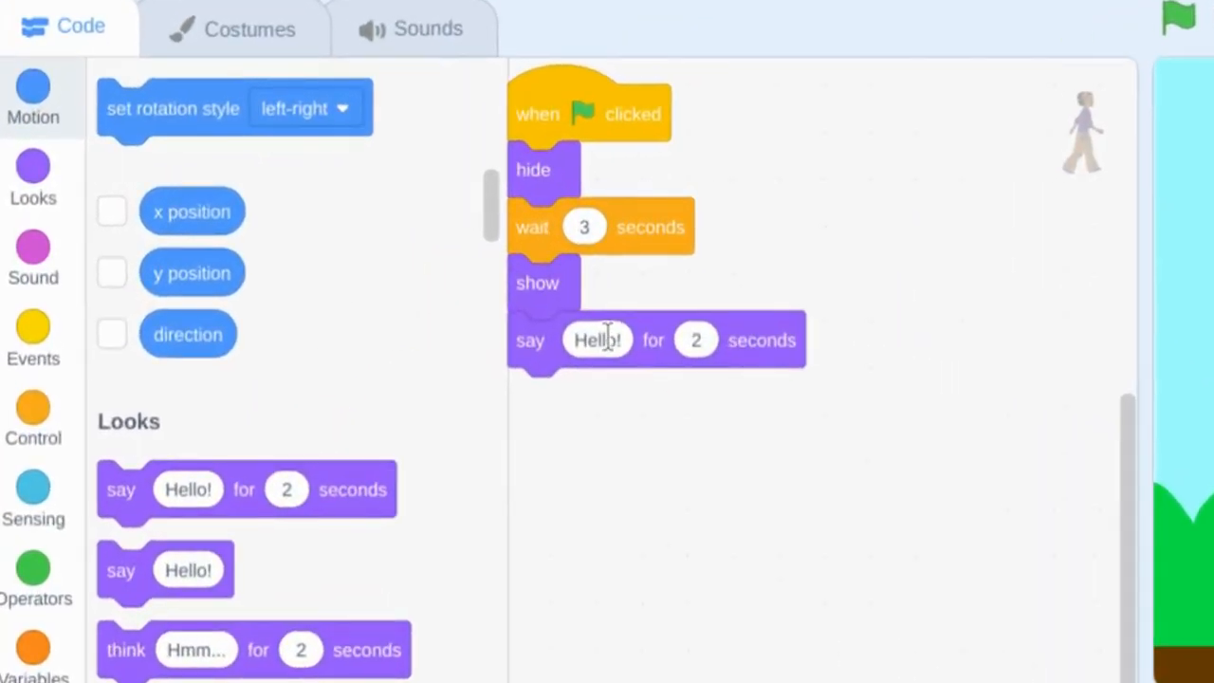
click(604, 340)
text(I love to sp)
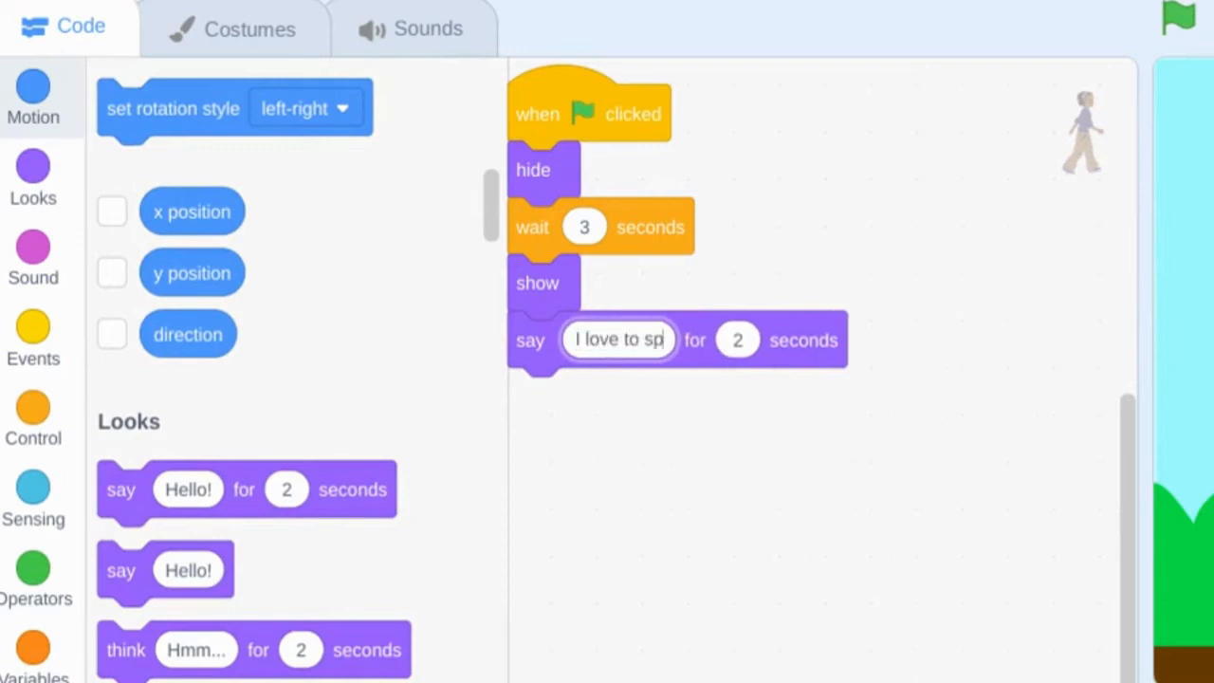
text(end time in nature.)
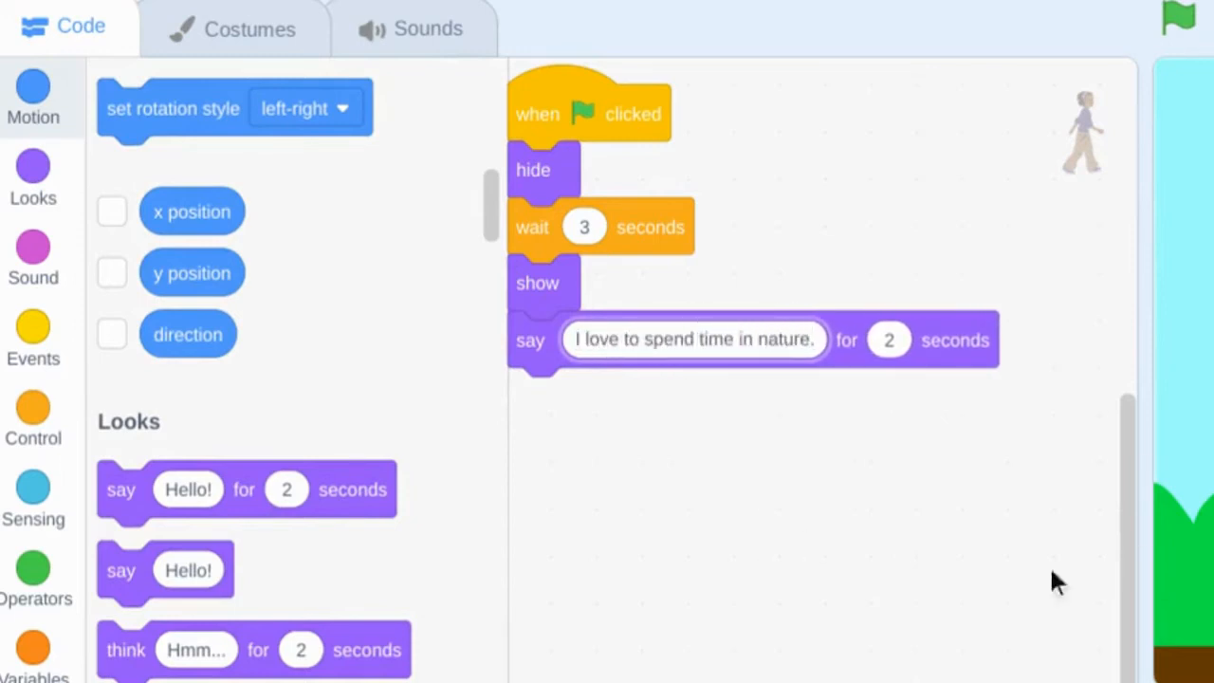
Add a second line: 'It helps me feel calm after a busy day.'
drag(341, 492, 764, 412)
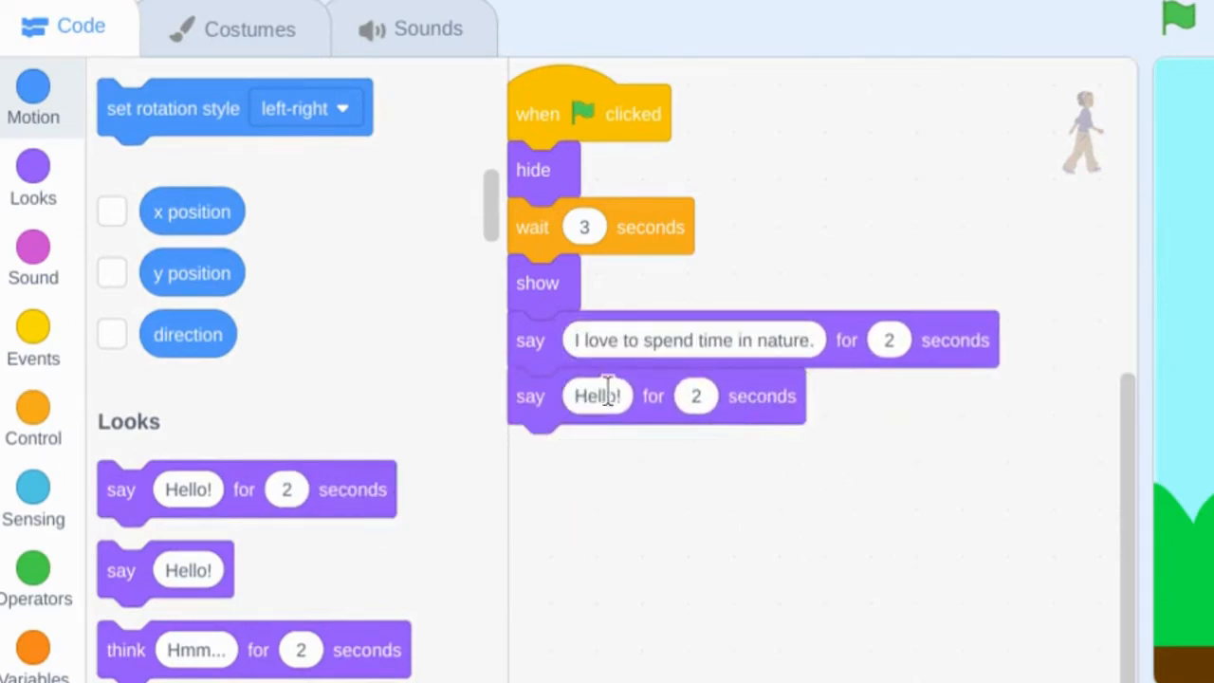
click(596, 396)
text(It helps me feel)
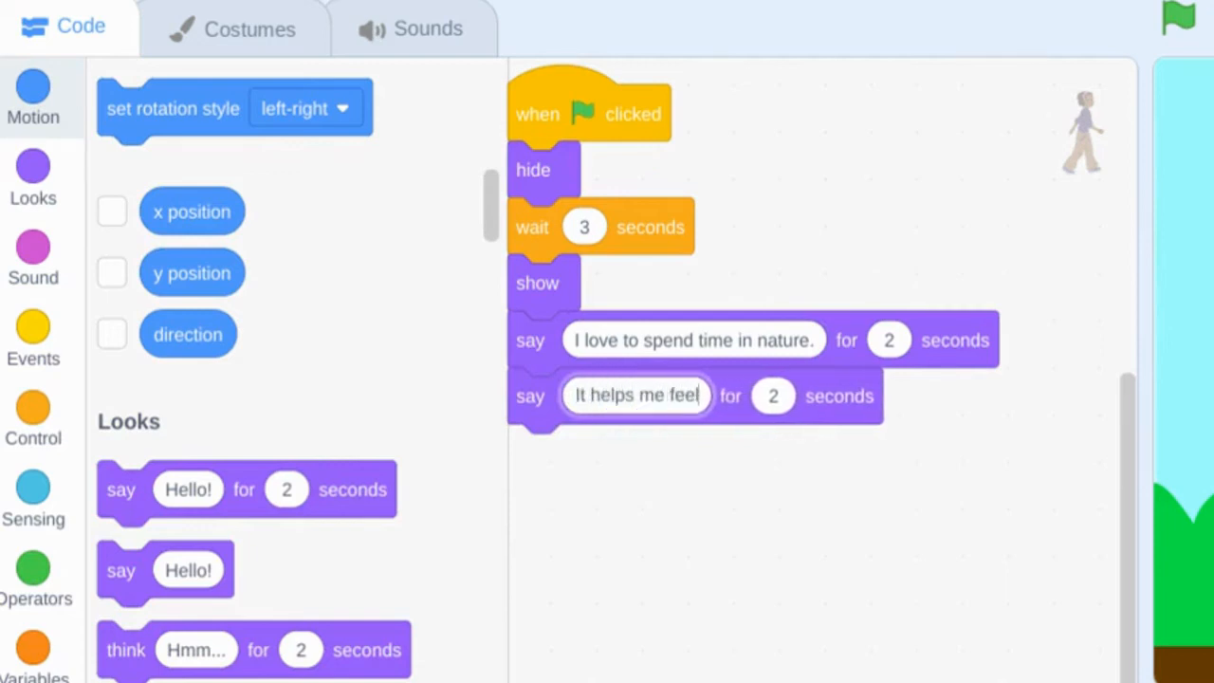
text( falm after a busy)
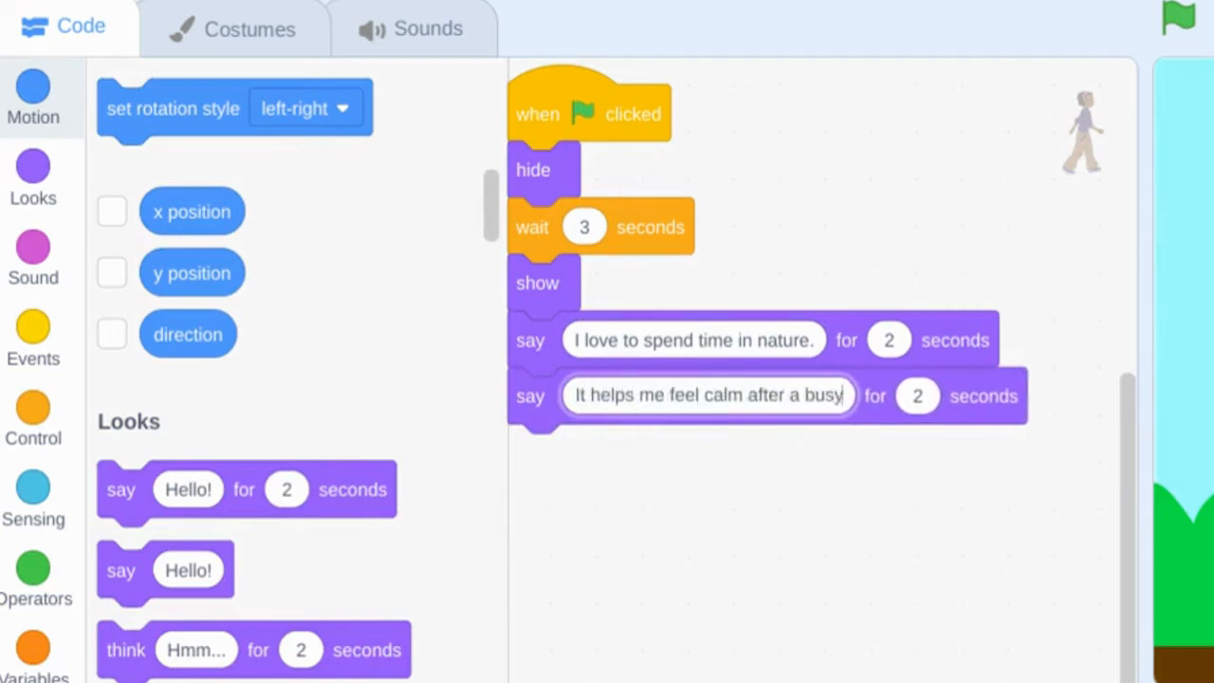
text( day.)
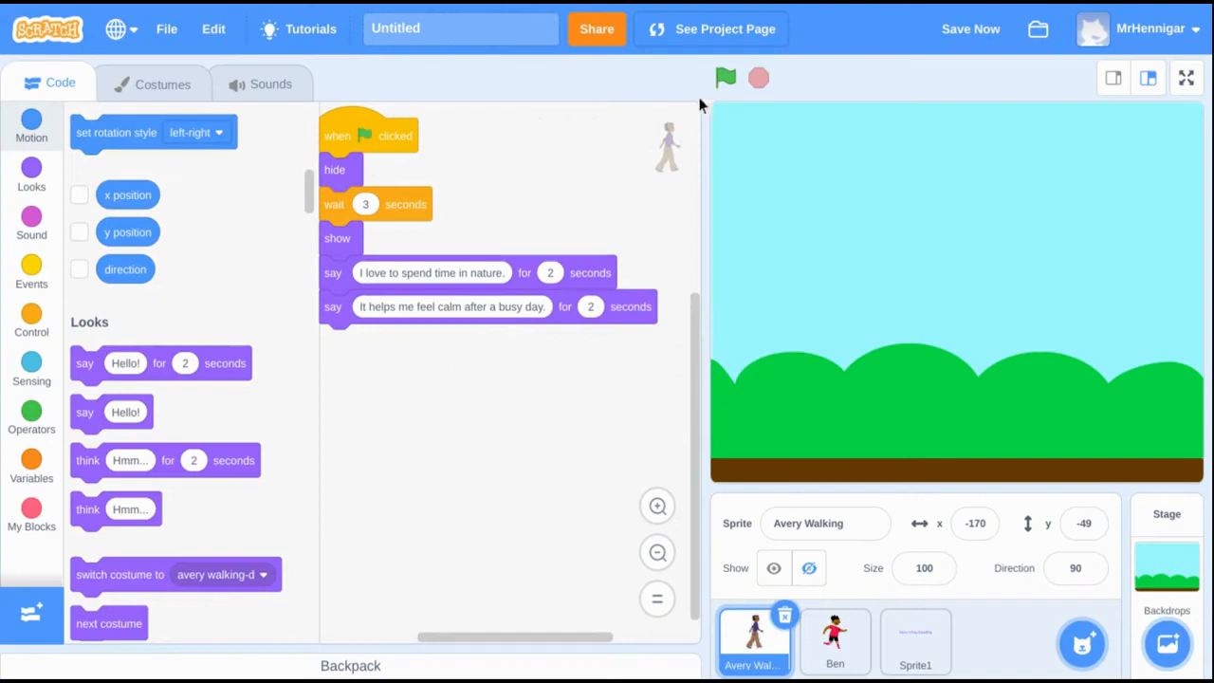
Test the story, make both of Avery's lines last 3 seconds, then hide her afterwards
click(726, 84)
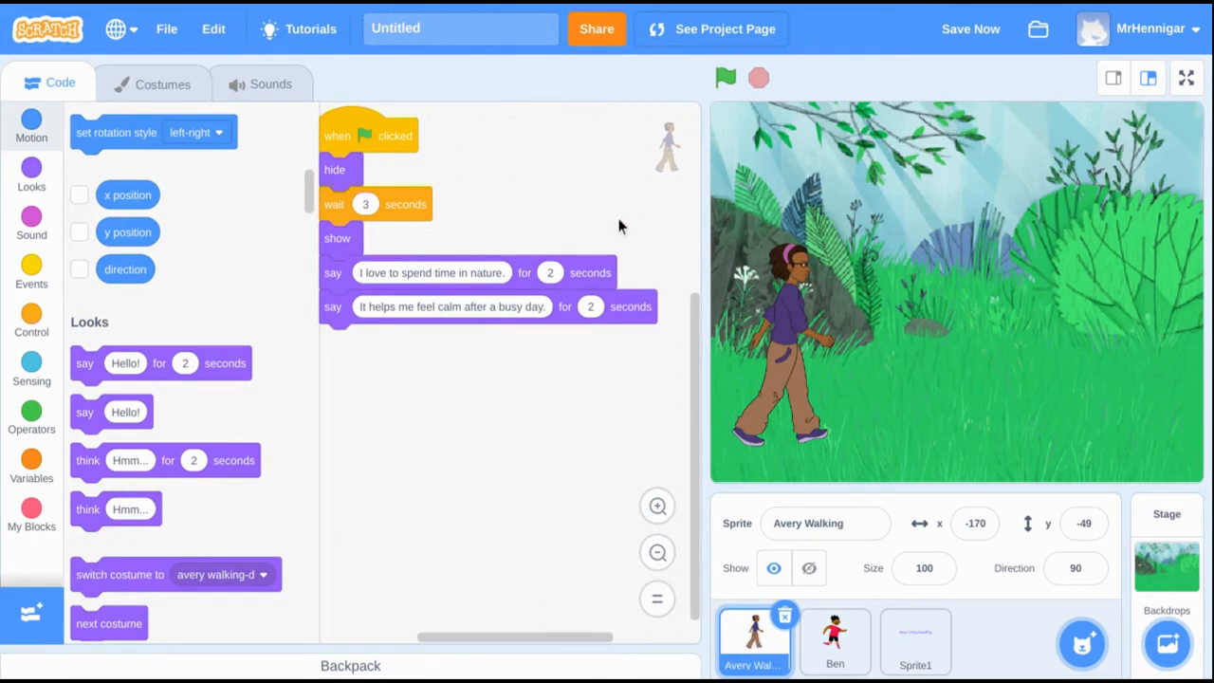
click(550, 272)
text(3)
click(590, 307)
text(3)
scroll(257, 411, down, 3)
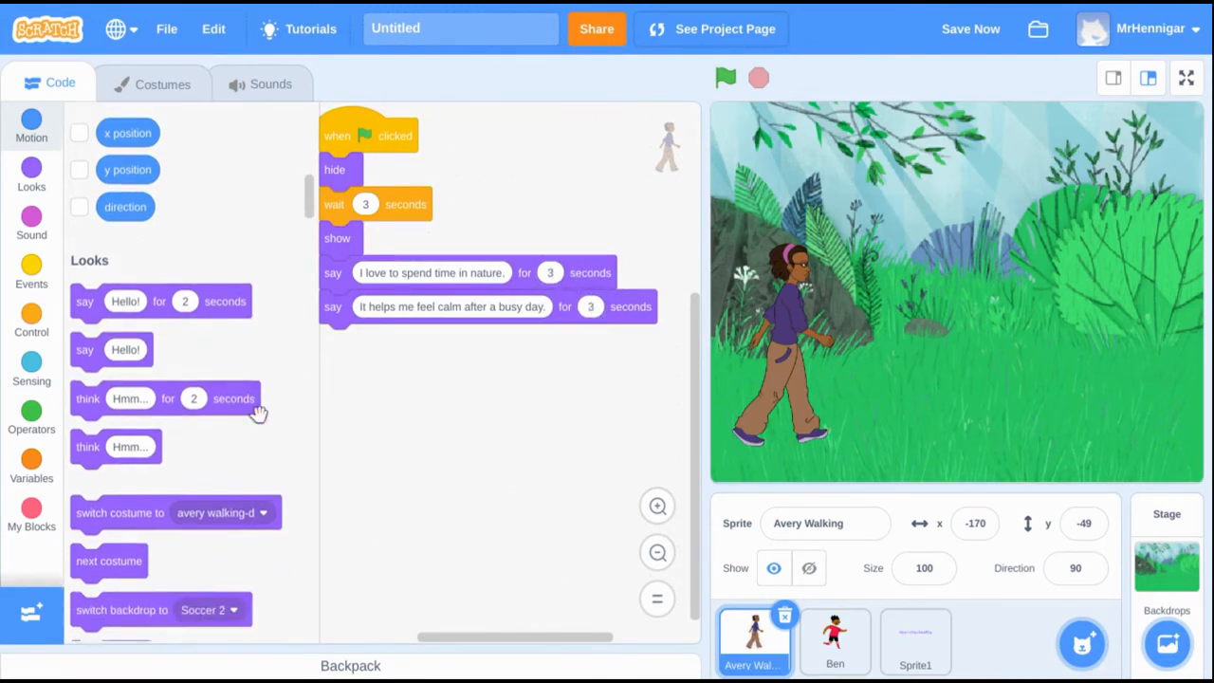
scroll(256, 417, down, 2)
scroll(256, 417, down, 2)
scroll(254, 422, down, 2)
scroll(247, 431, down, 2)
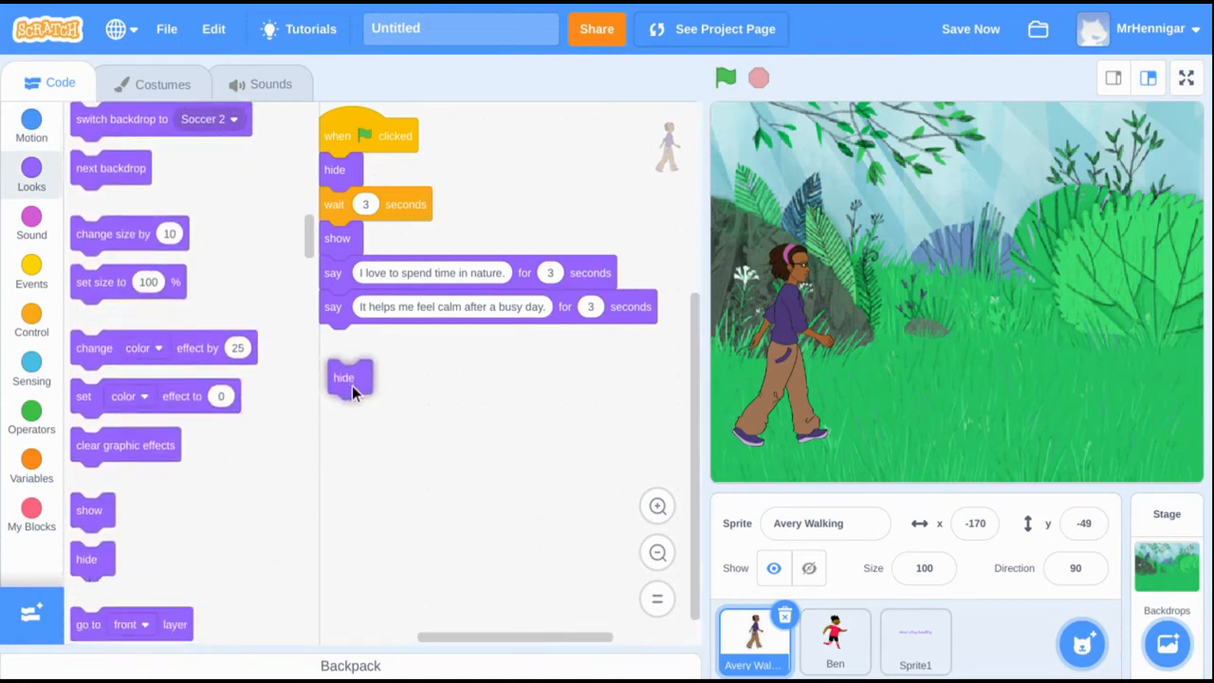
drag(105, 569, 351, 355)
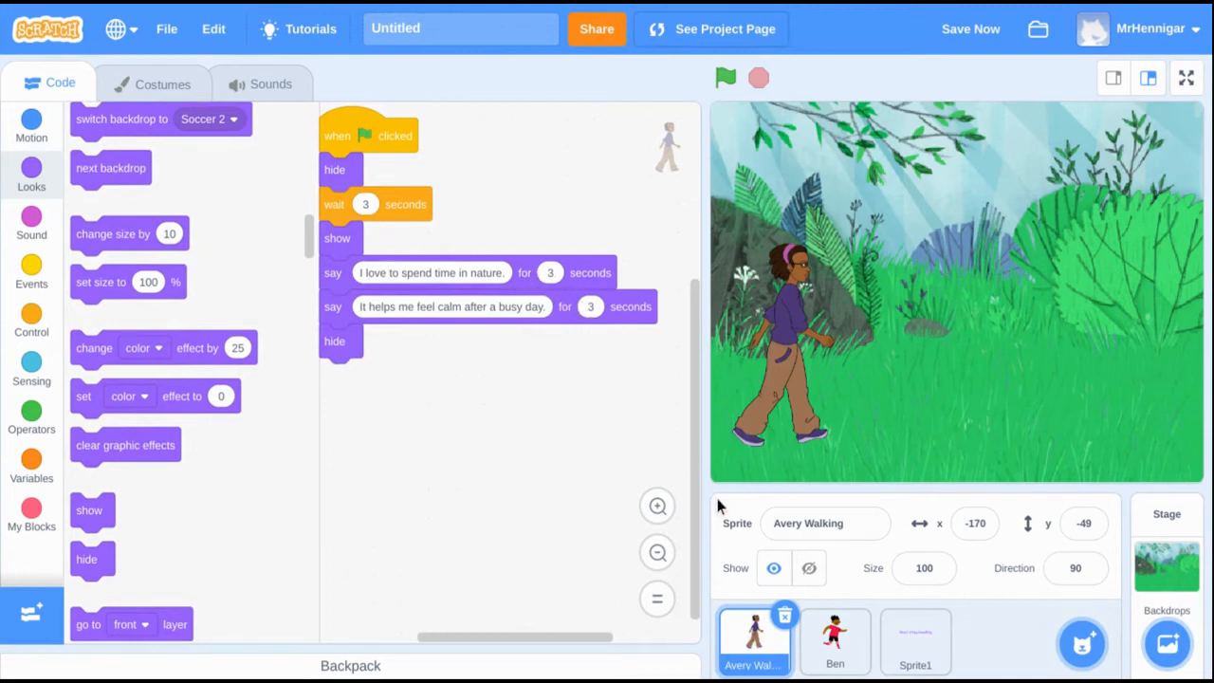
In the Stage script, keep the Forest backdrop for a 6-second wait
click(1167, 567)
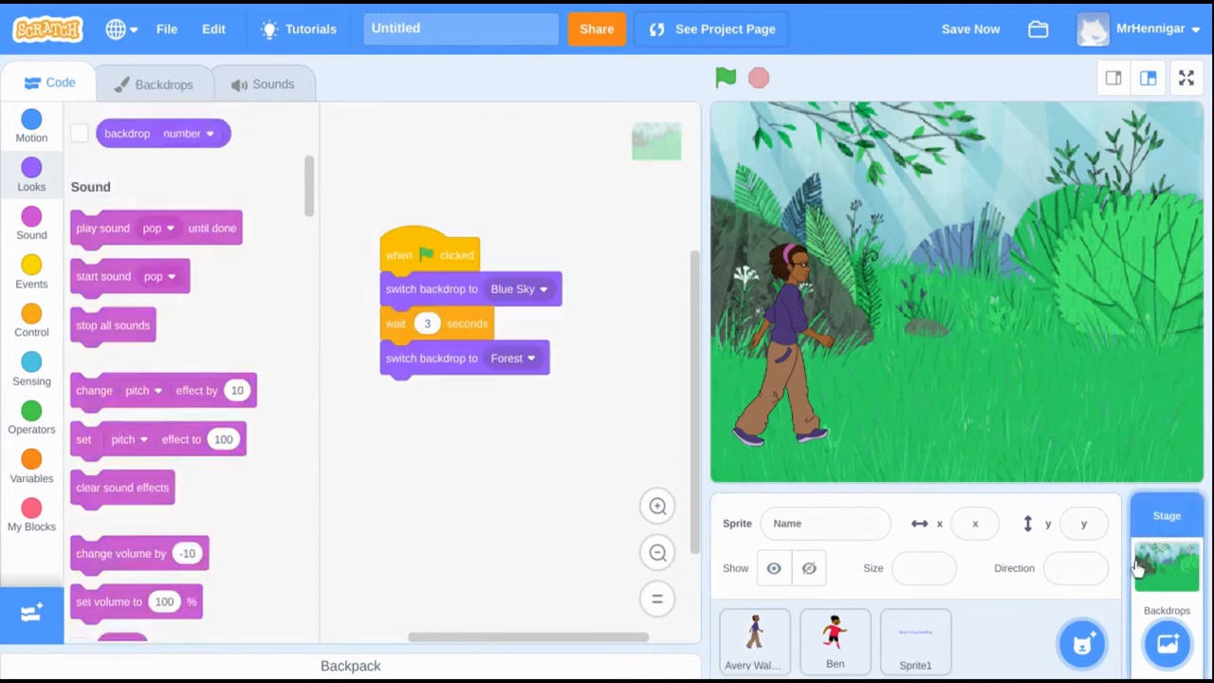
click(31, 318)
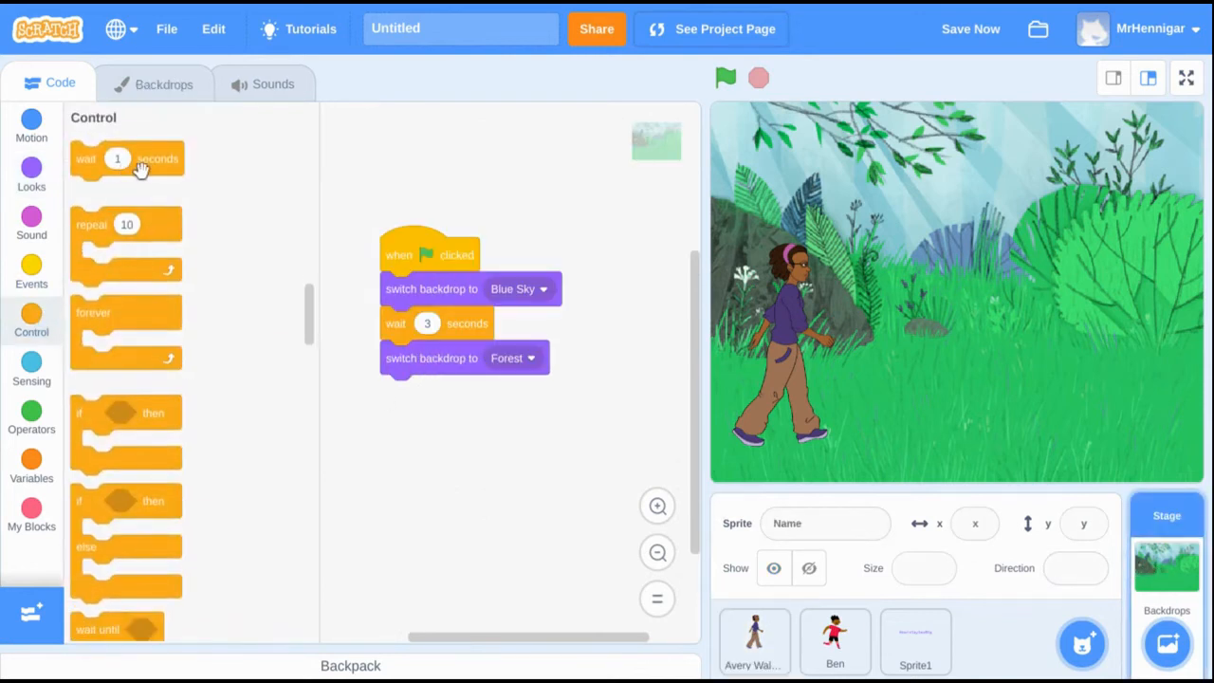
mouse_move(142, 161)
mouse_down()
mouse_move(410, 355)
mouse_move(413, 398)
mouse_up()
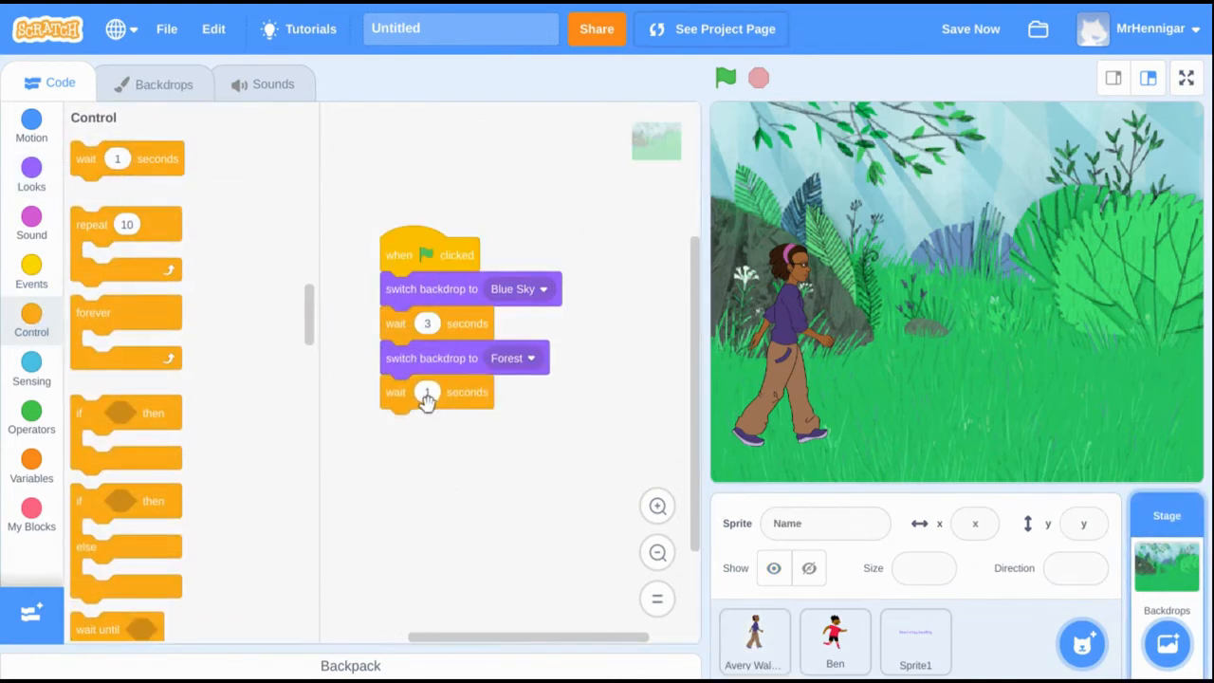
text(6)
Switch the backdrop to Soccer 2 after the 6-second wait
click(32, 185)
drag(135, 171, 485, 431)
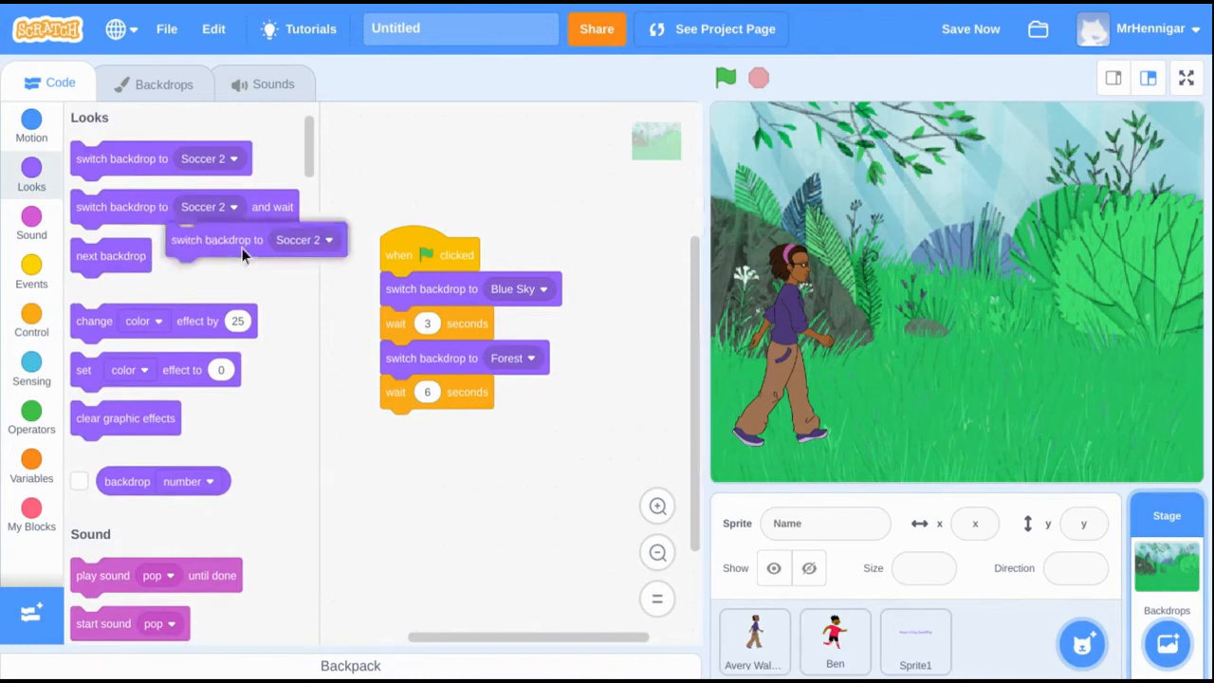
click(493, 429)
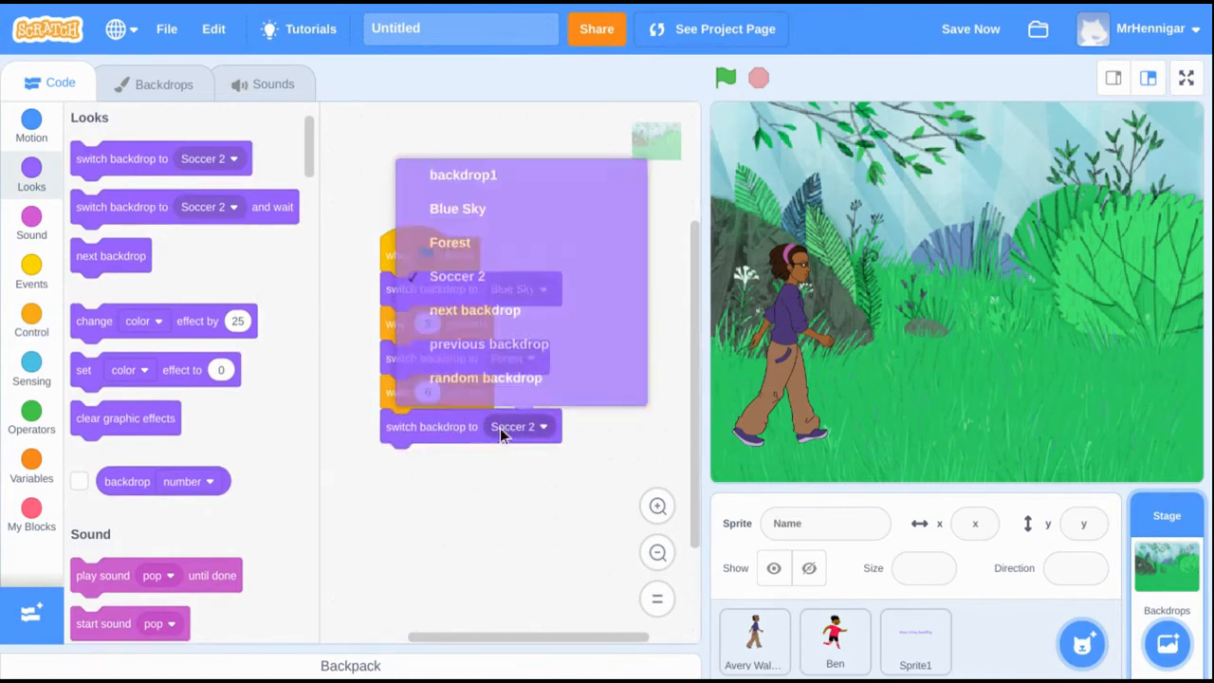
click(460, 272)
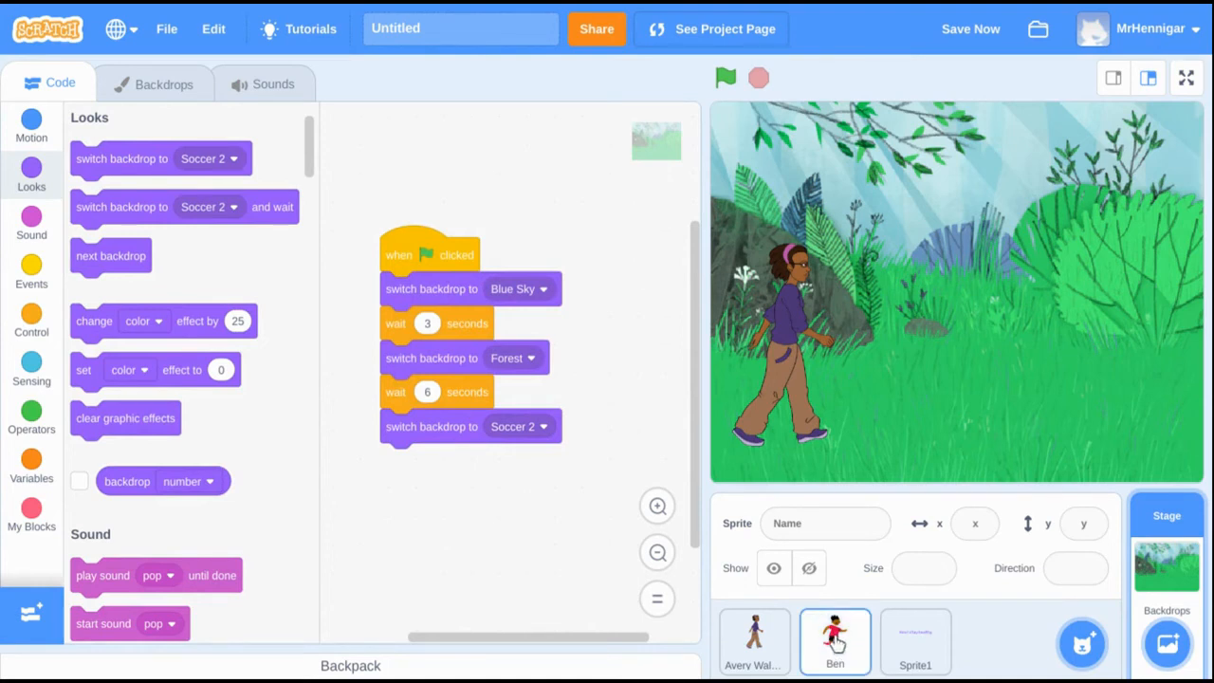
Make Ben wait 9 seconds after hiding, then show him
click(835, 647)
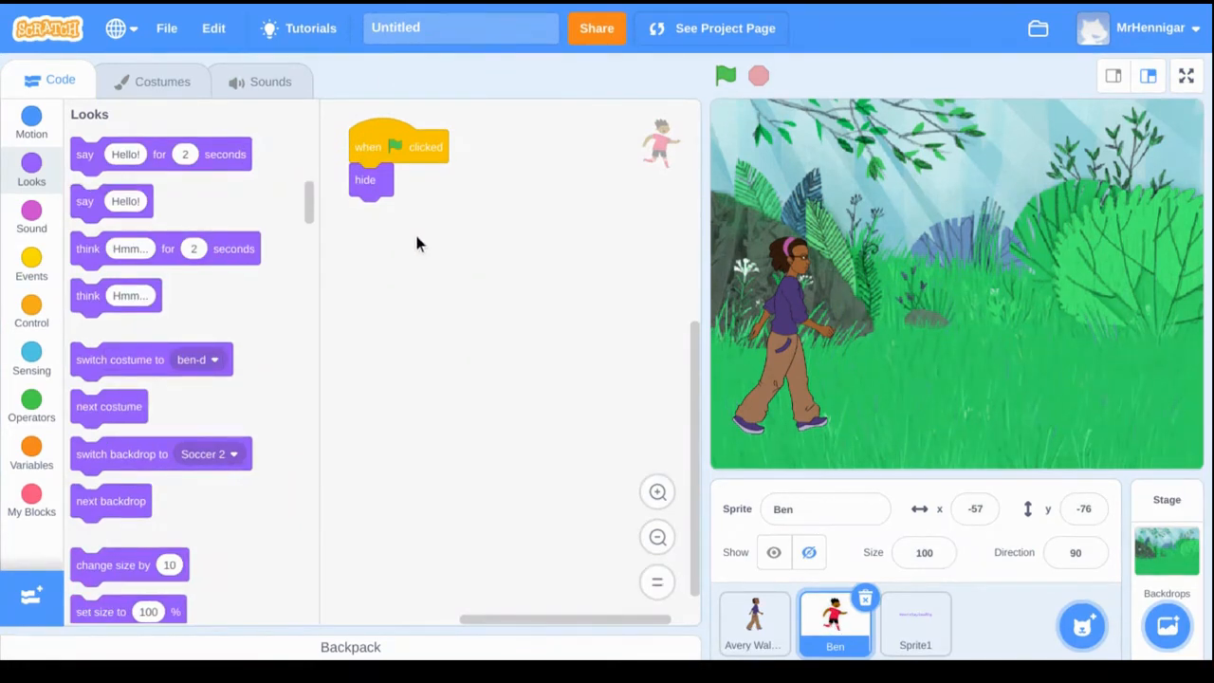
click(34, 313)
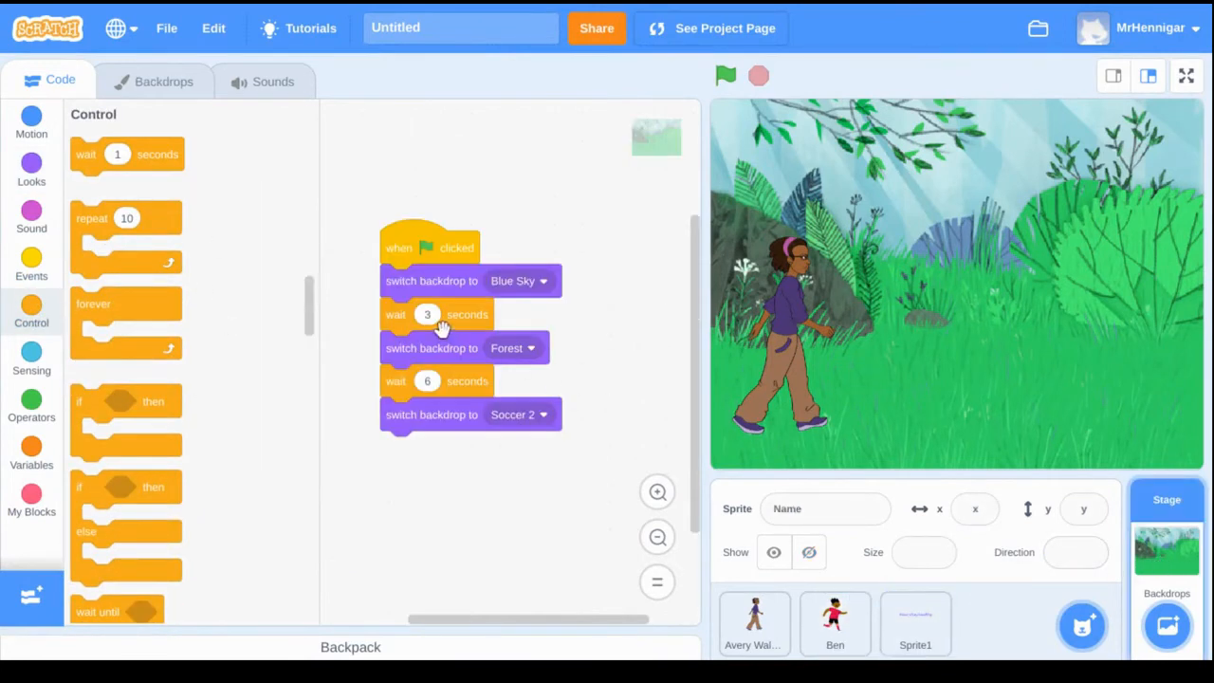
click(835, 621)
drag(169, 163, 447, 231)
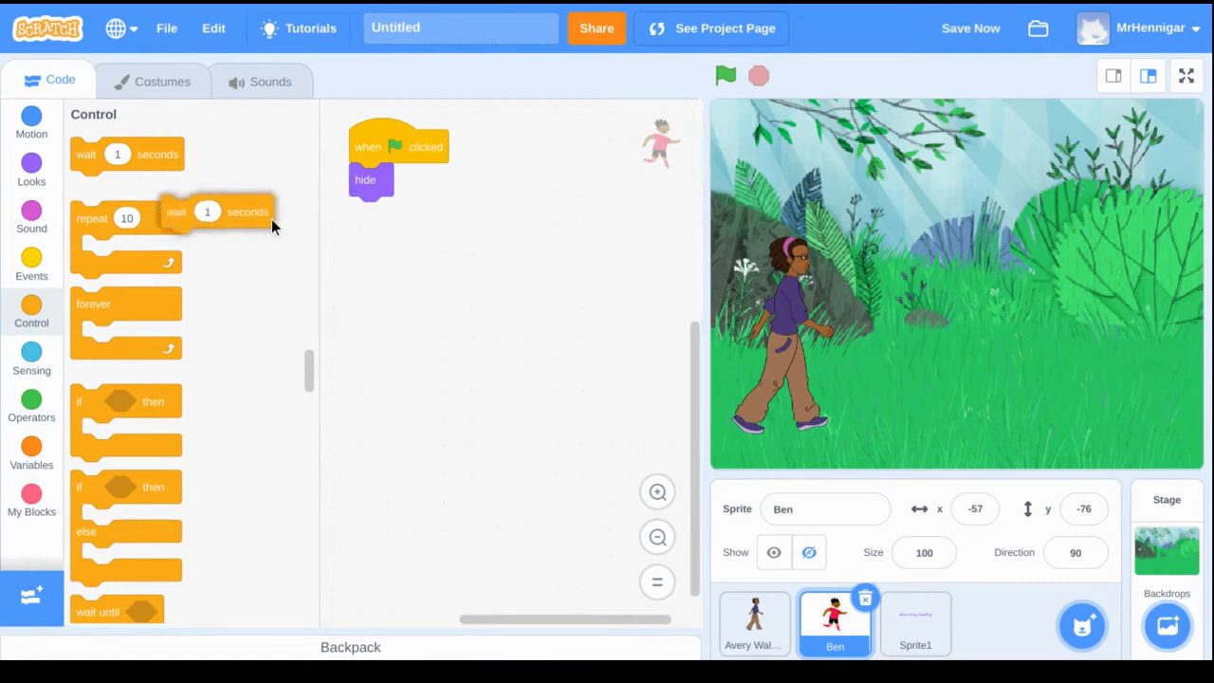
click(396, 214)
text(9)
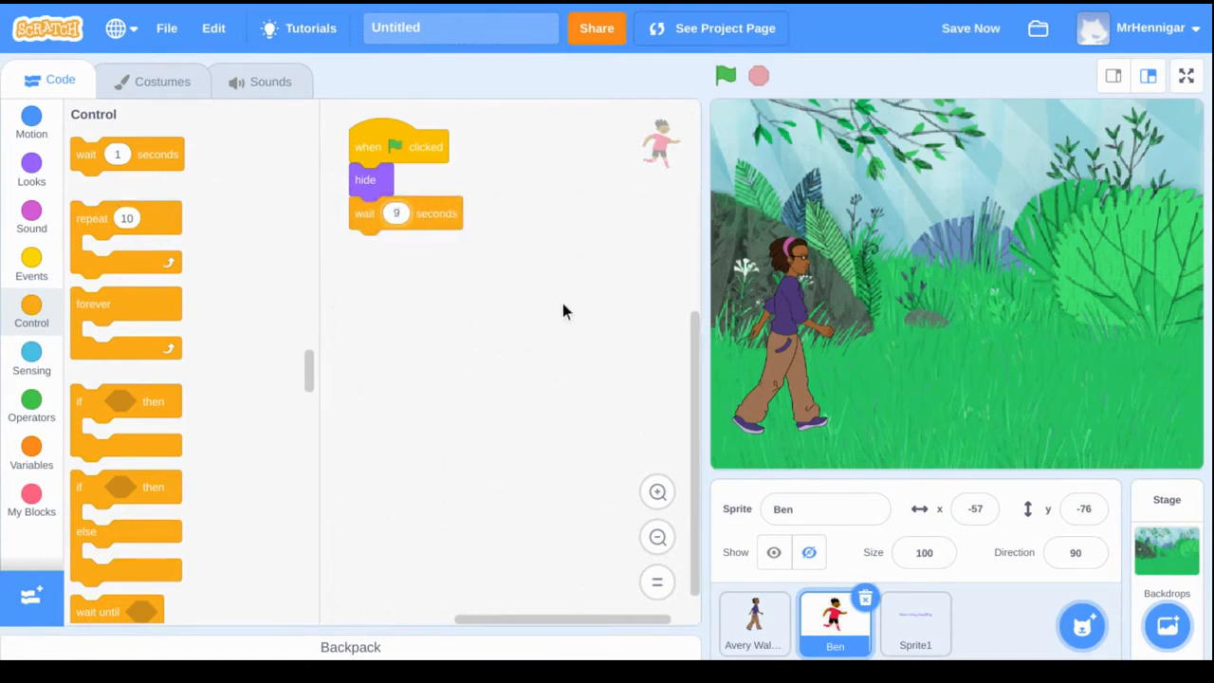
click(31, 175)
scroll(168, 455, down, 3)
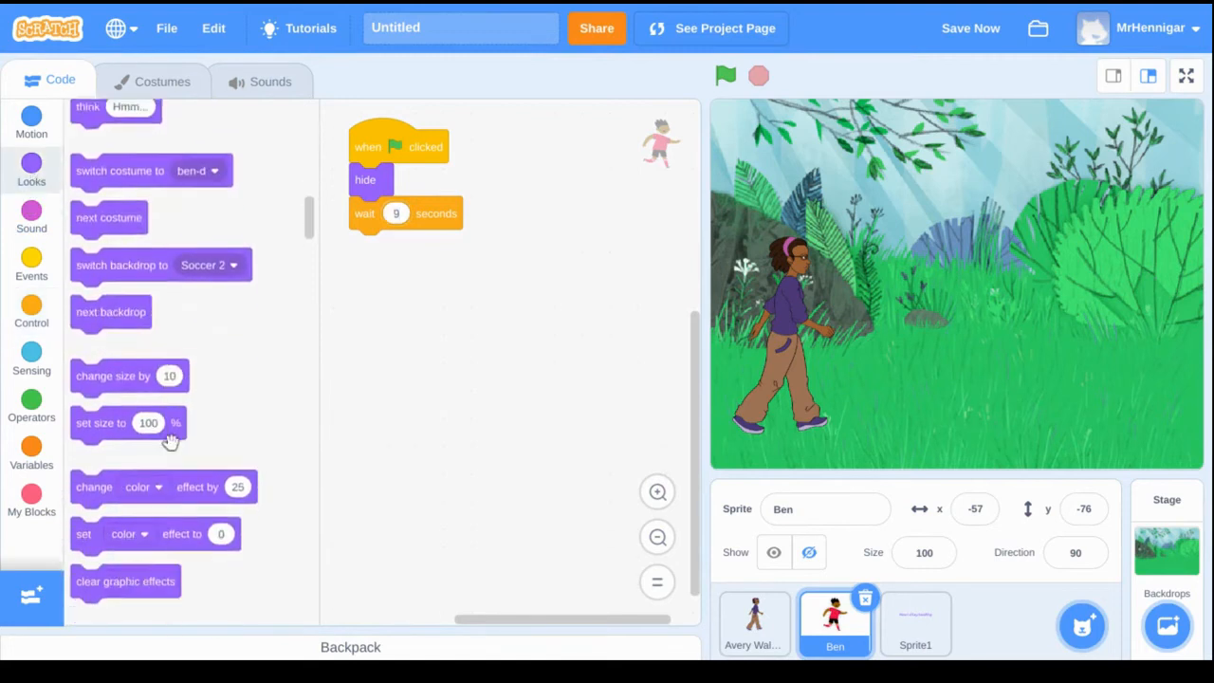
scroll(112, 578, down, 3)
drag(111, 579, 384, 257)
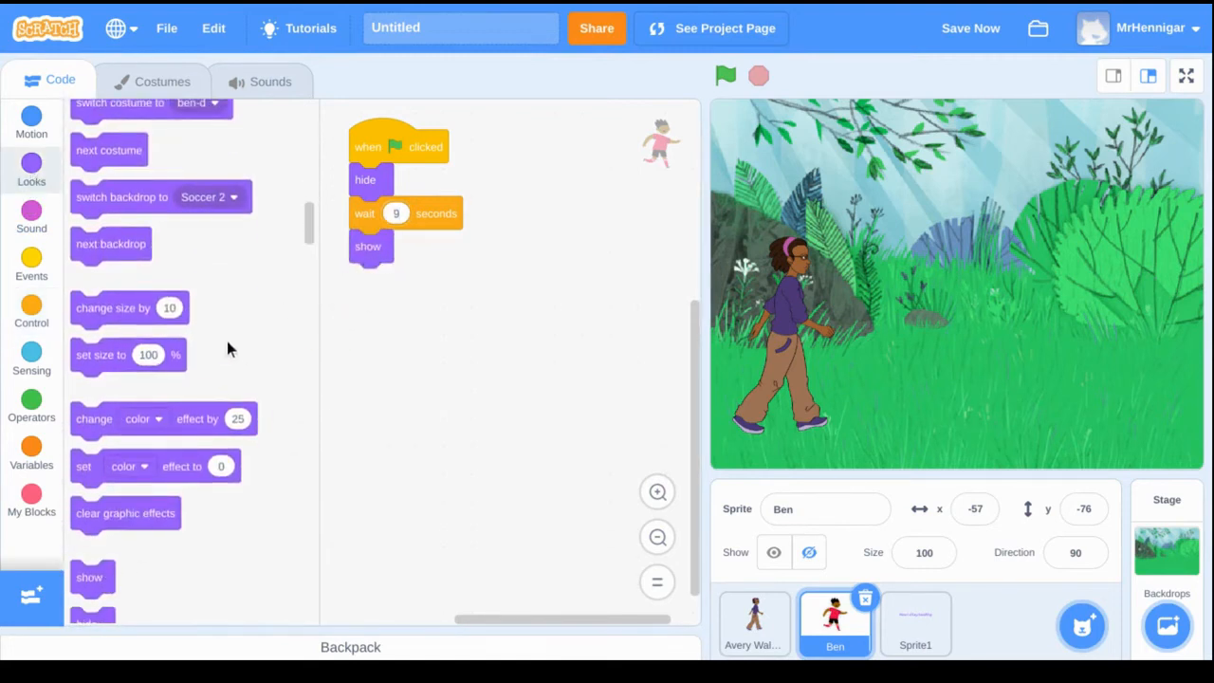
scroll(227, 332, down, 1)
scroll(210, 313, up, 3)
scroll(198, 218, up, 3)
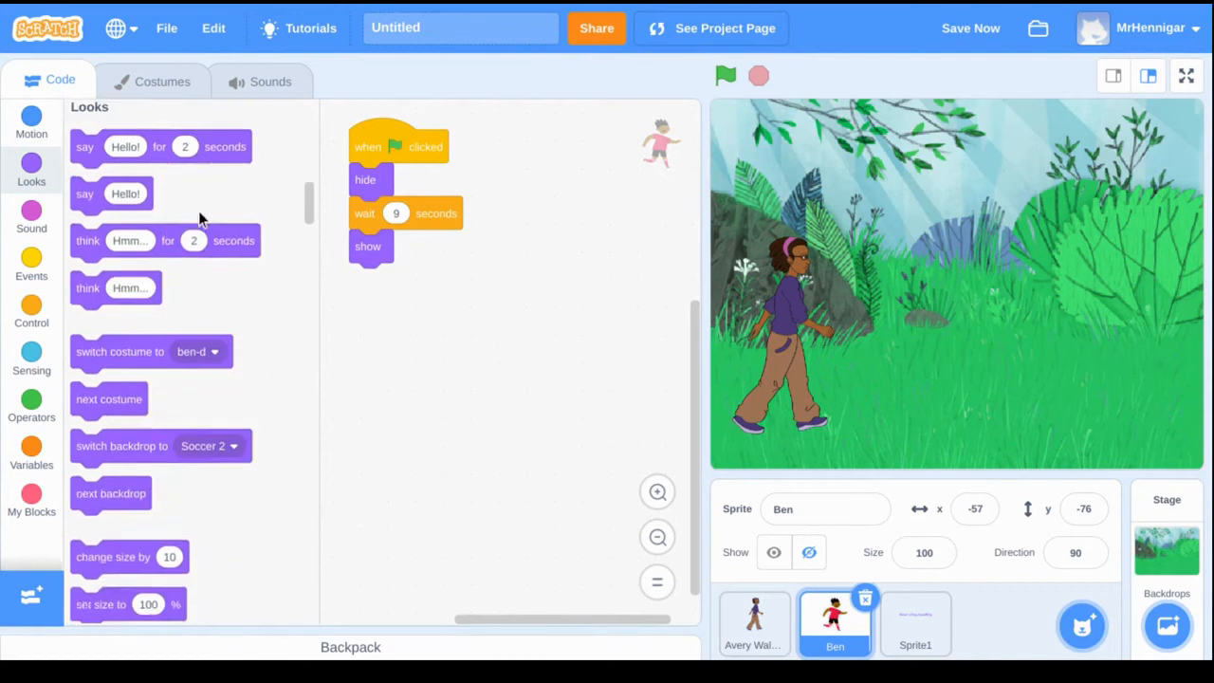
scroll(198, 218, up, 1)
drag(161, 181, 438, 278)
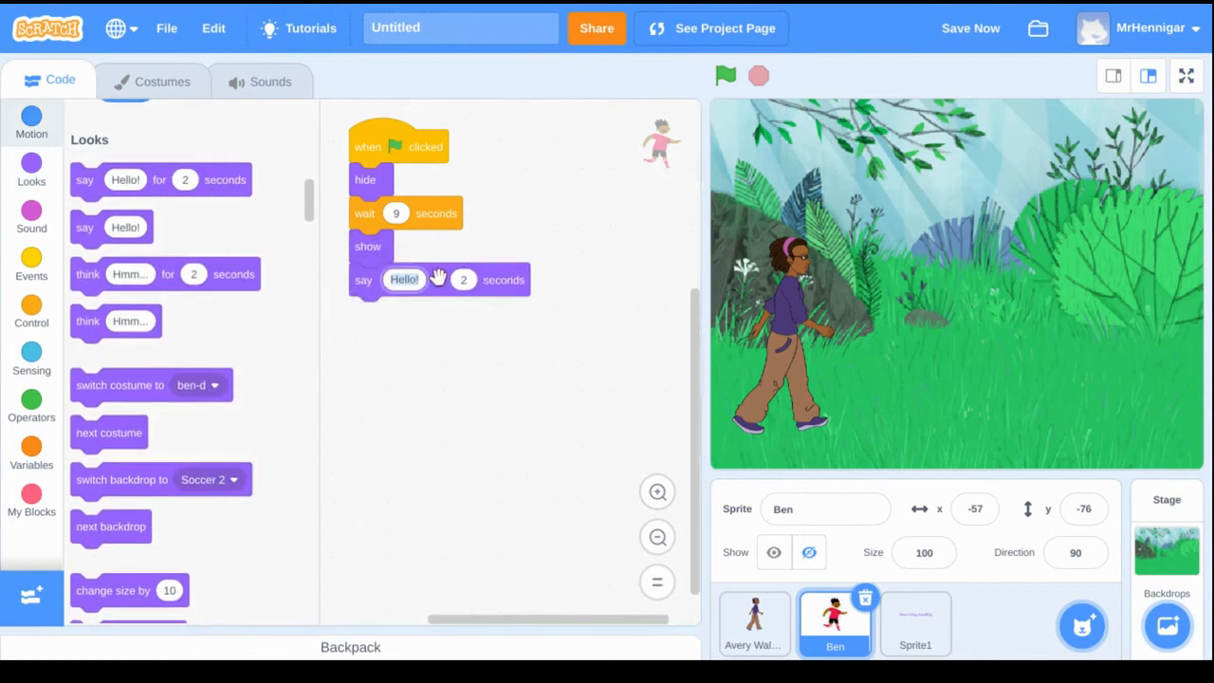
text(I love to play socc)
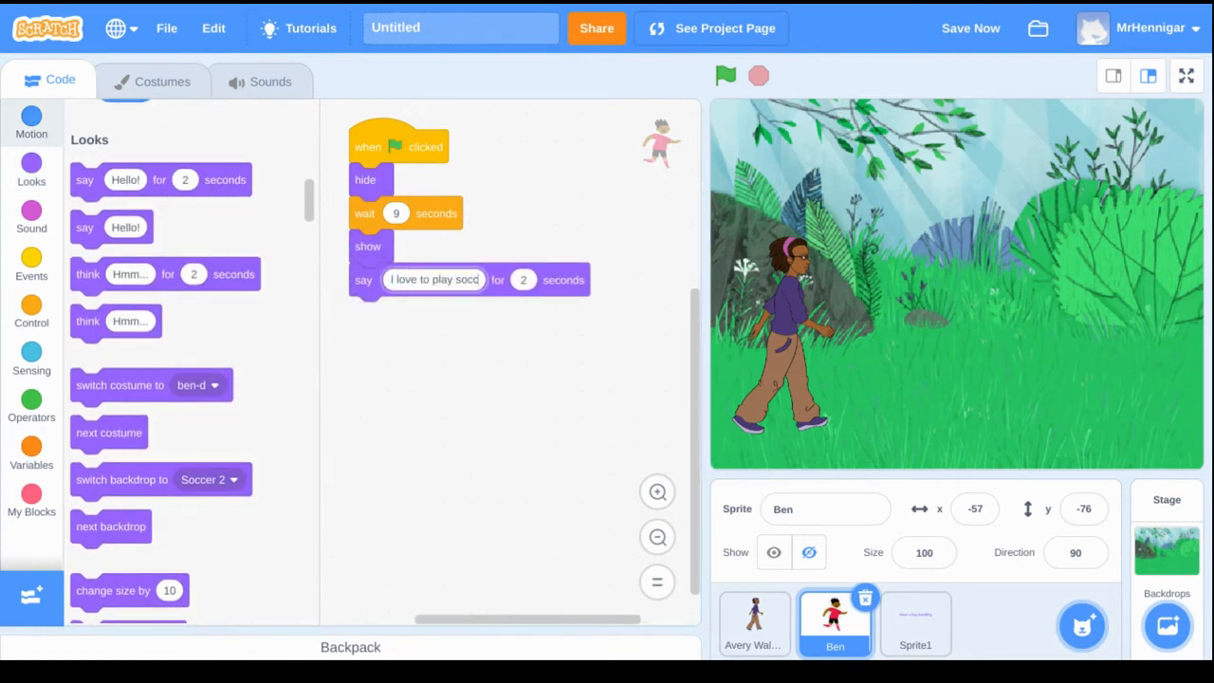
text(er!)
Have Ben say 'I love to play soccer!' and 'It helps me concentrate in school.' for 3 seconds each, then test
click(536, 280)
text(3)
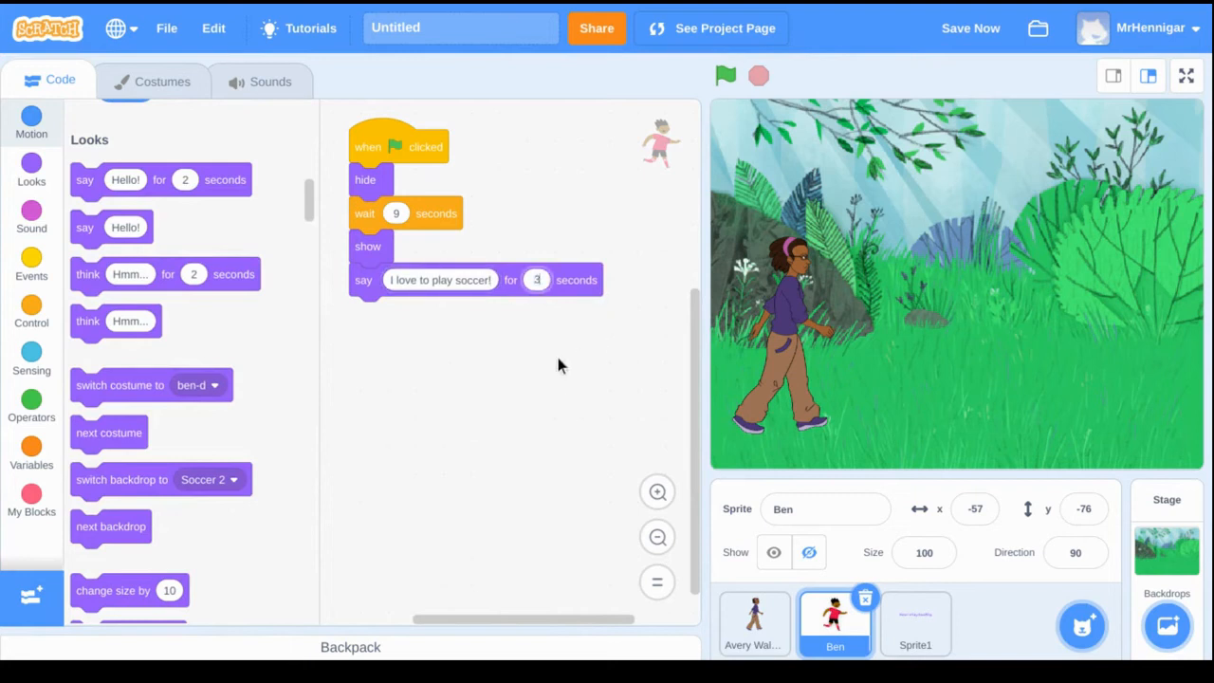
click(555, 351)
drag(227, 186, 498, 327)
click(392, 312)
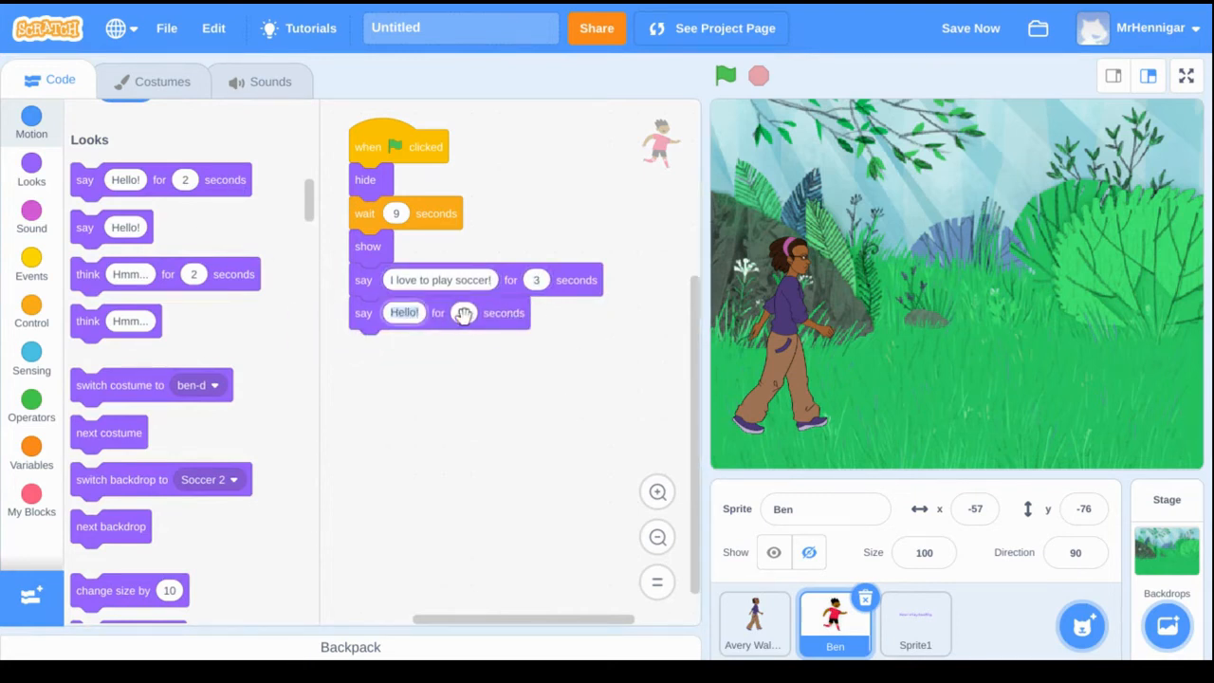
text(It helps me c)
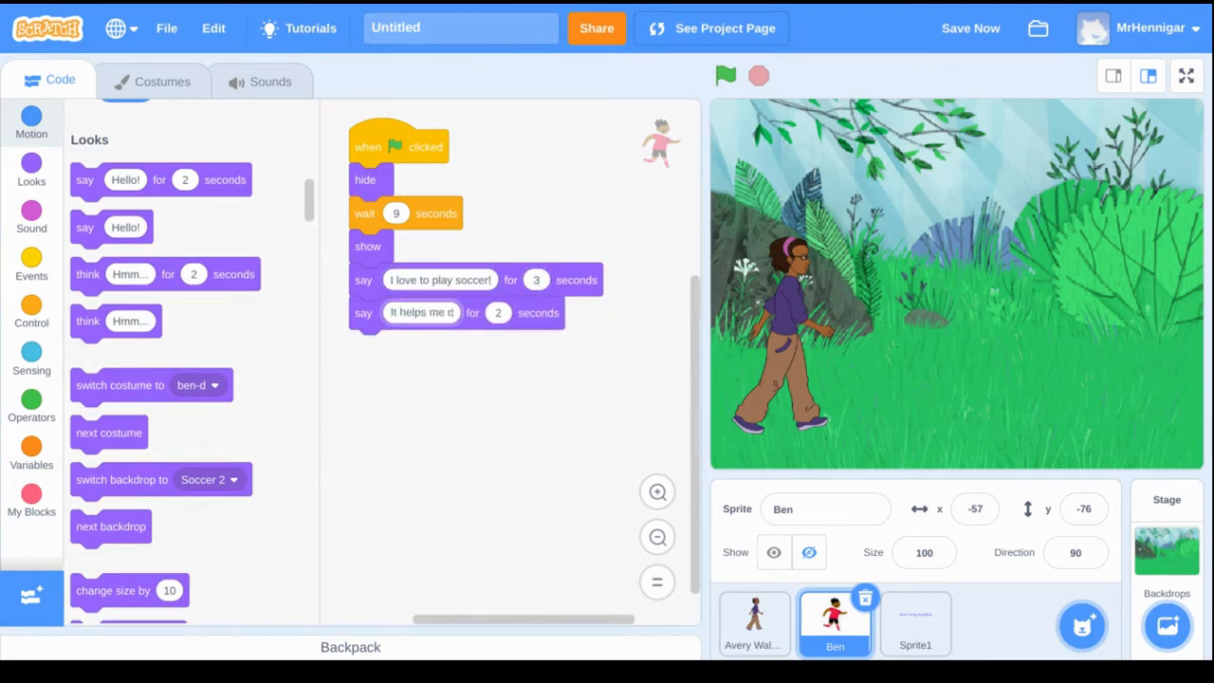
text(oncentrate in school)
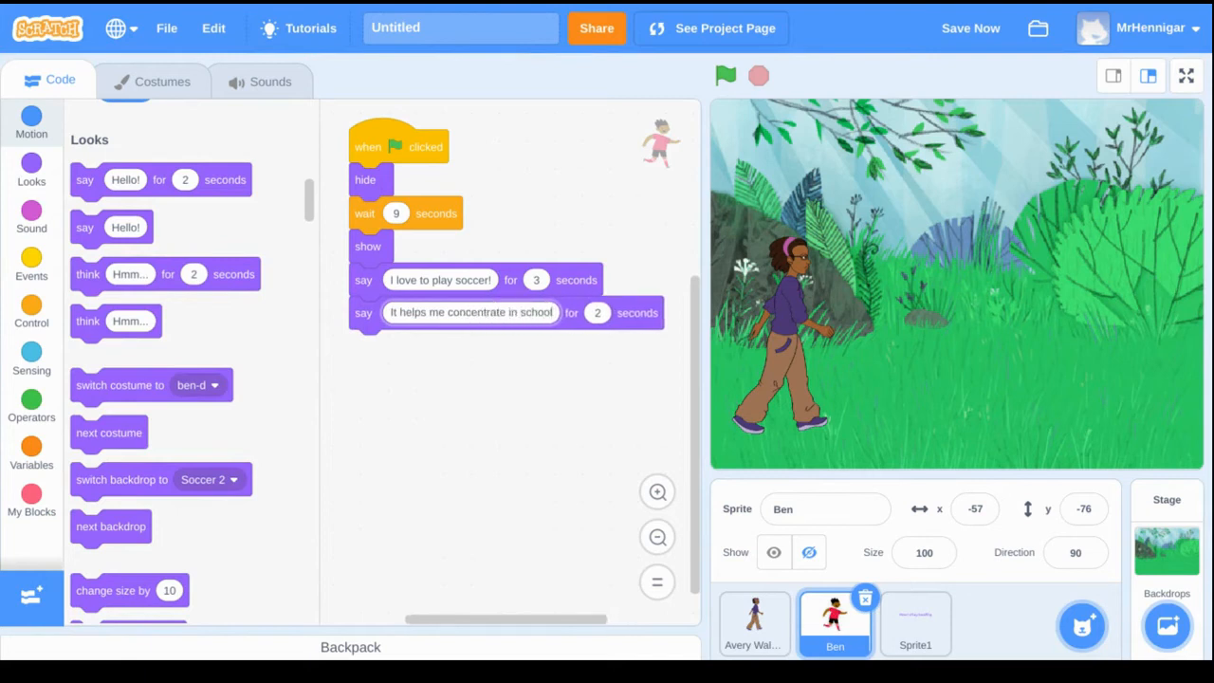
text(.)
click(598, 313)
text(3)
click(580, 383)
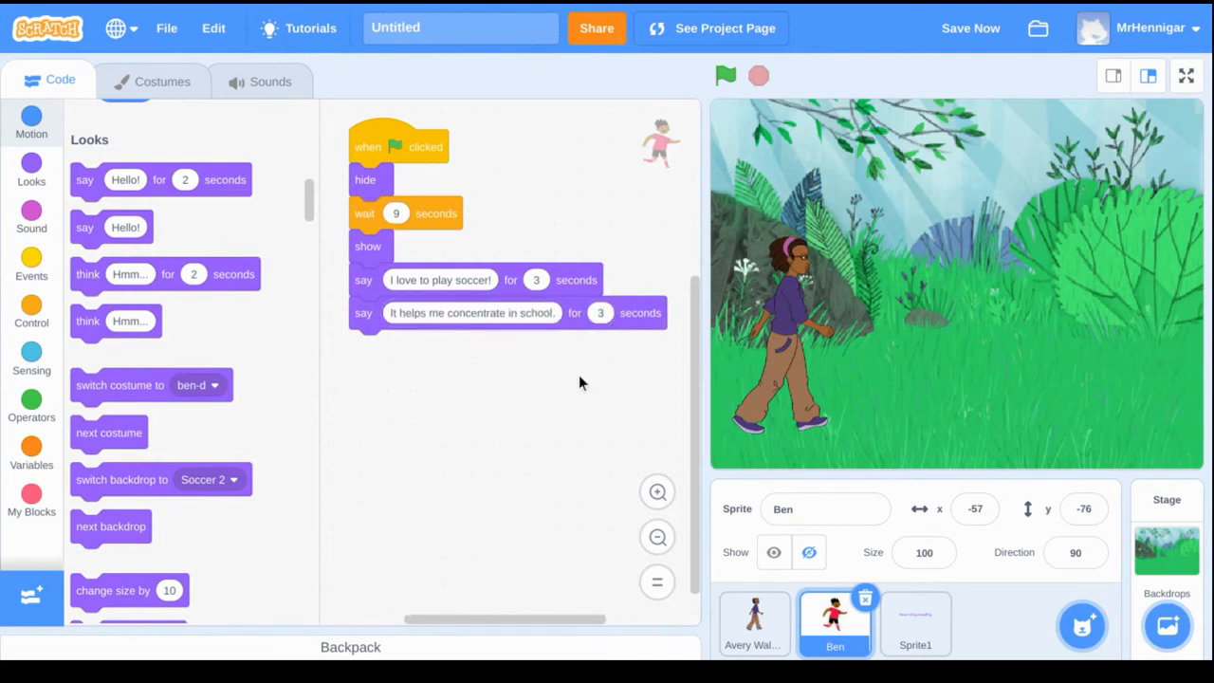
click(725, 76)
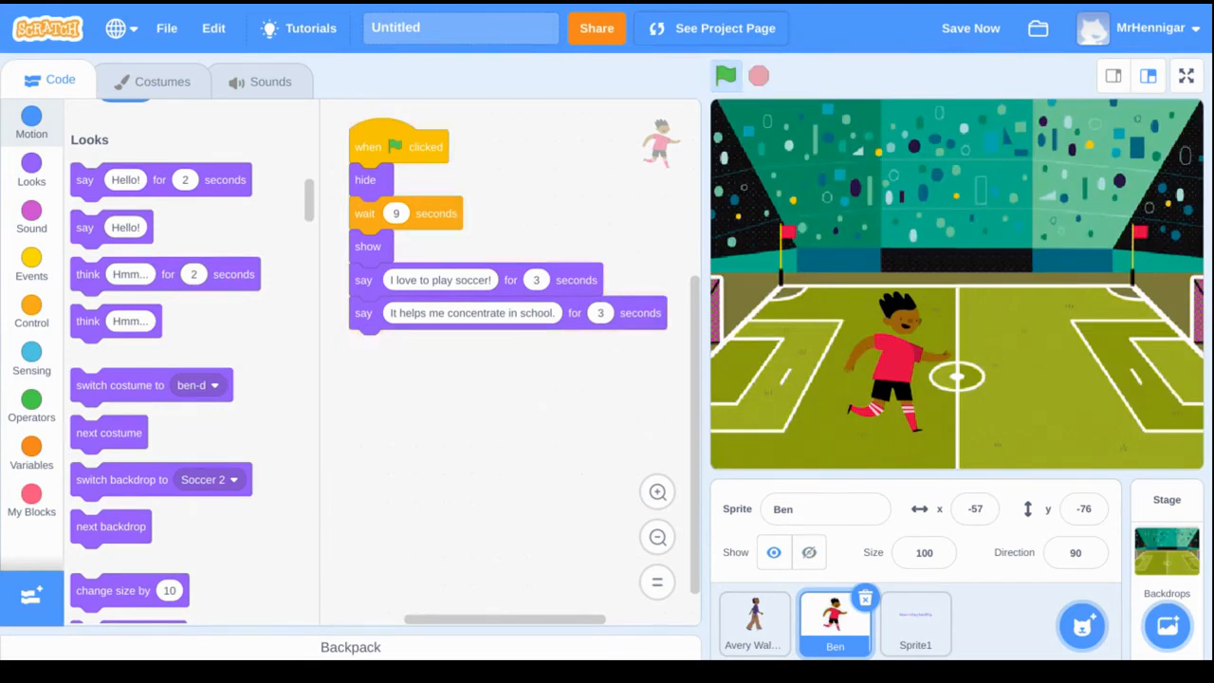
Change Ben's wait before appearing from 9 to 10 seconds
click(397, 213)
text(10)
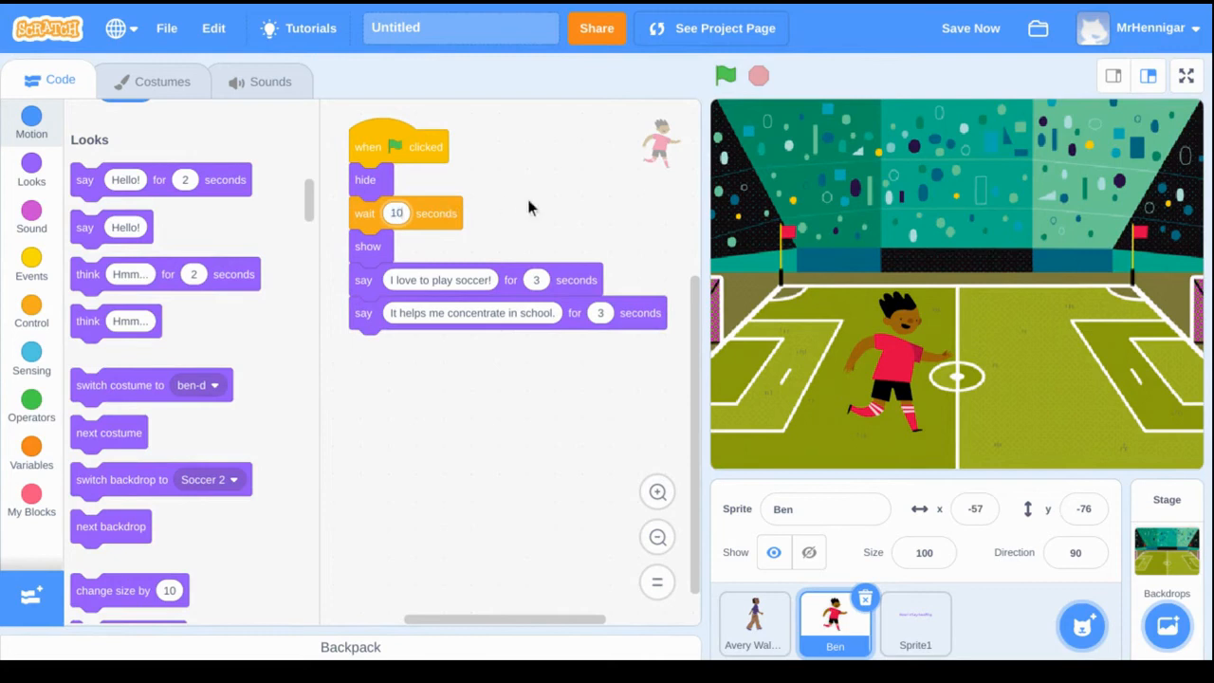
click(536, 234)
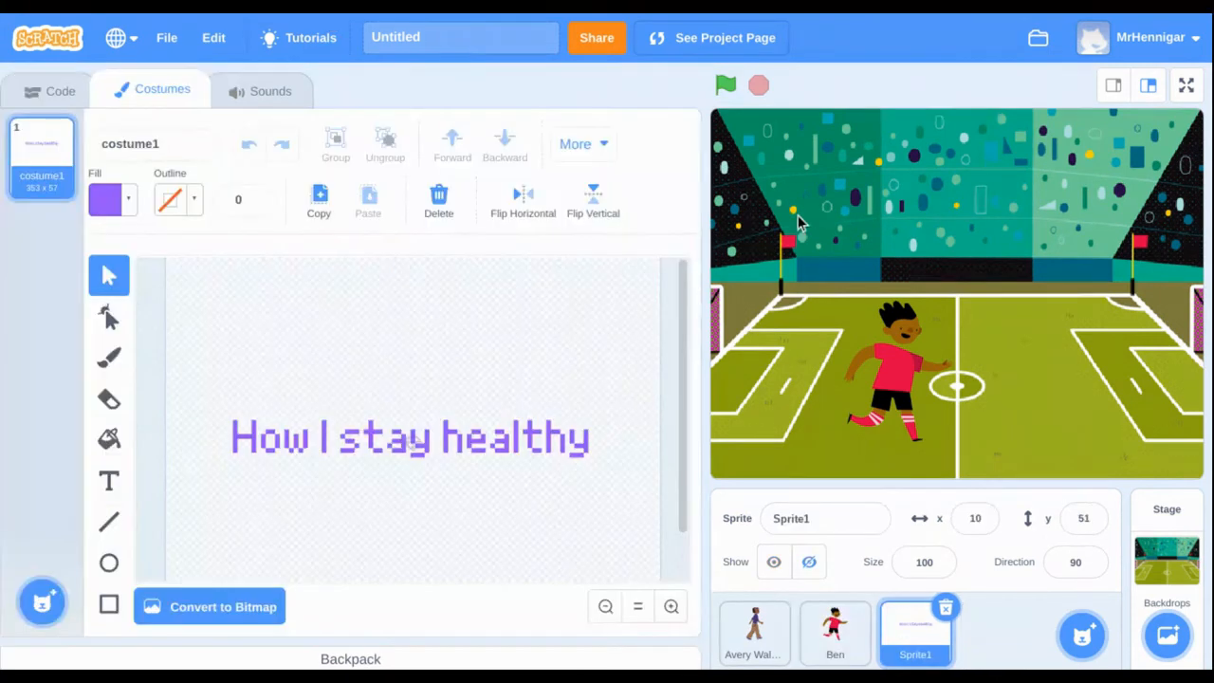
Paint a new Sprite2 with text lines 'Healthy body.' and 'Healthy Mind.'
click(1082, 556)
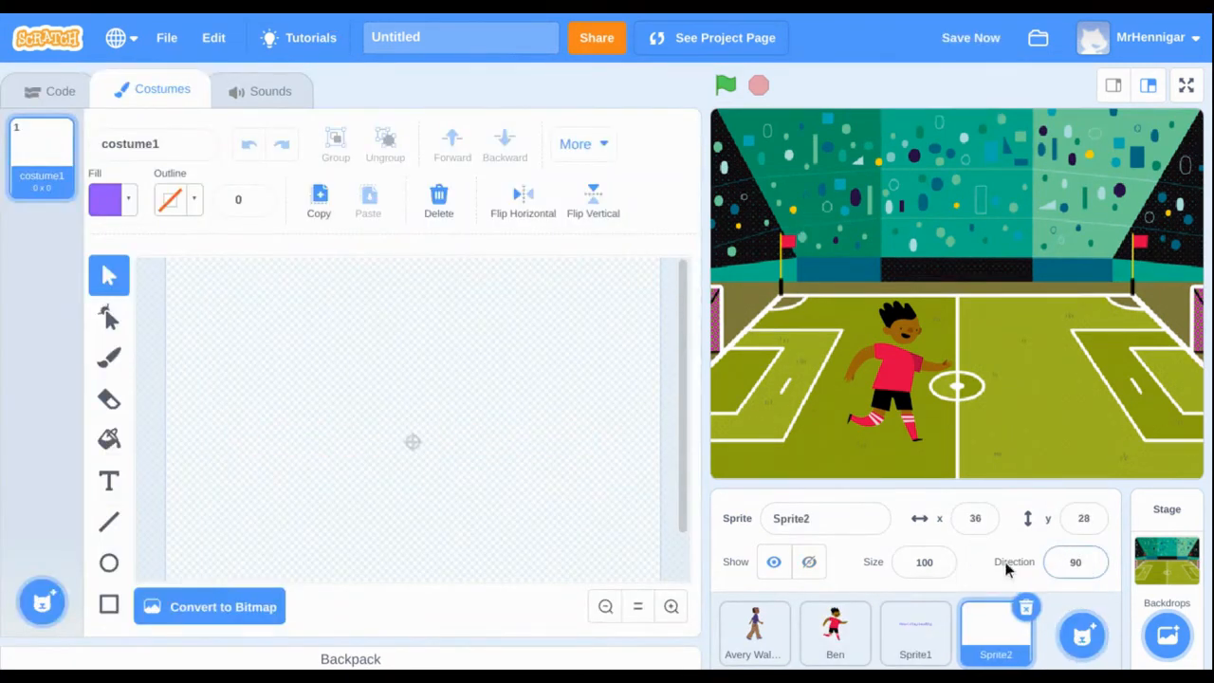
click(108, 481)
click(269, 370)
text(Health)
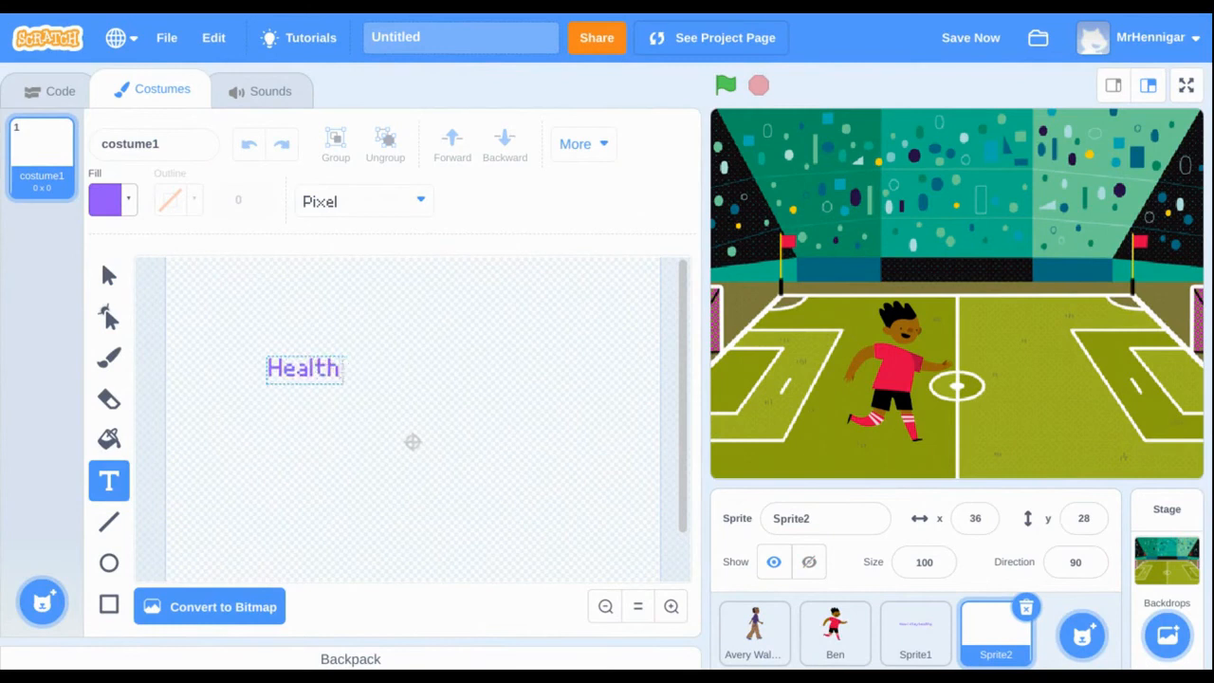
text(y body.)
click(252, 424)
text(Healt)
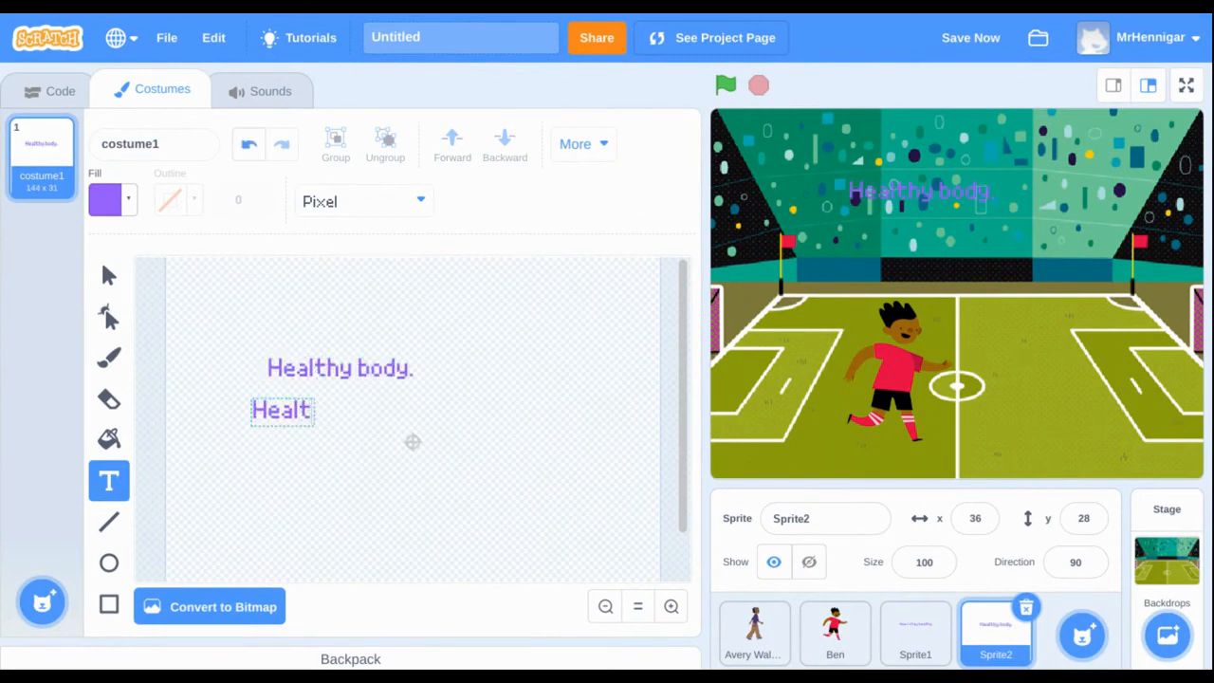
text(hy Mind.)
Enlarge both lines and stack 'Healthy body.' above 'Healthy Mind.', then return to the Stage
click(325, 370)
click(108, 274)
drag(341, 369, 379, 358)
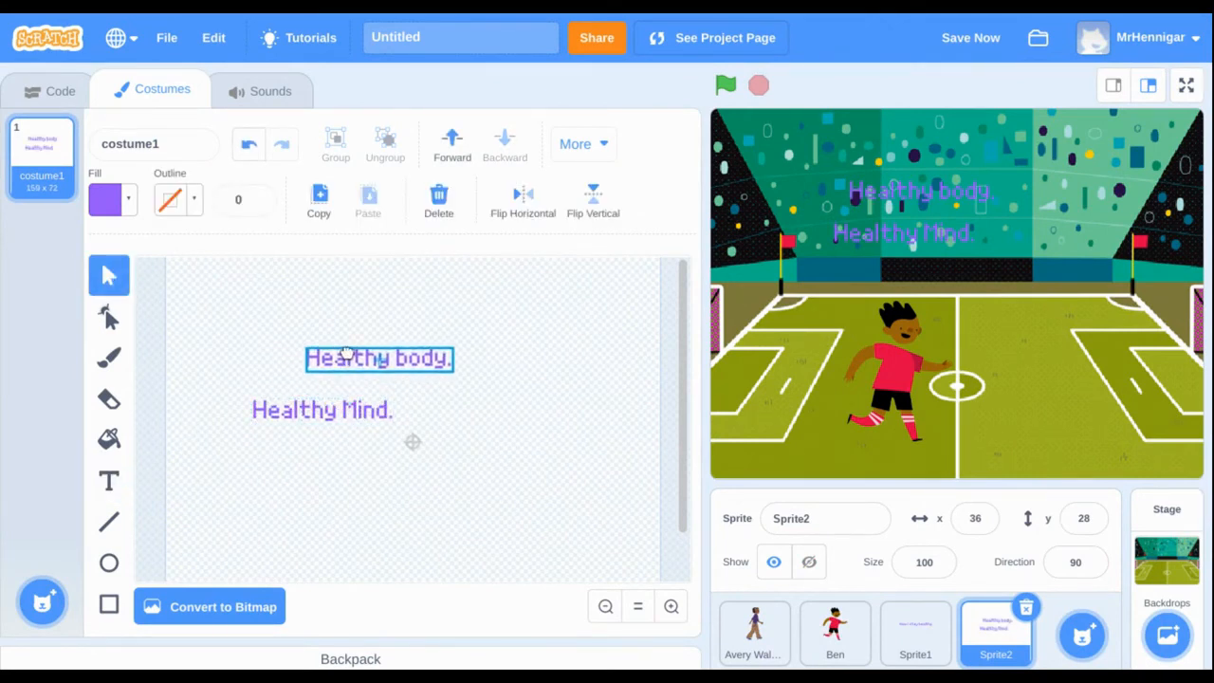
mouse_move(452, 370)
mouse_down()
mouse_move(481, 387)
mouse_move(406, 349)
mouse_up()
drag(392, 422, 521, 433)
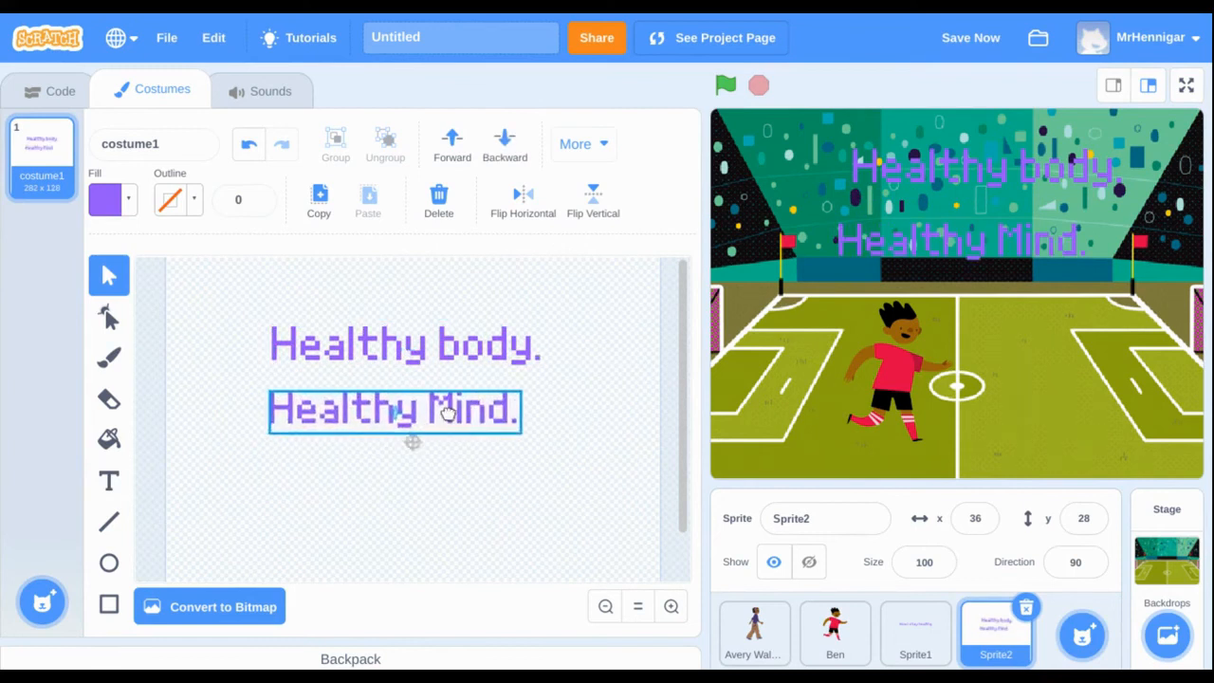
mouse_move(449, 409)
mouse_down()
mouse_move(450, 398)
mouse_move(428, 398)
mouse_up()
drag(503, 420, 567, 433)
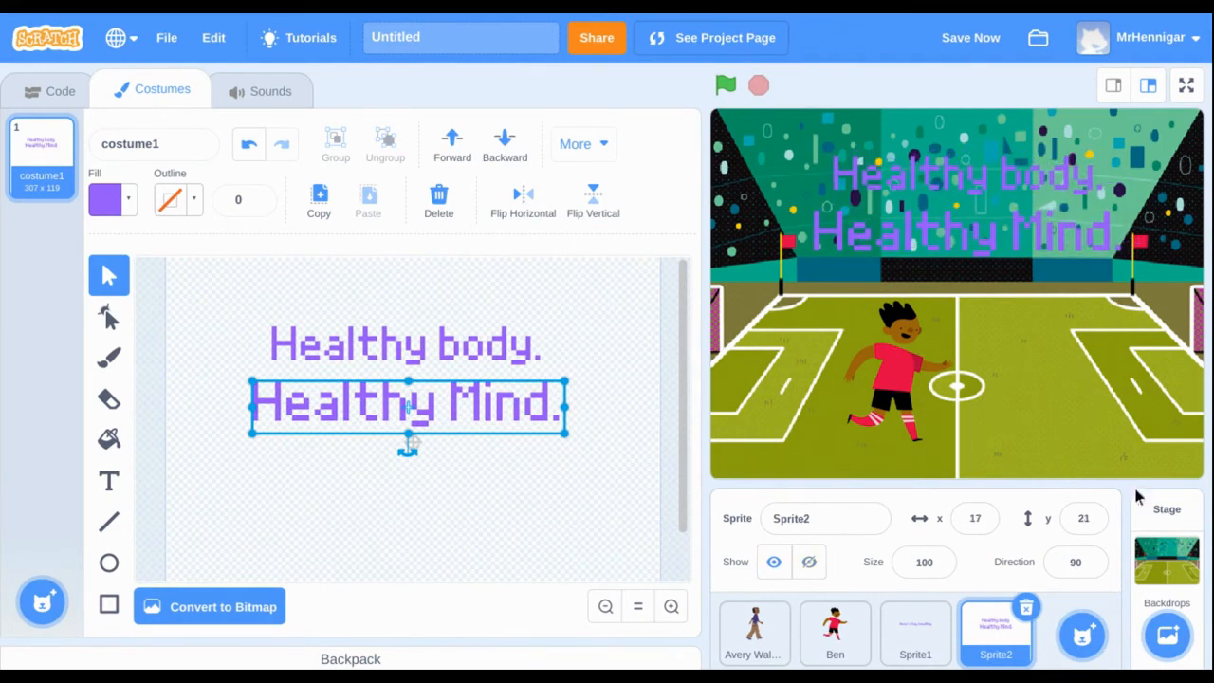
click(1138, 559)
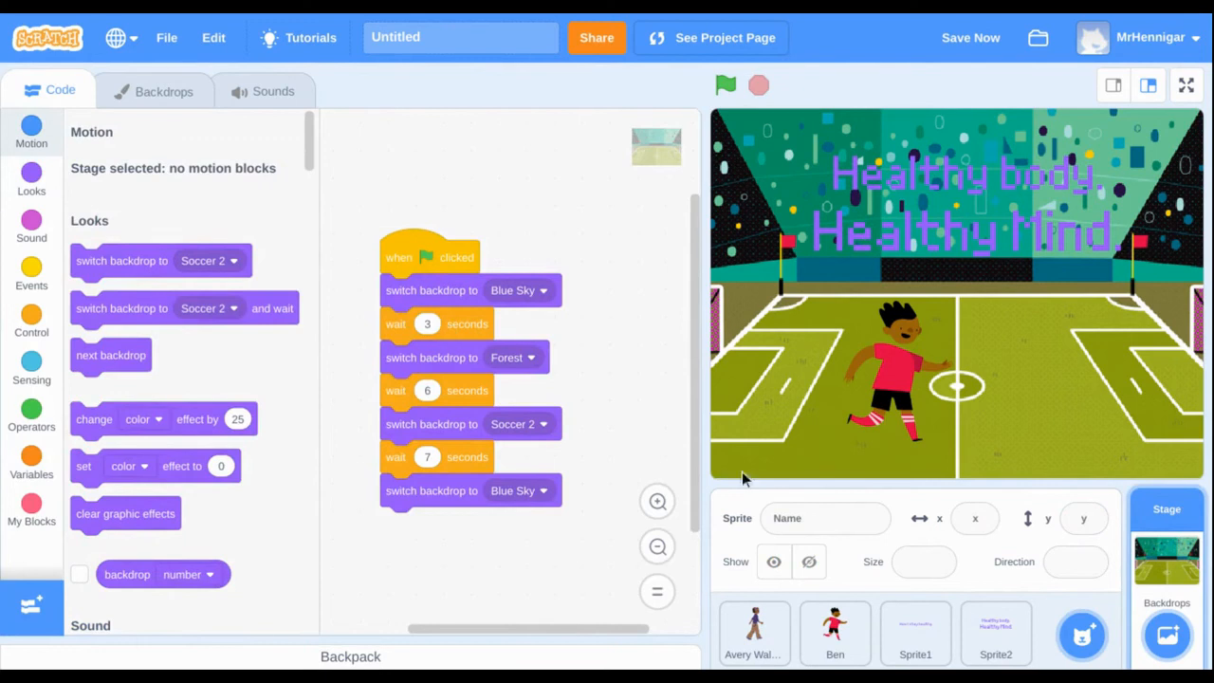
Give Sprite2 a flag script: hide, wait 16 seconds, show; then test the ending
click(995, 628)
click(31, 275)
drag(123, 175, 455, 236)
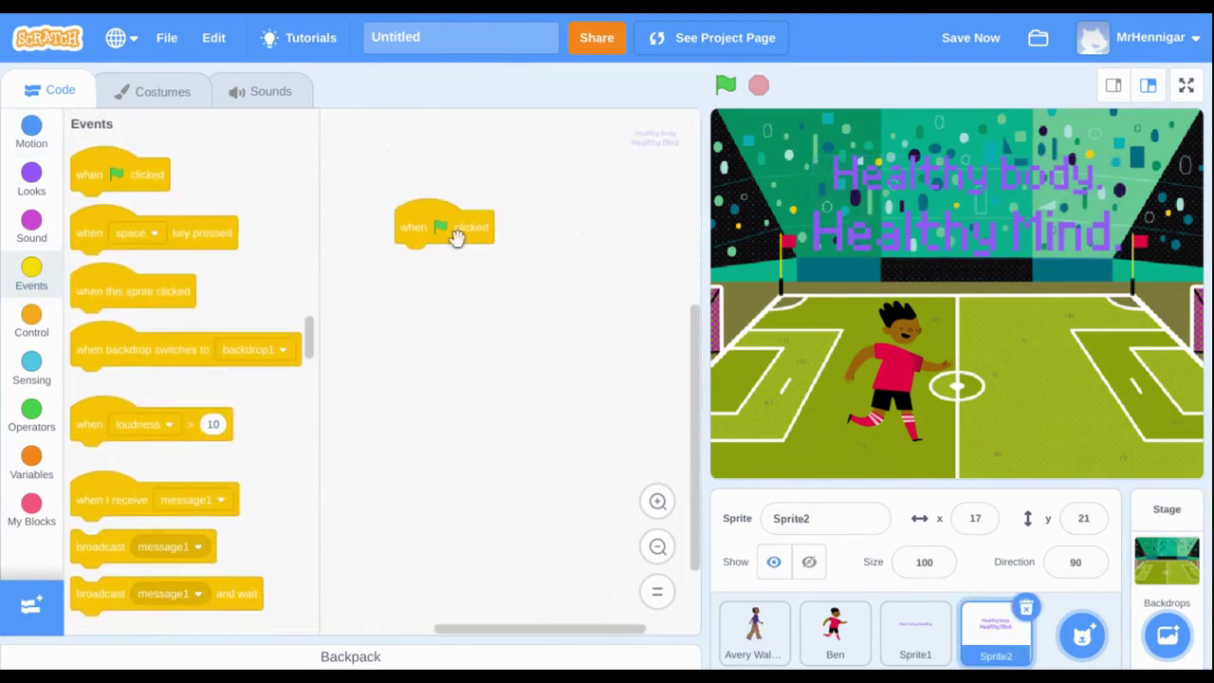
click(37, 188)
scroll(142, 379, down, 5)
drag(85, 582, 408, 266)
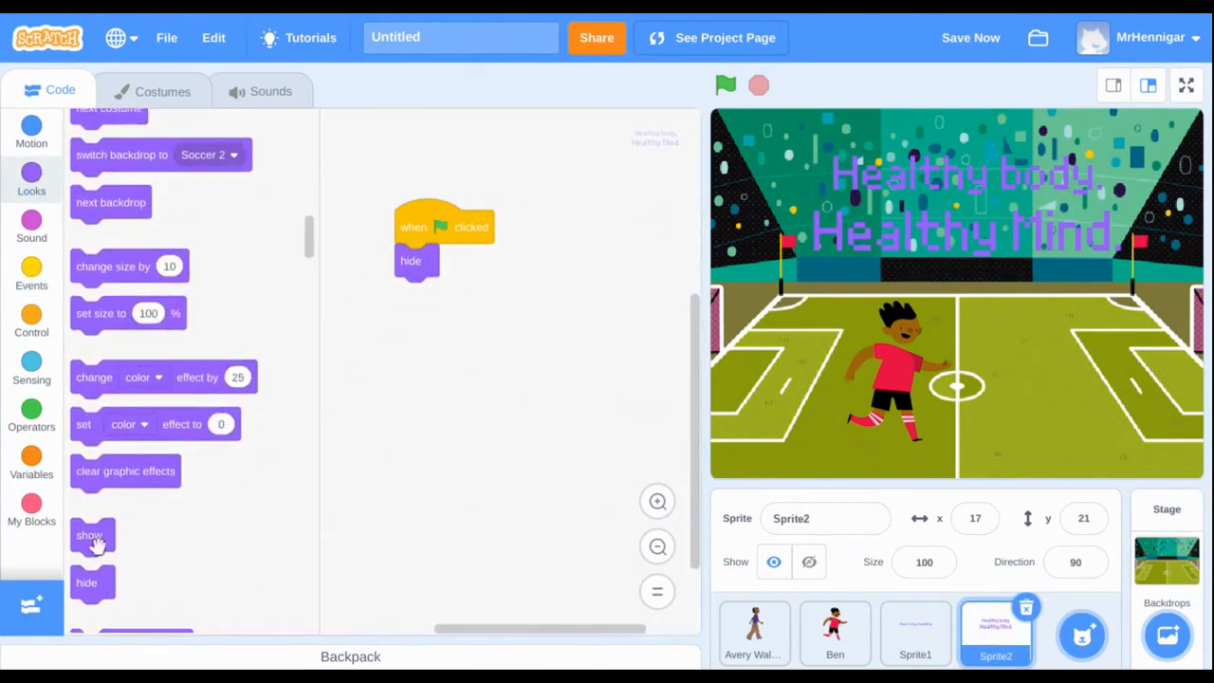
drag(90, 537, 417, 309)
click(31, 320)
drag(86, 164, 409, 294)
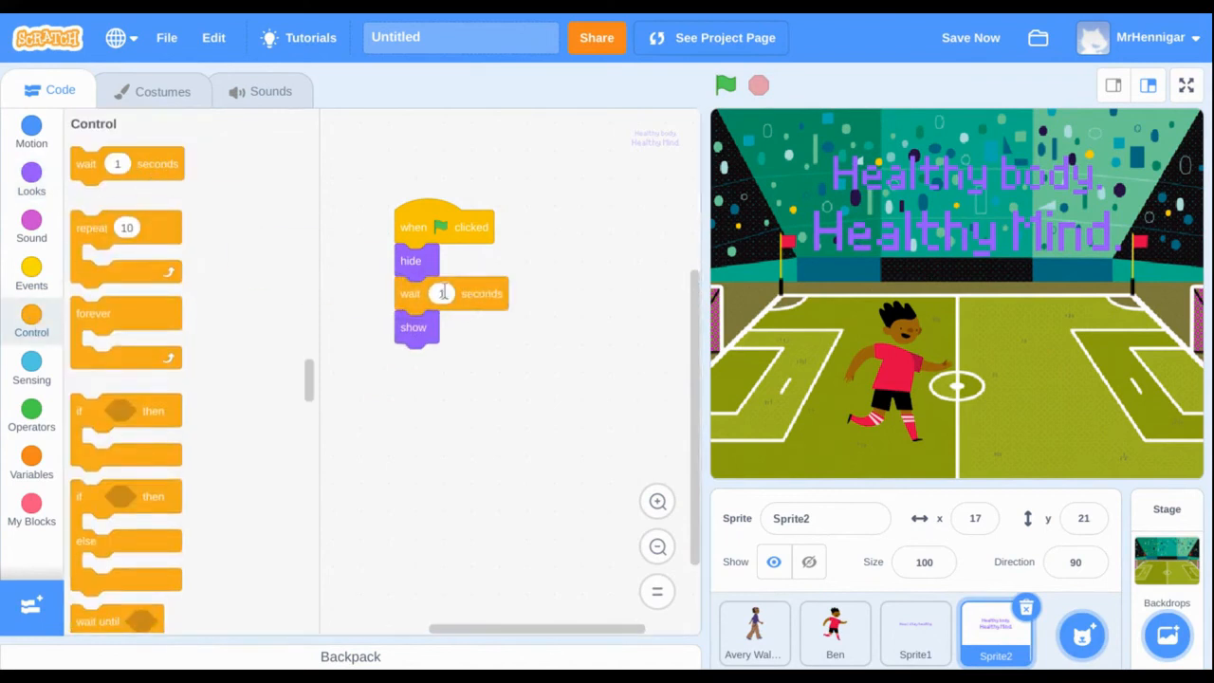
text(6)
click(726, 86)
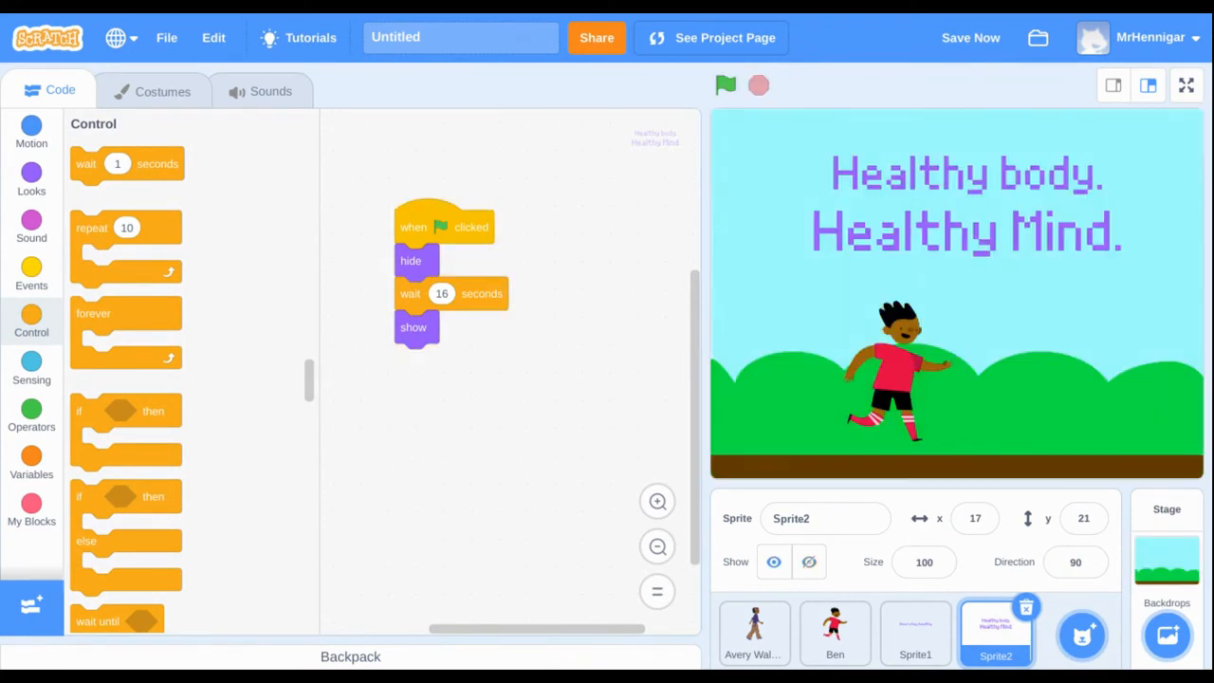
End Ben's script by hiding him, and run the story again
click(834, 626)
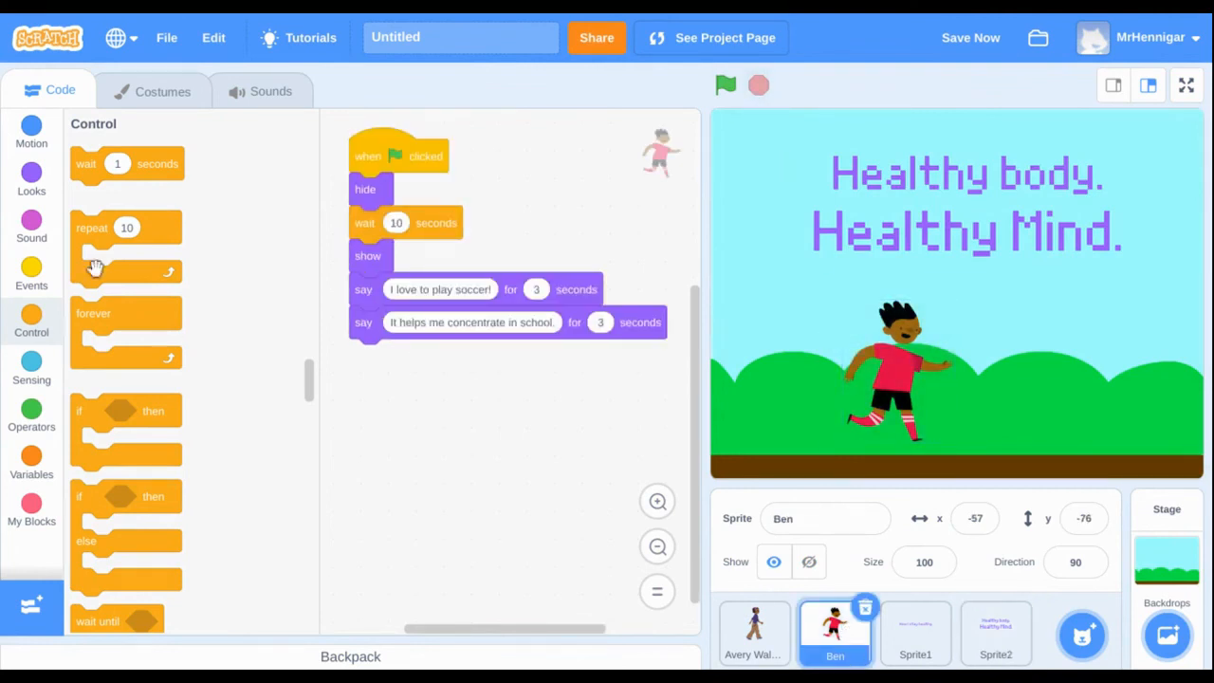
click(31, 180)
scroll(90, 573, down, 3)
drag(90, 593, 384, 374)
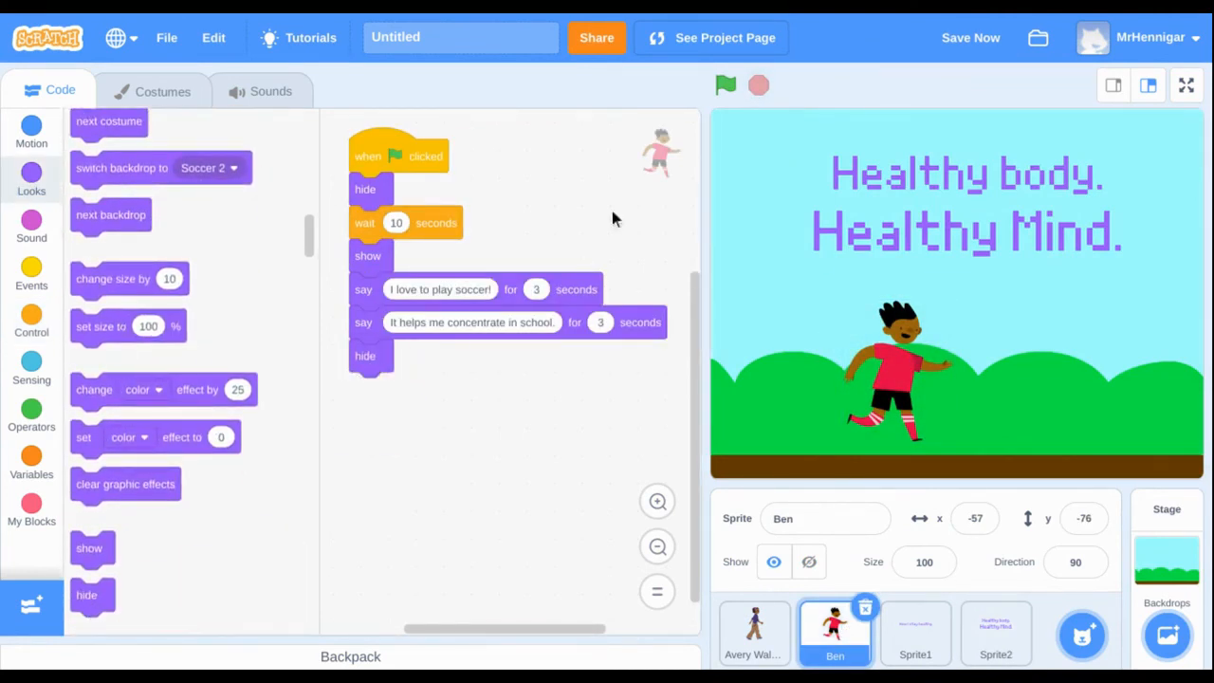
click(725, 88)
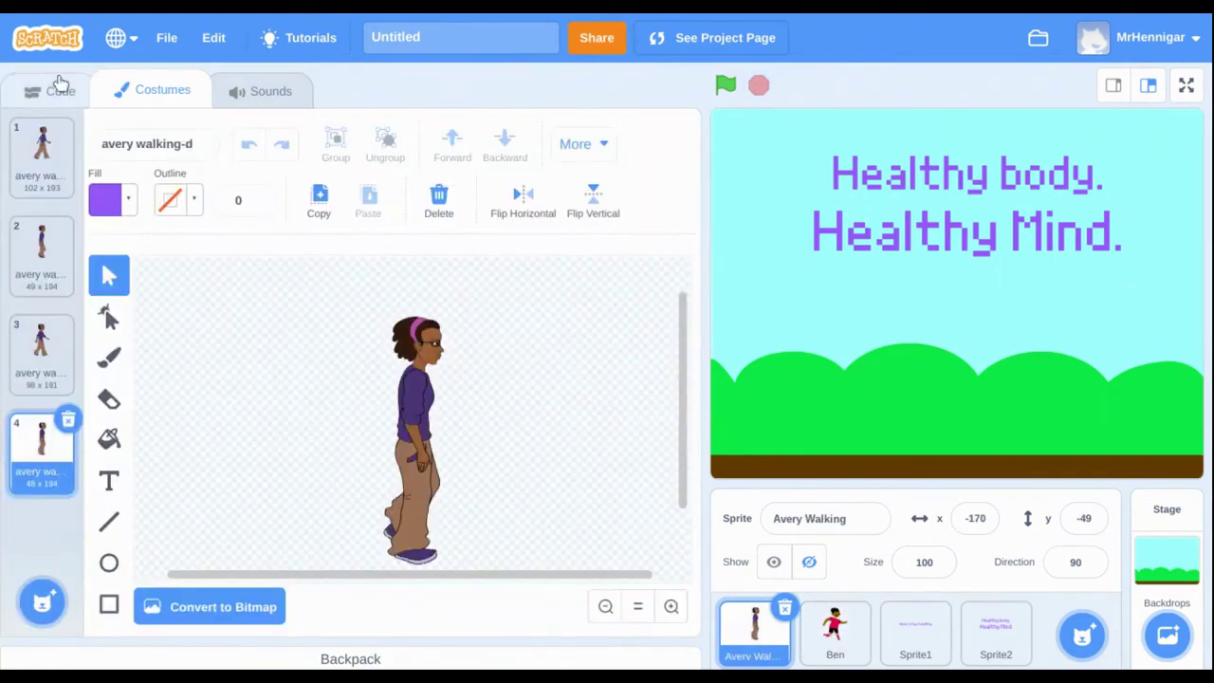
Review Avery Walking's walking costumes and return to her script
click(31, 90)
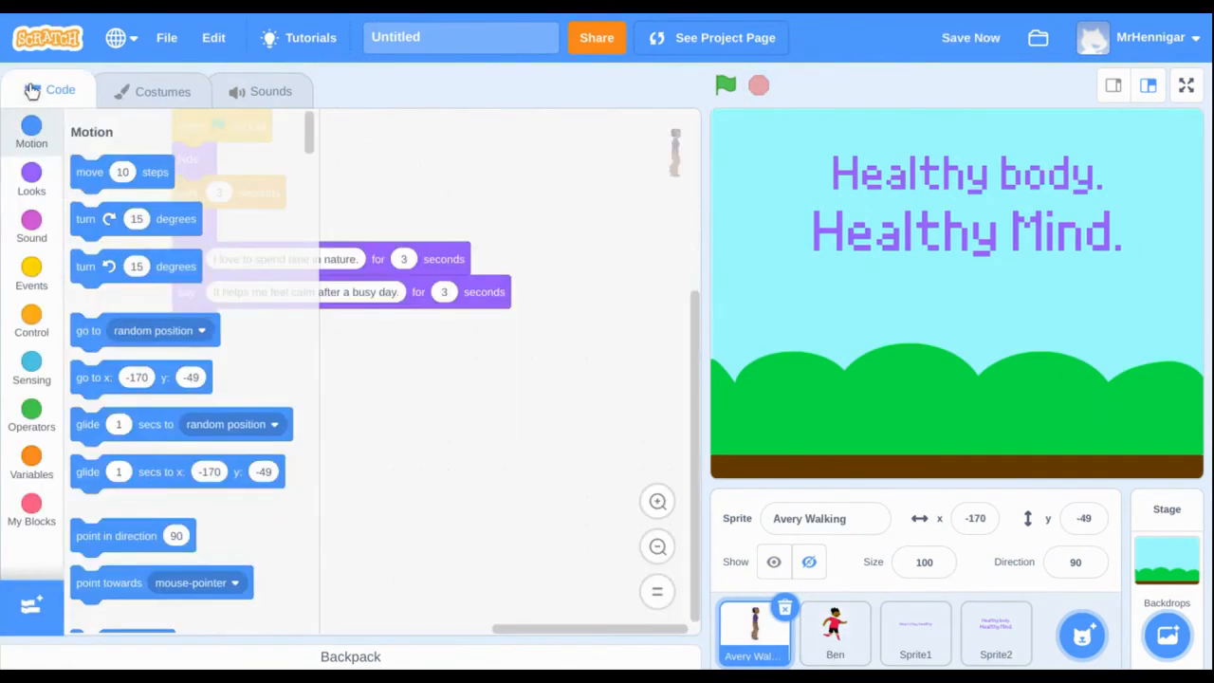
scroll(448, 474, left, 4)
scroll(486, 566, up, 2)
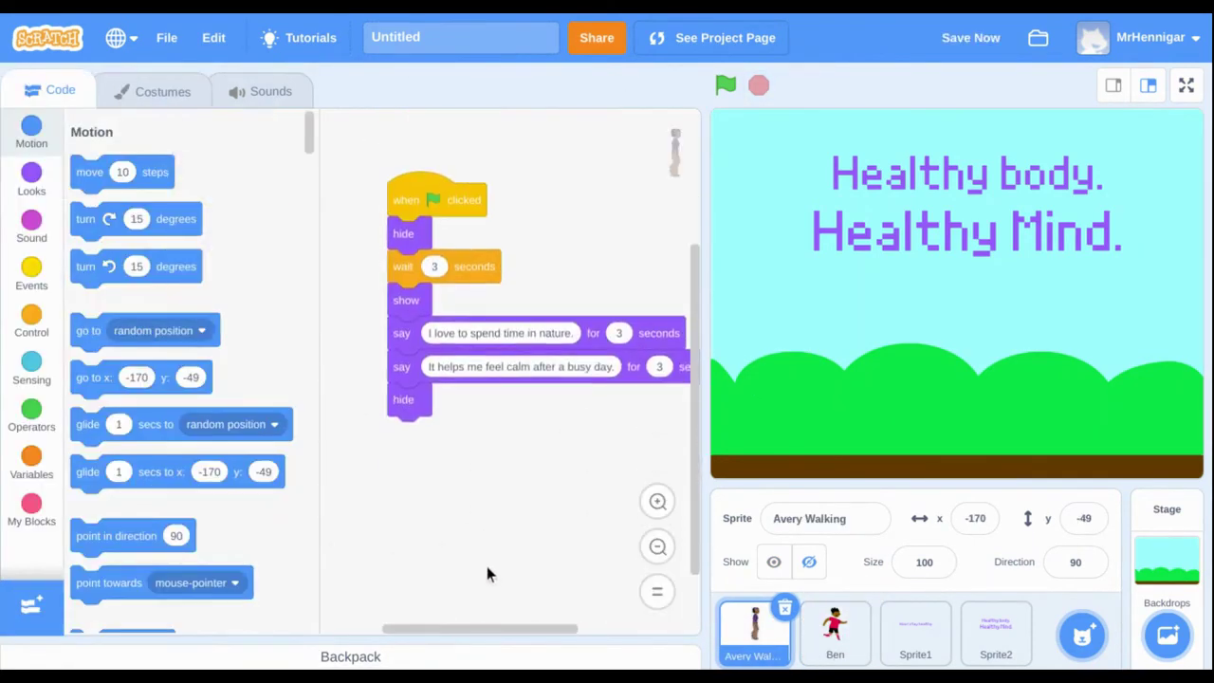
click(156, 95)
click(42, 157)
click(41, 351)
click(42, 251)
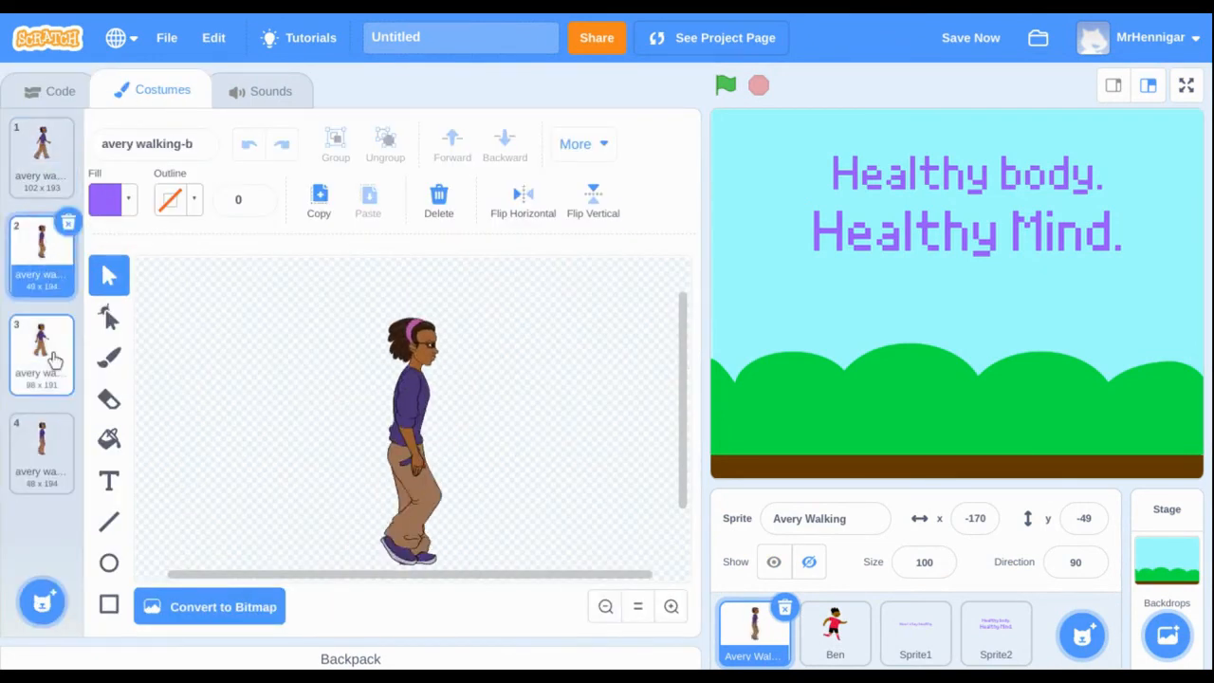
click(67, 95)
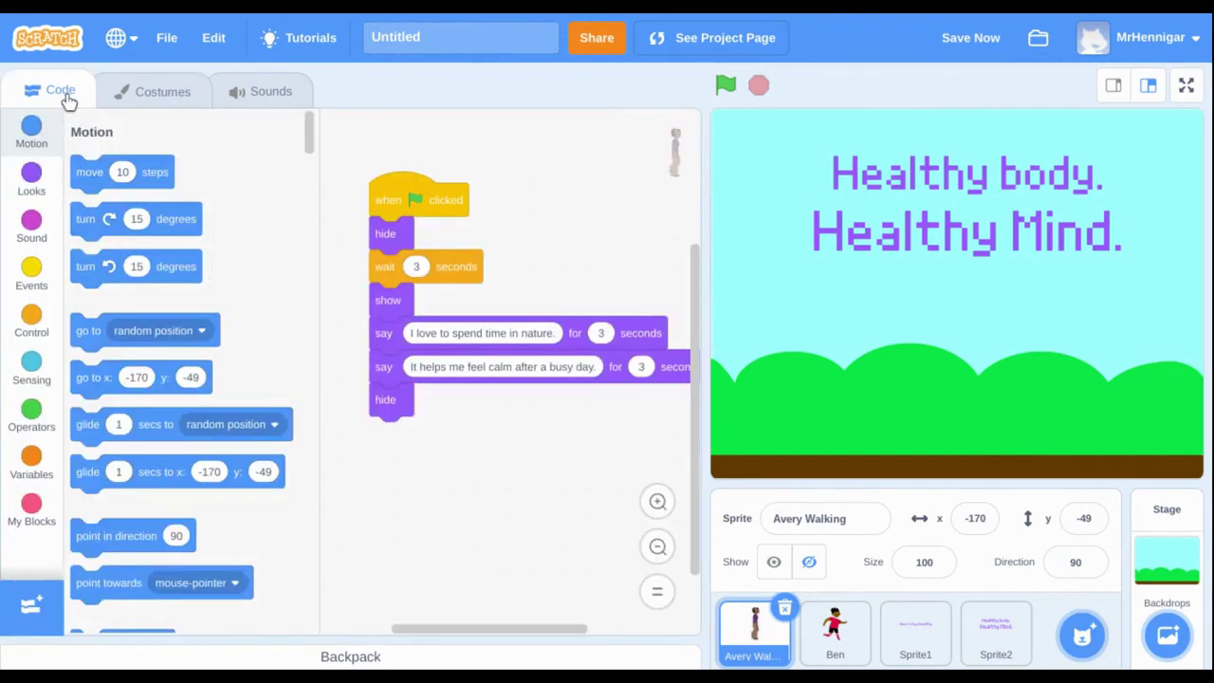
click(44, 184)
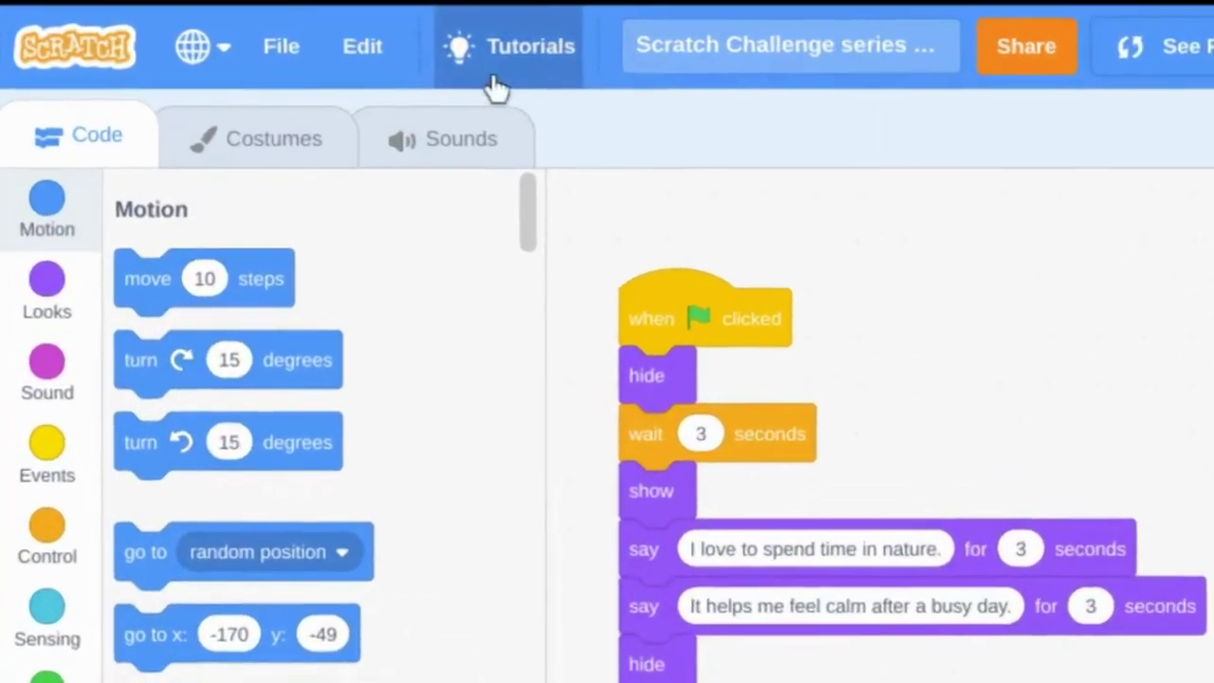
Step through the Animate A Character tutorial and play the finished story
click(495, 85)
scroll(459, 500, down, 3)
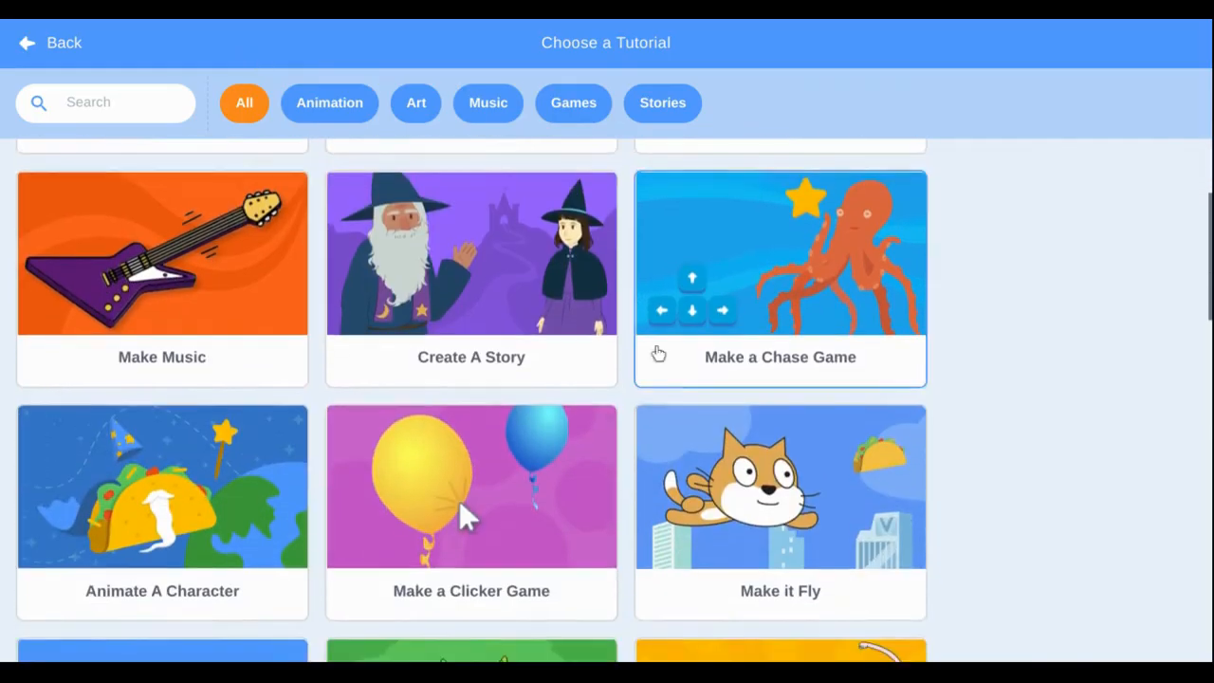
click(247, 523)
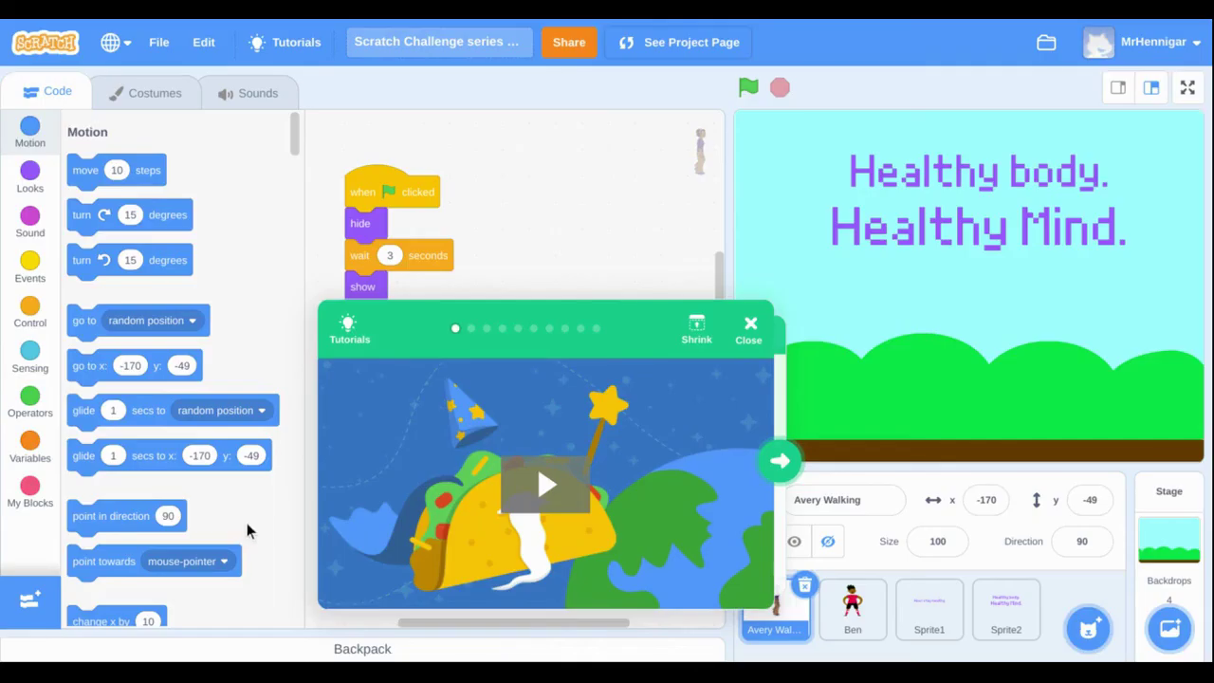
click(785, 462)
click(786, 461)
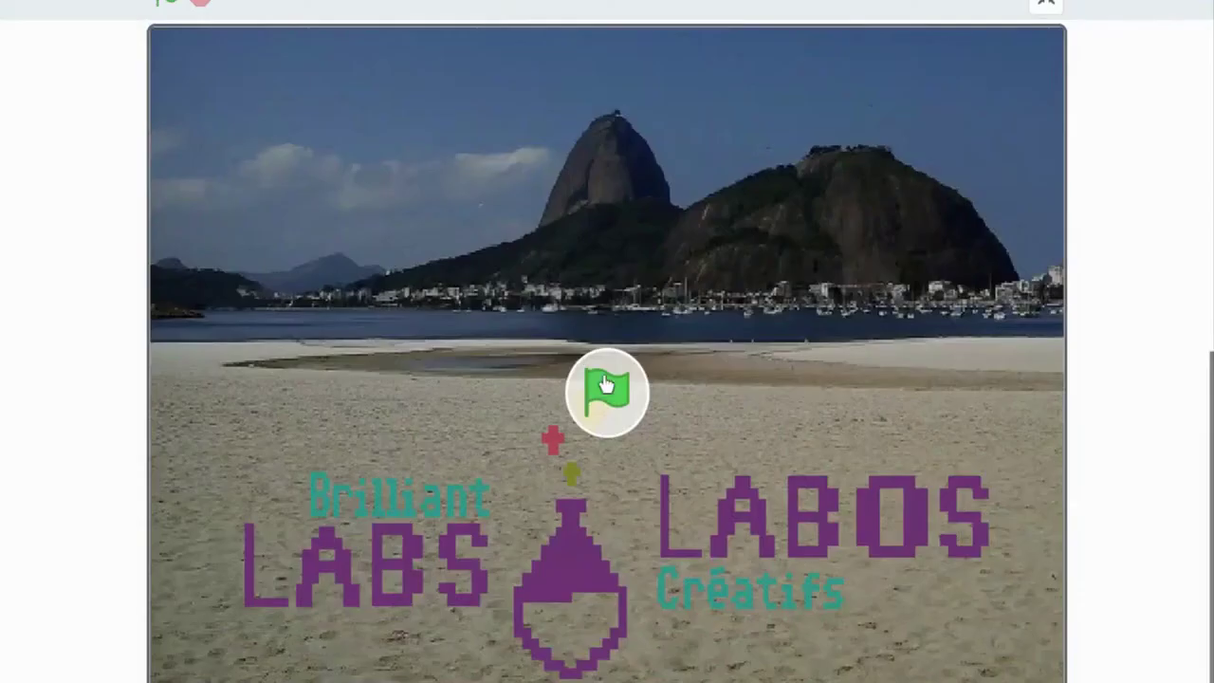
click(606, 383)
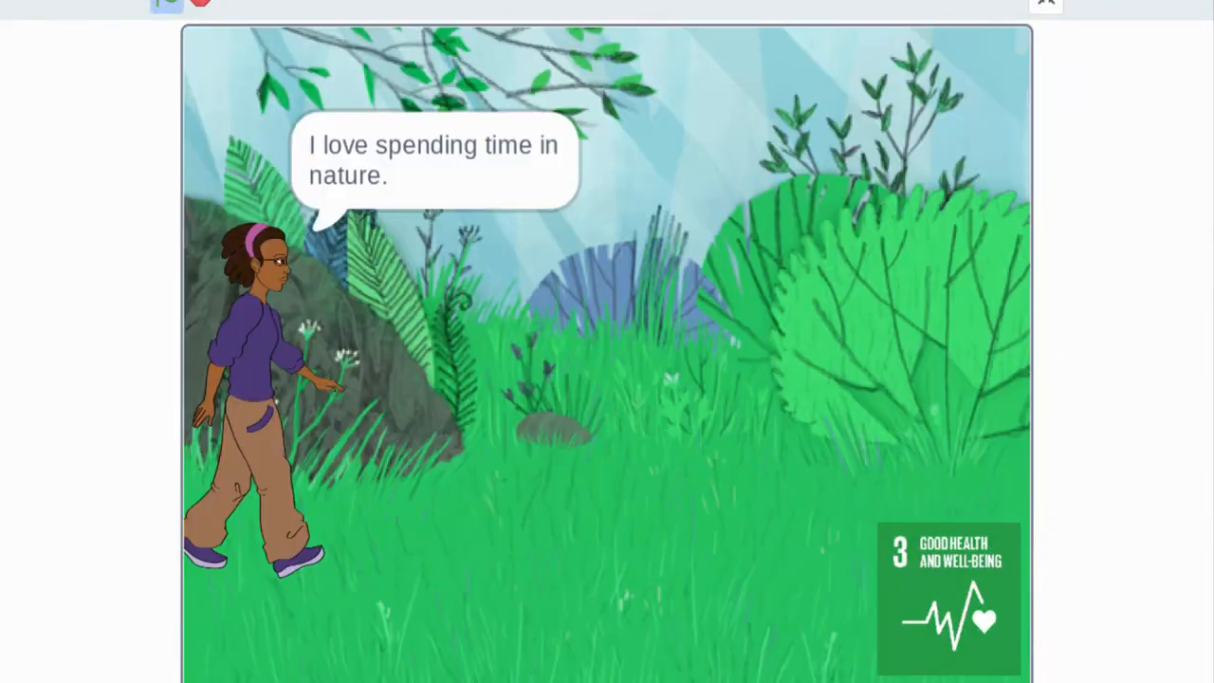